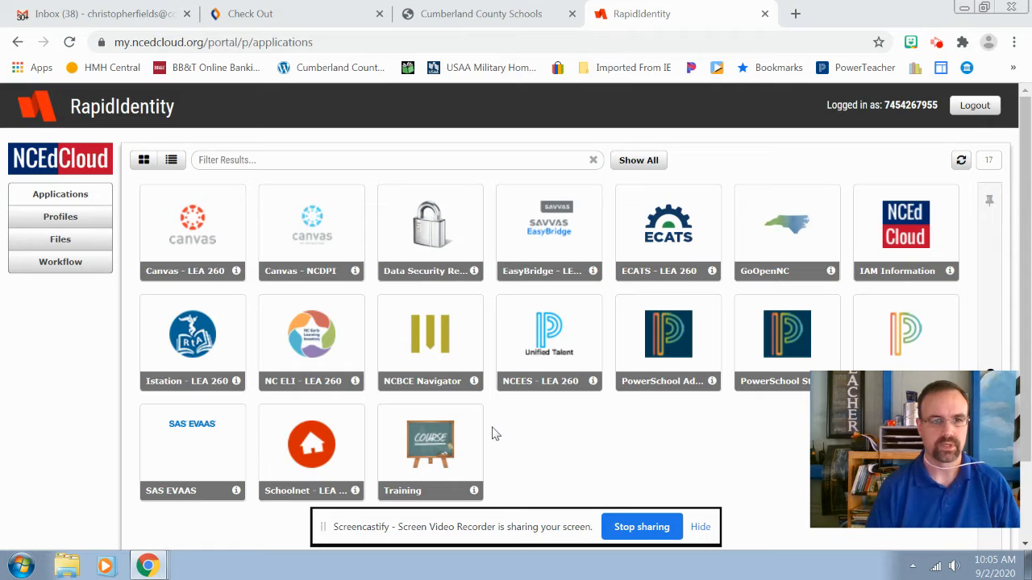
Step: Open the Canvas - LEA 260 application and go to the assignments of the published Librarian/Media Coord course
click(203, 239)
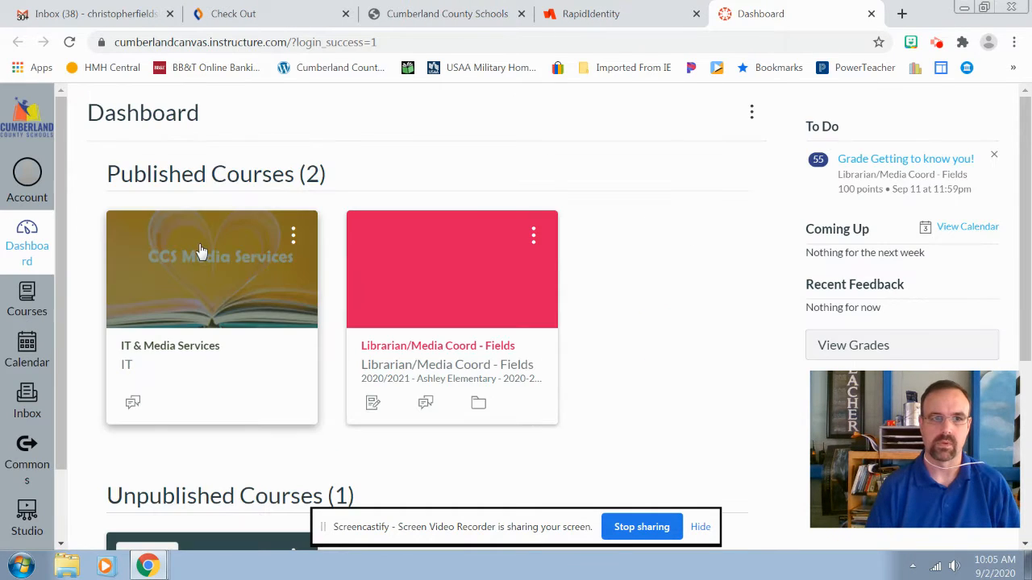
click(433, 347)
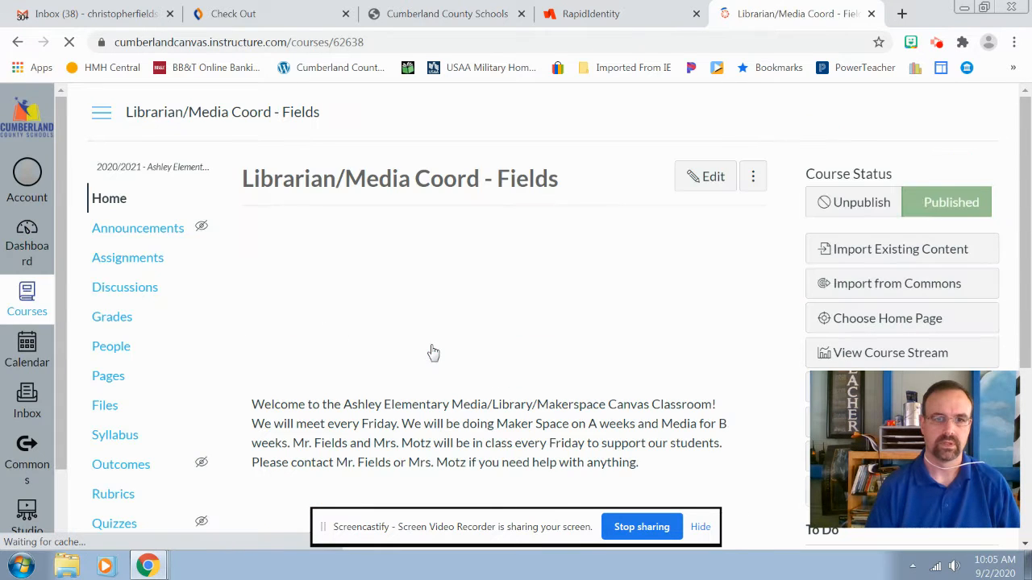
click(148, 261)
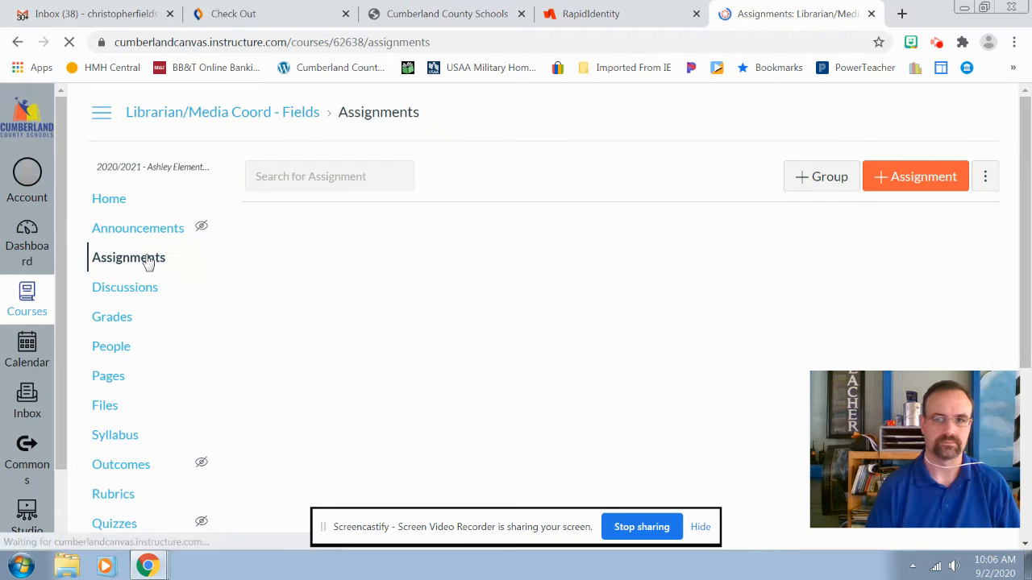
Step: Create a new assignment named "NCWISEOWL RESEARCH" and place the cursor in its description
click(903, 178)
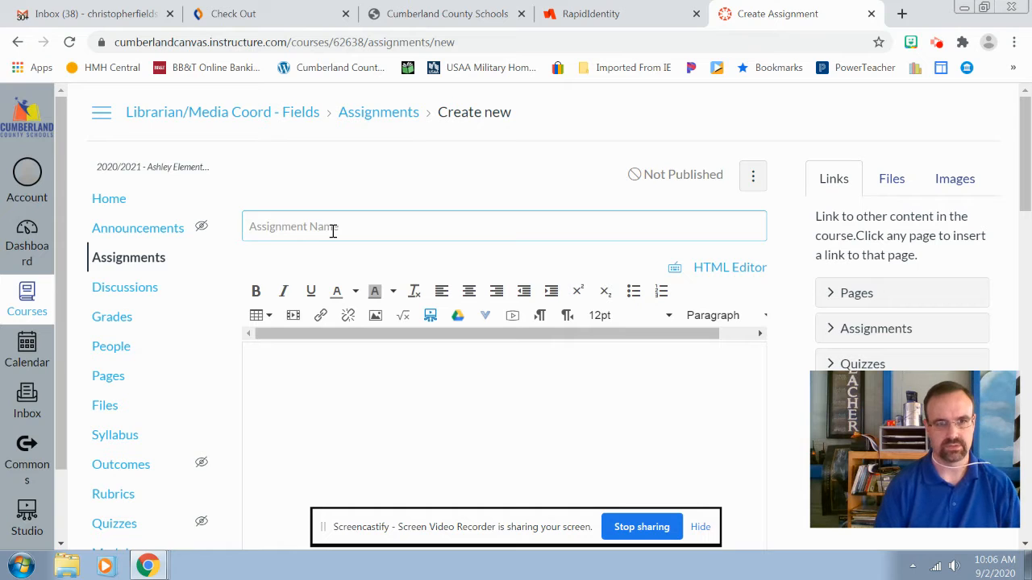
text(NCWISEOWL RESEARCH)
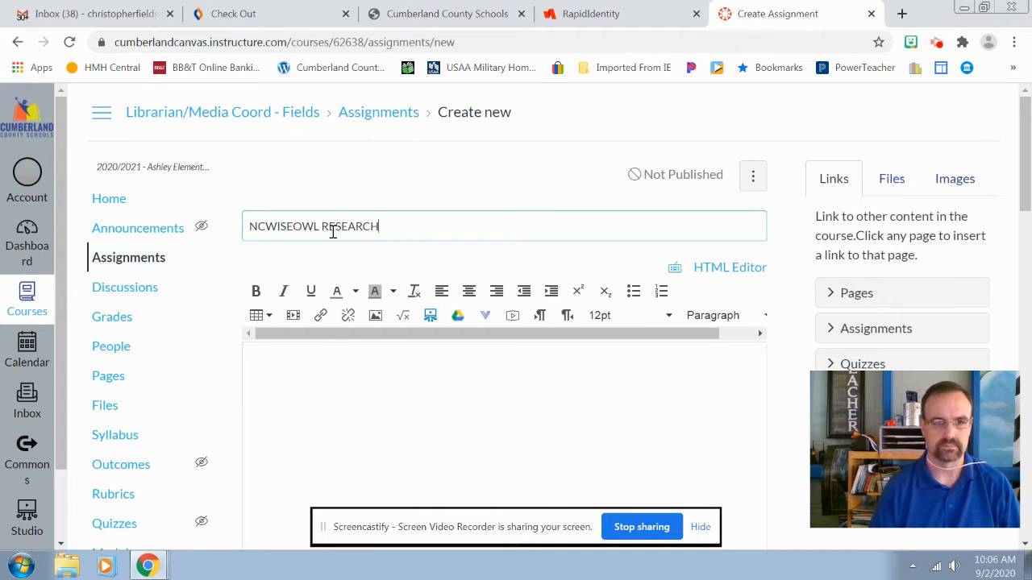
click(332, 374)
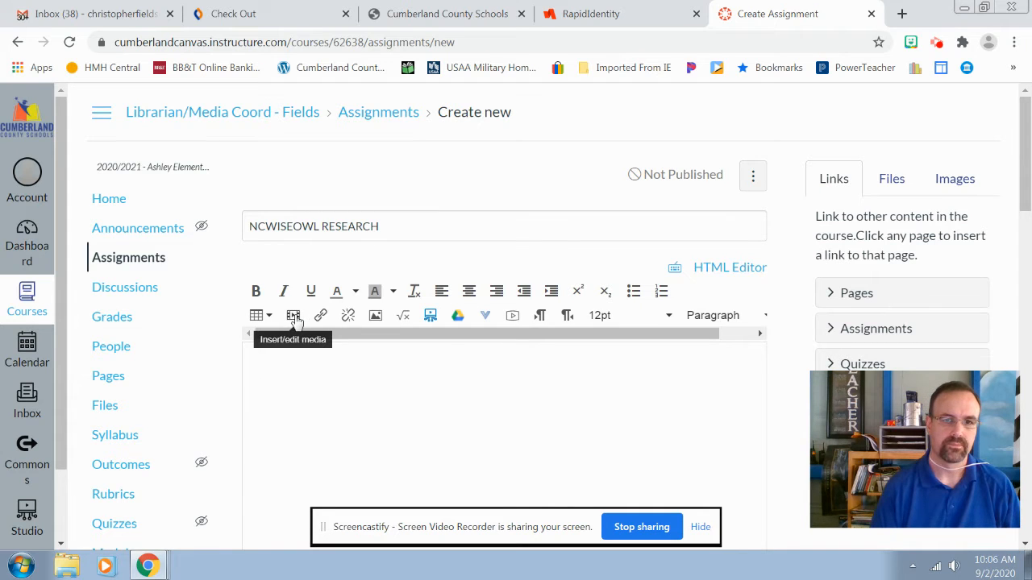
Step: Examine the Studio media library's sorting, filtering and video-adding options, and close it without adding a video
click(430, 317)
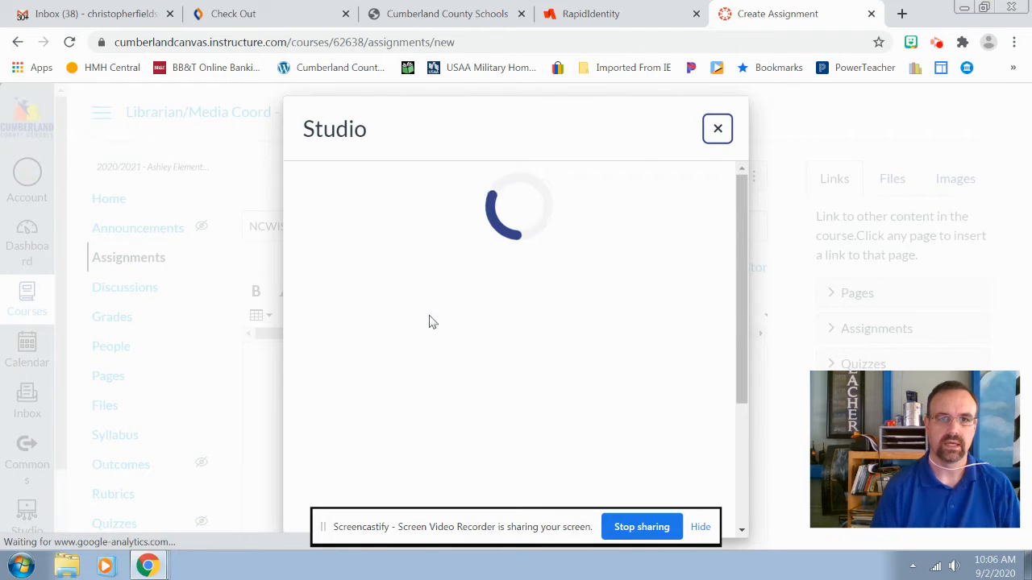
click(431, 320)
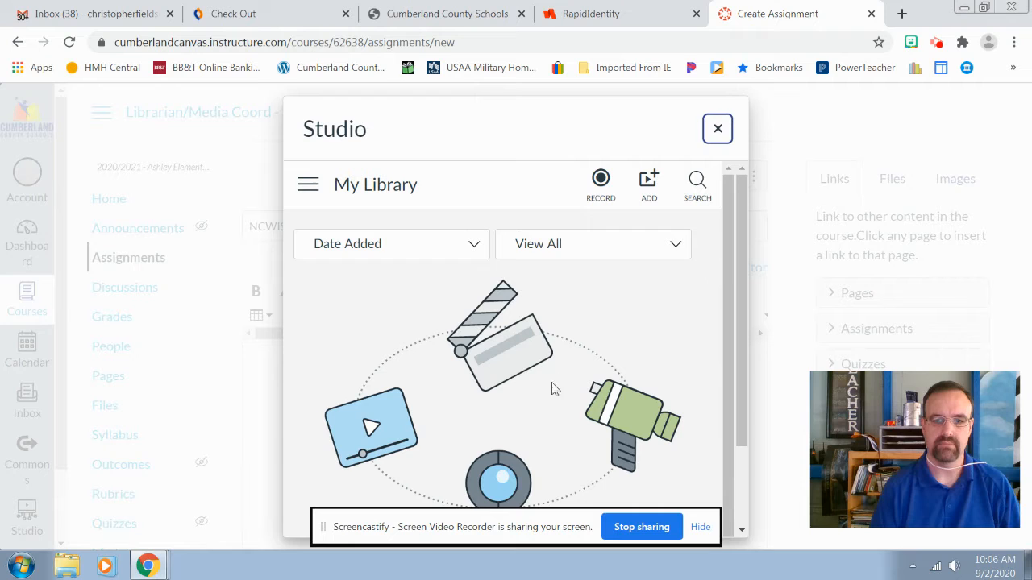
scroll(584, 345, down, 1)
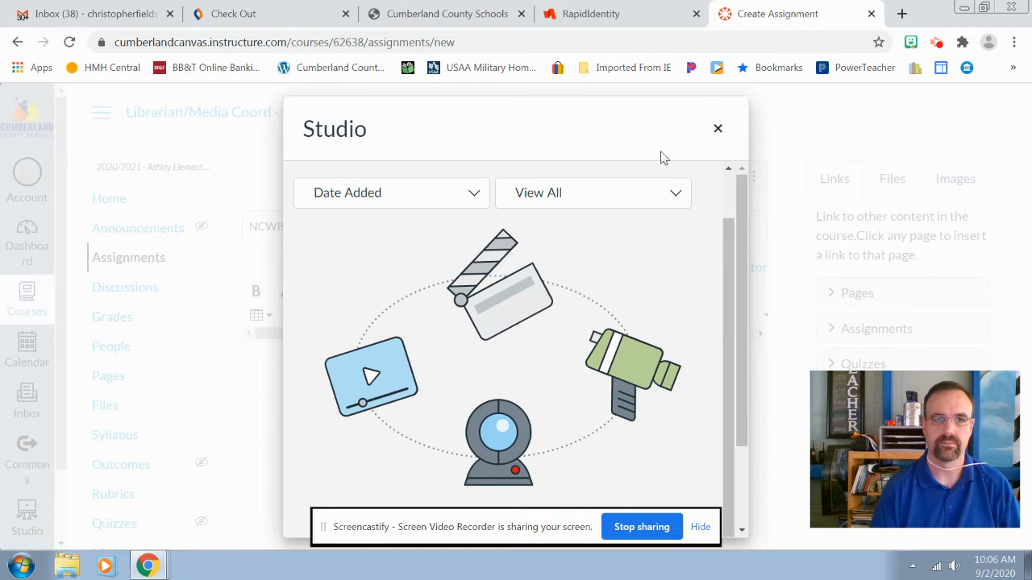
click(471, 198)
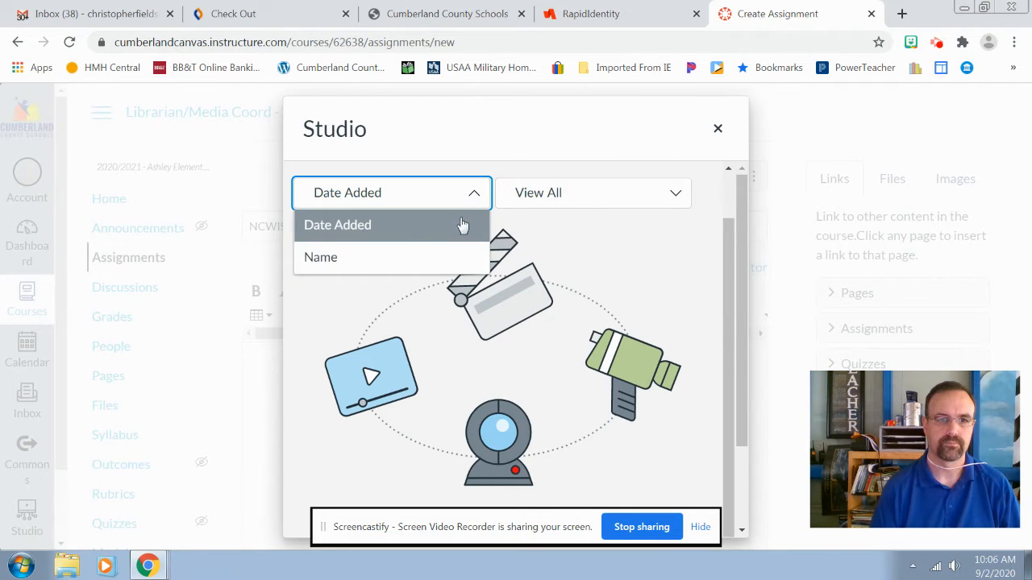
click(461, 230)
click(620, 195)
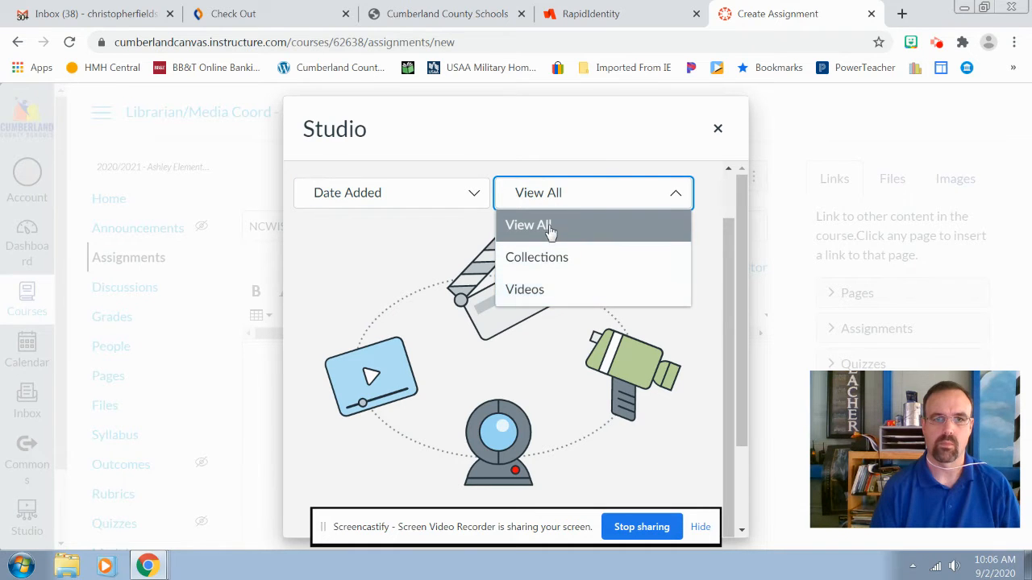
click(618, 141)
scroll(530, 391, down, 2)
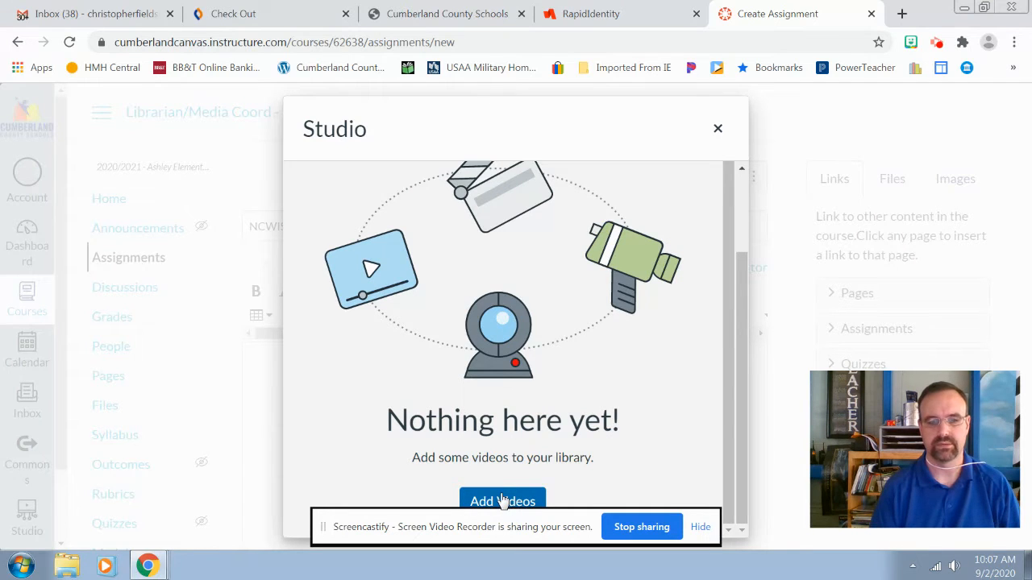
click(717, 131)
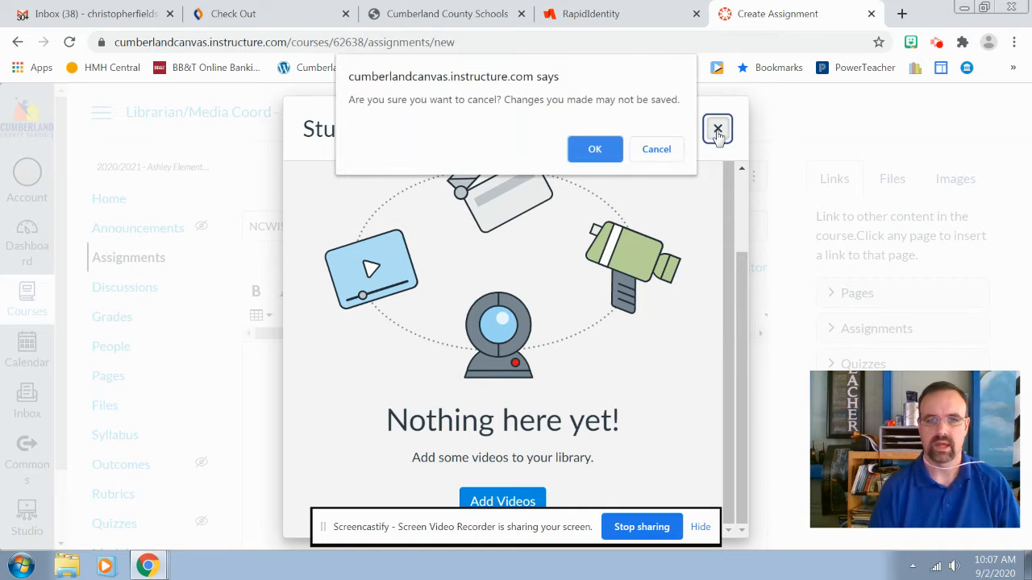
click(594, 150)
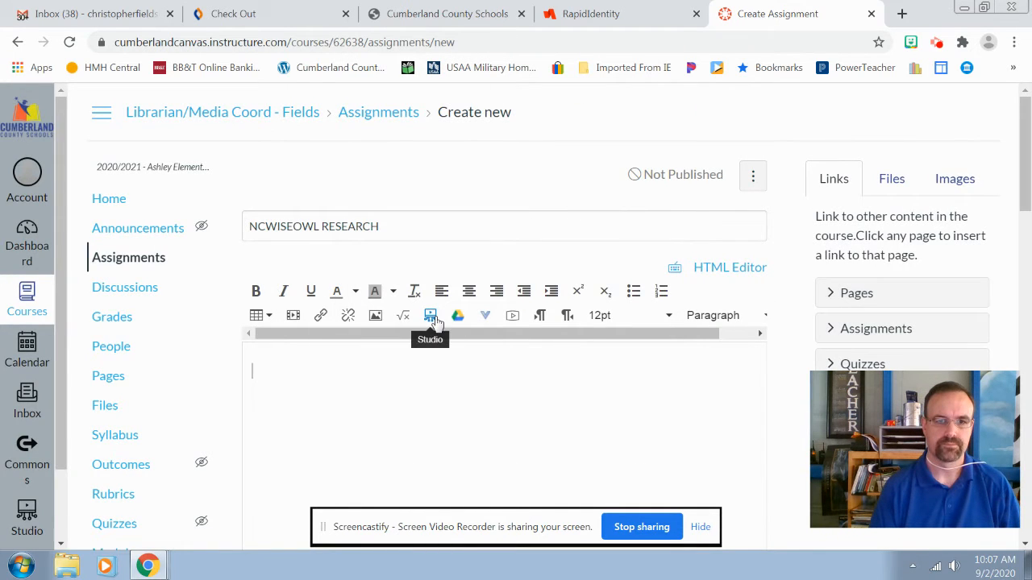
Step: Reopen the Studio media library and launch a screen capture recording
click(433, 319)
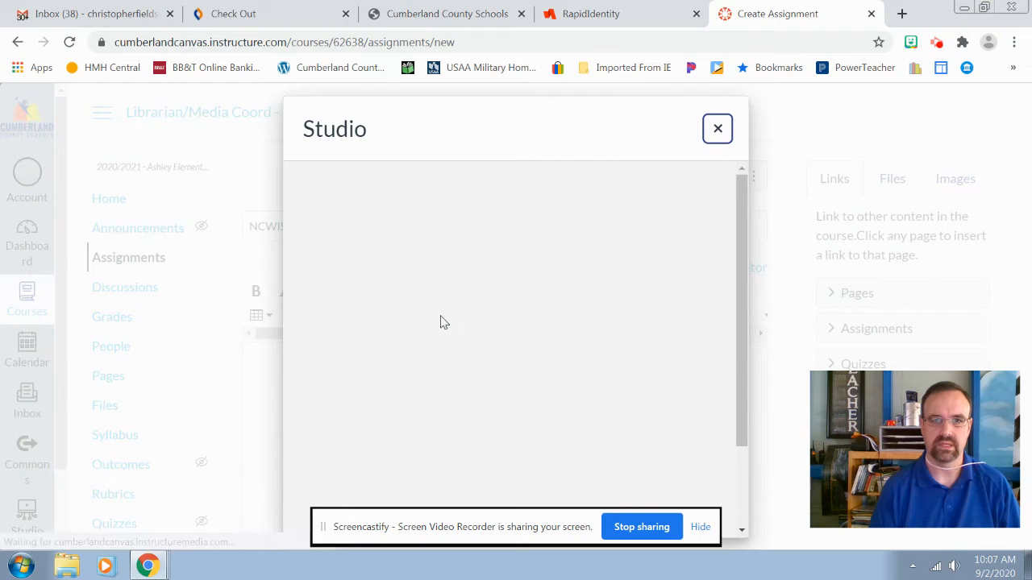
click(601, 187)
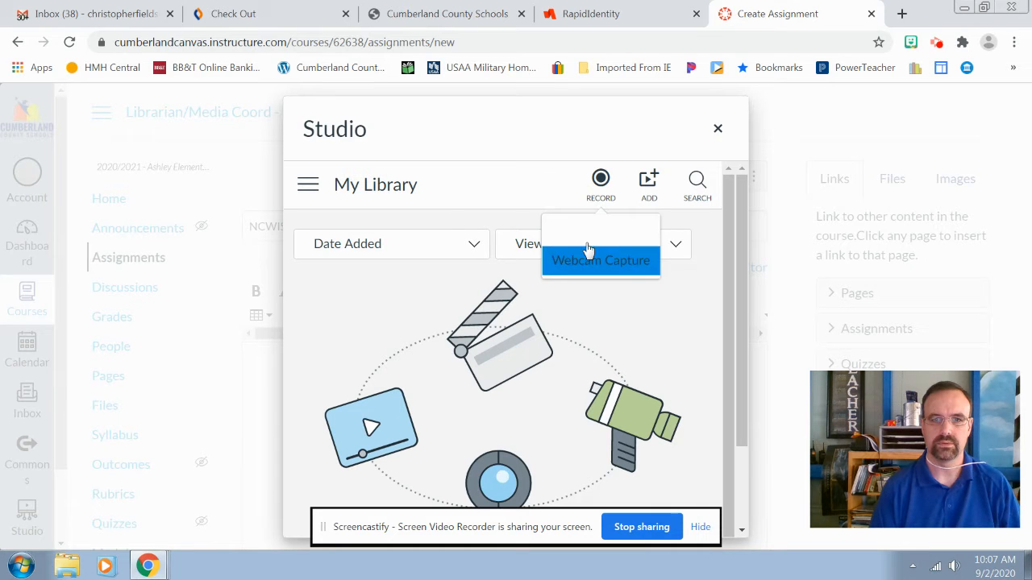
click(594, 234)
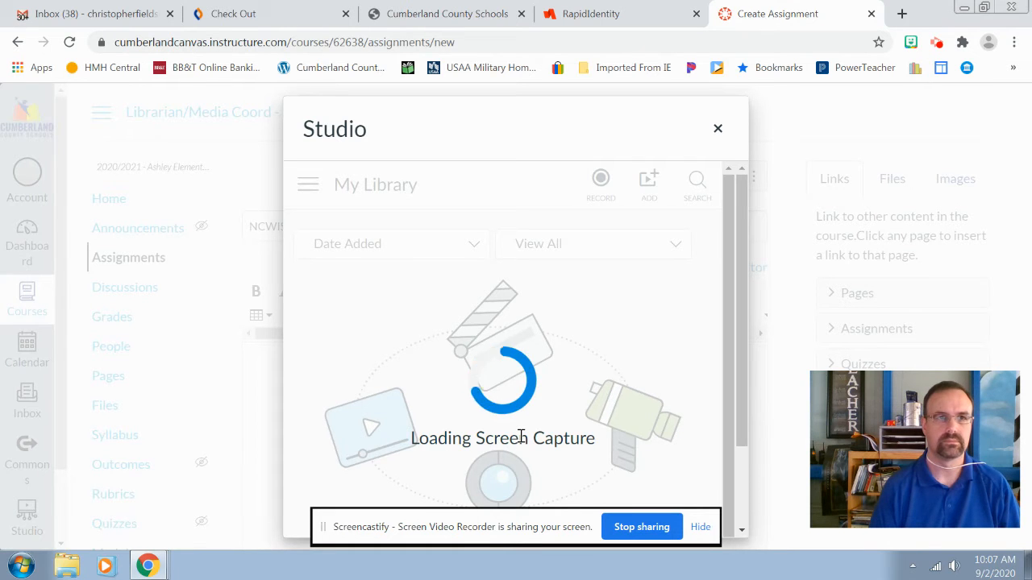
Step: Read the two-step setup instructions and download the screen capture application
scroll(521, 436, down, 2)
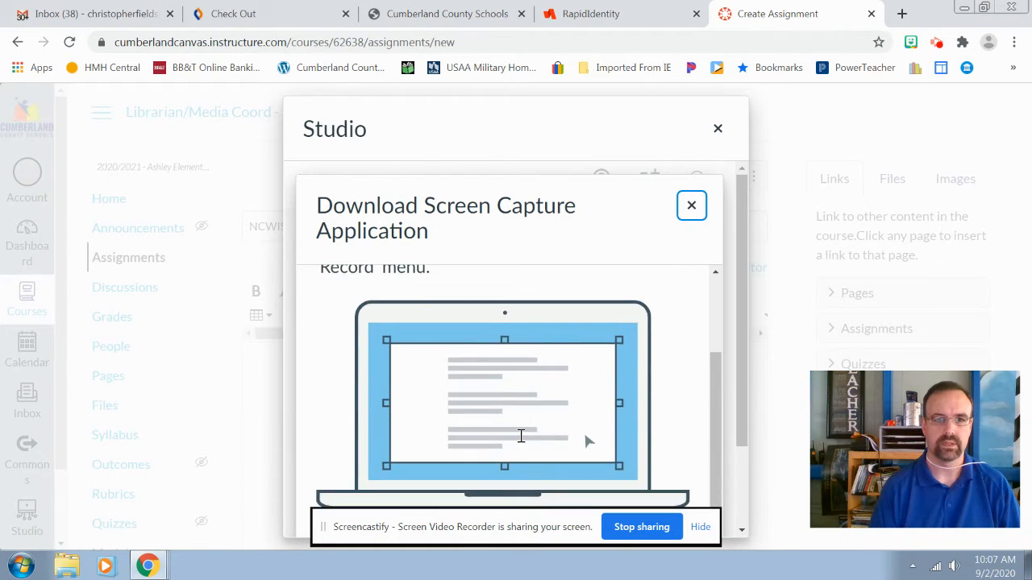
scroll(521, 433, up, 2)
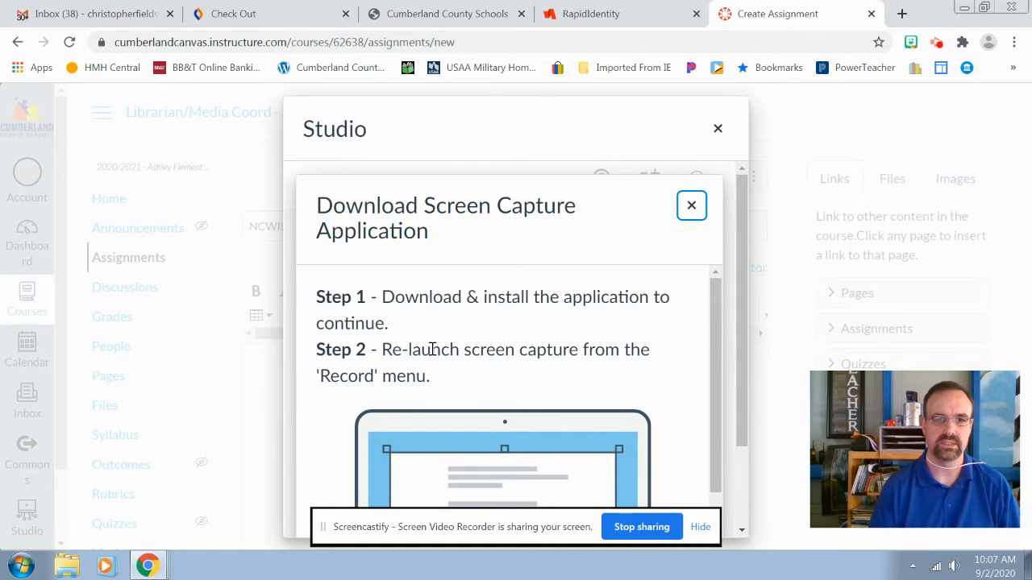
scroll(432, 349, down, 1)
scroll(651, 339, down, 1)
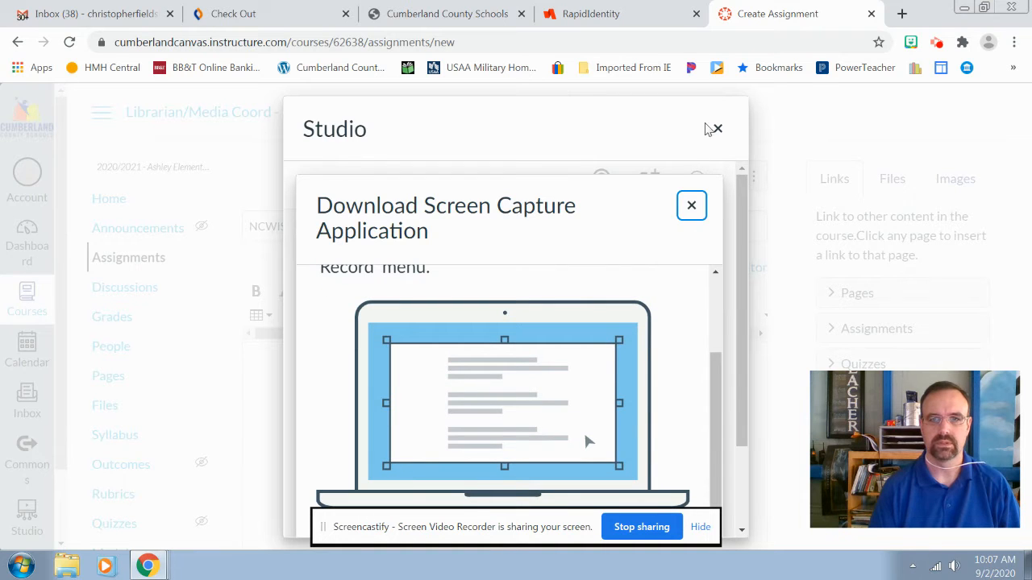
drag(476, 534, 161, 16)
scroll(553, 445, down, 1)
scroll(553, 446, down, 1)
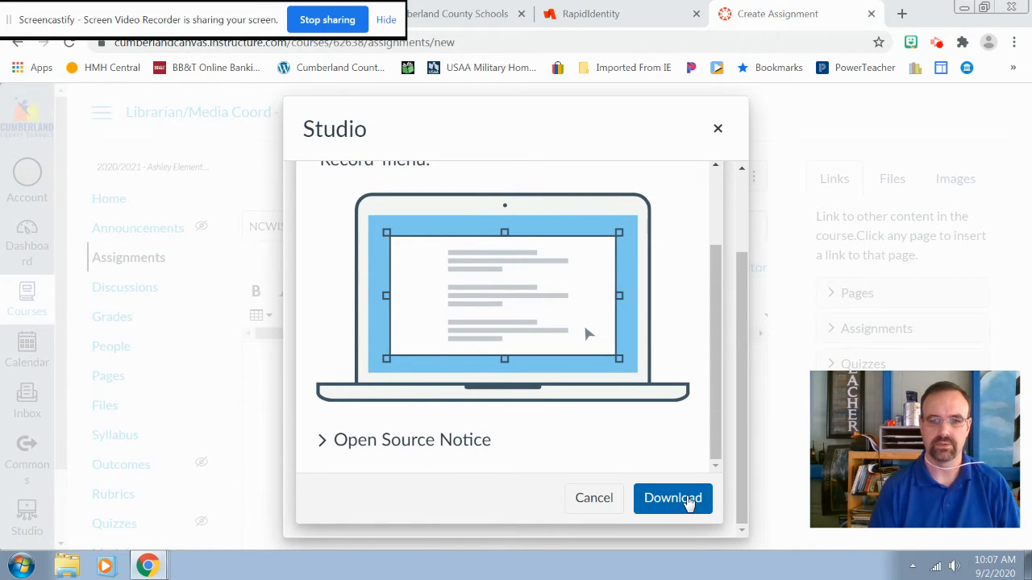
click(689, 500)
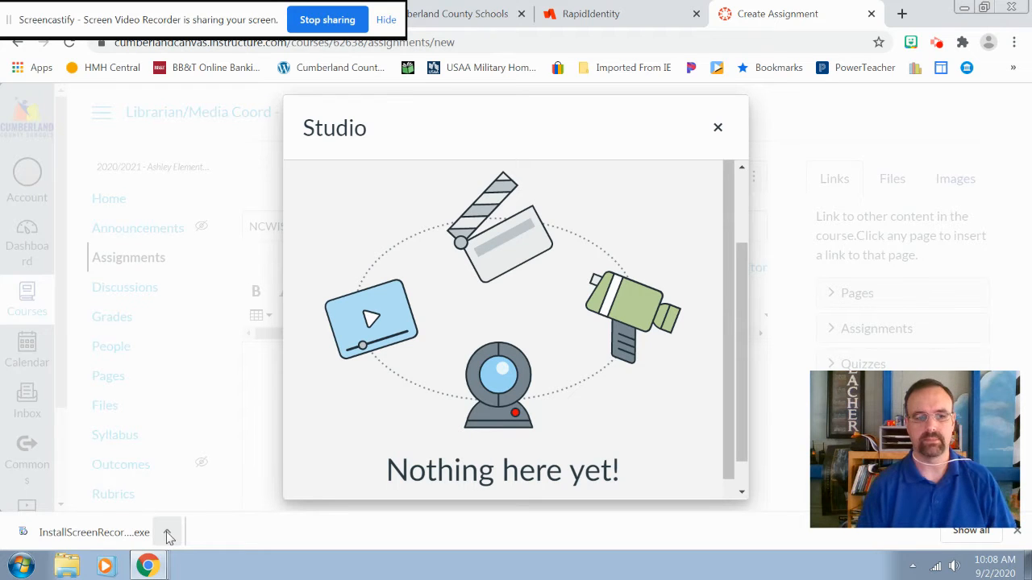
Step: Run the downloaded installer, install Screen Recorder Launcher for anyone using this computer, and close Studio
click(167, 534)
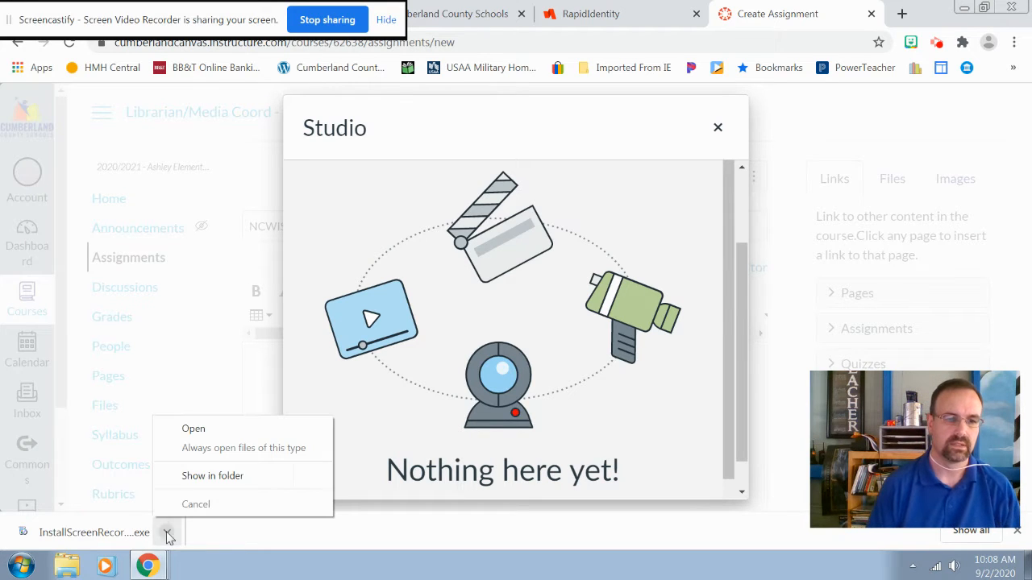
click(195, 429)
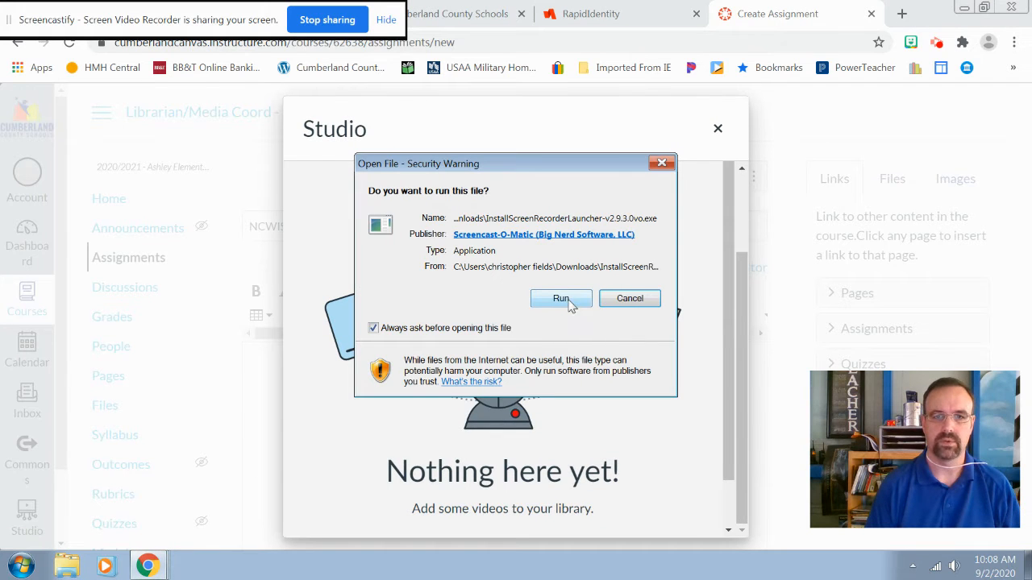
click(560, 299)
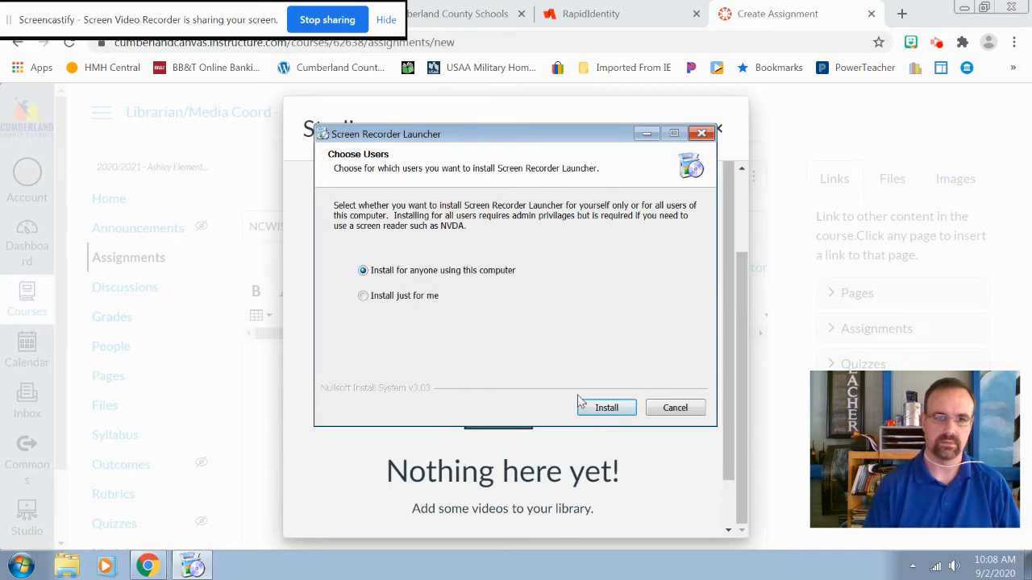
click(606, 407)
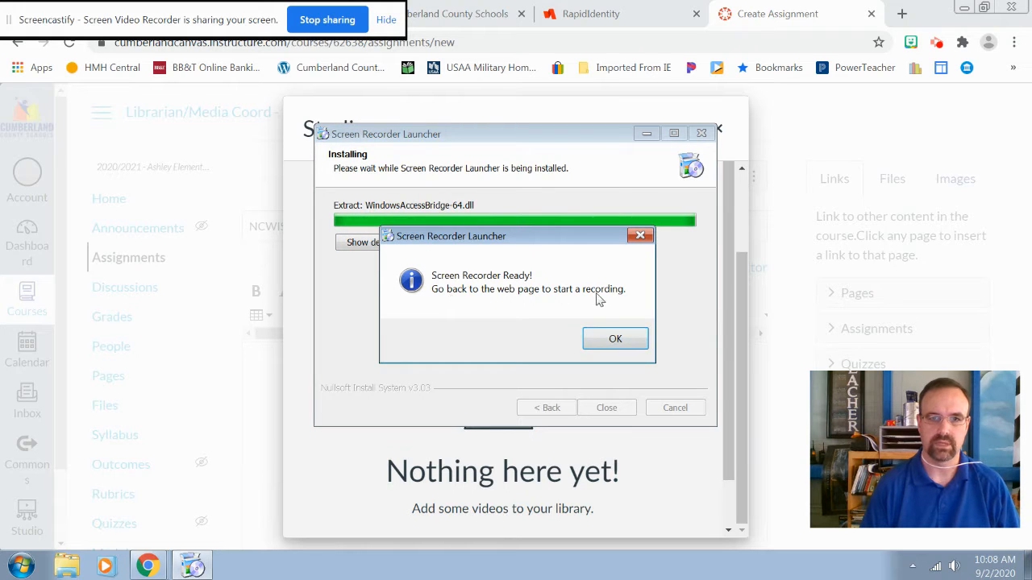
click(614, 339)
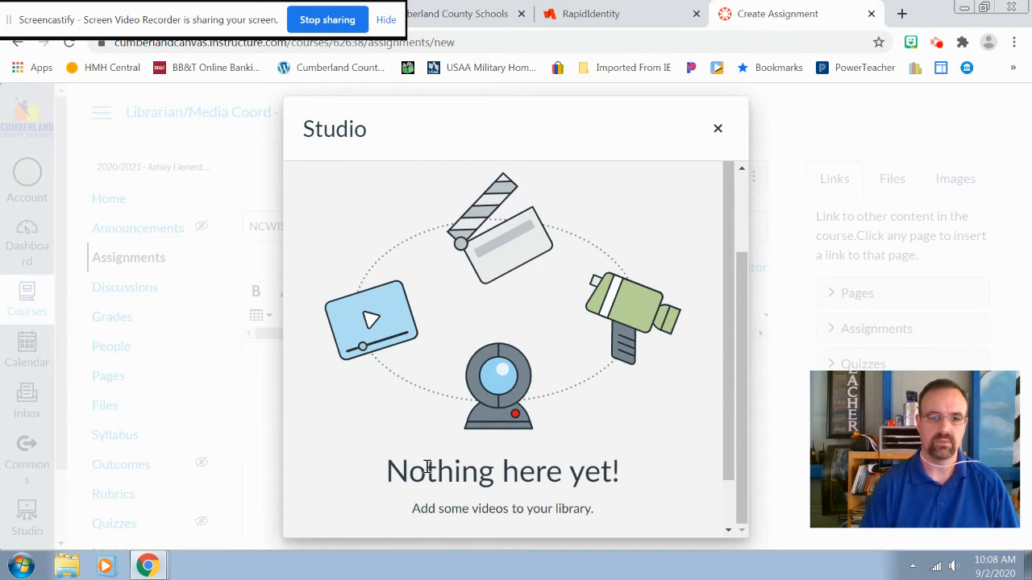
click(719, 131)
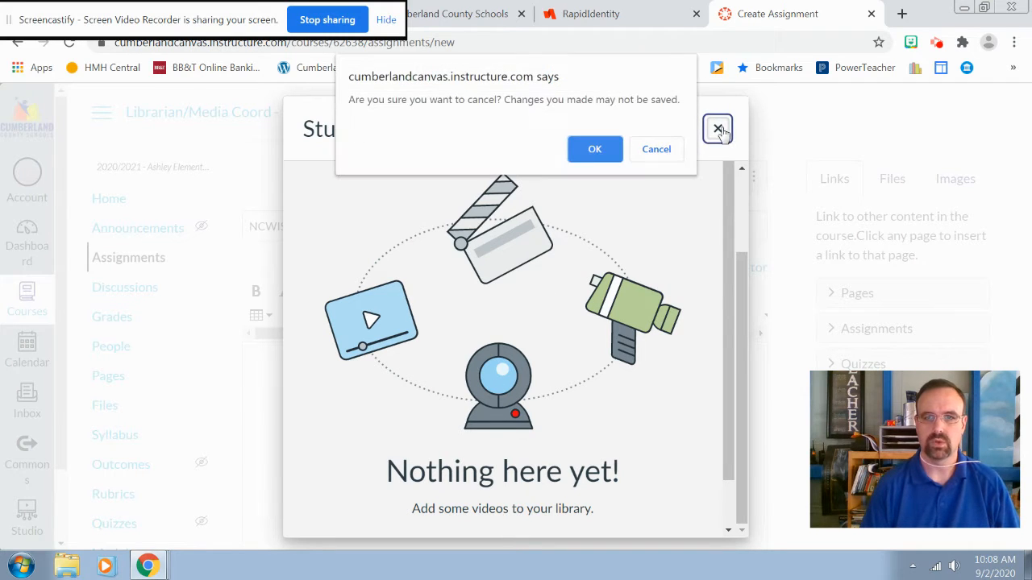
click(604, 153)
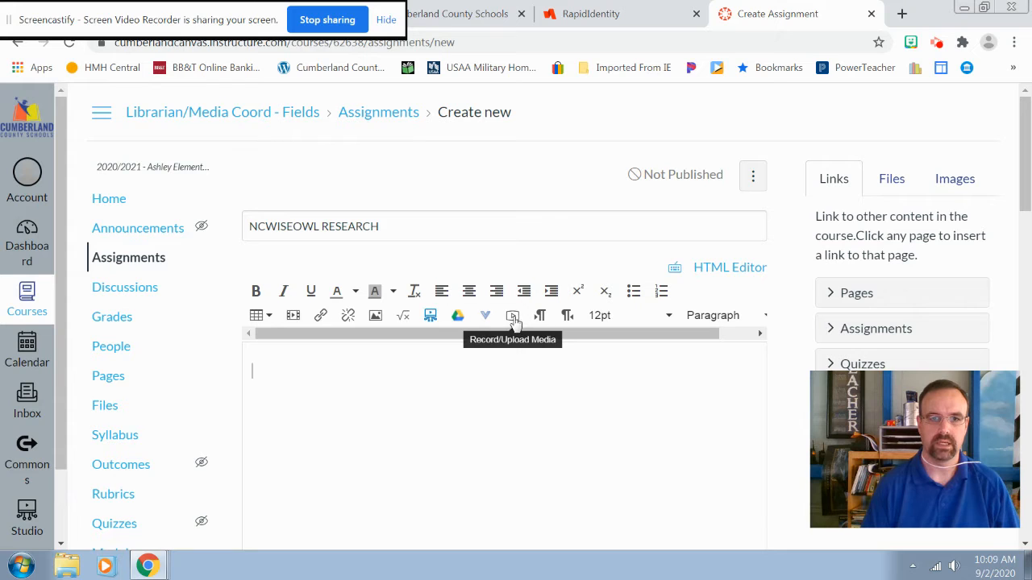
Step: Open the media recorder for the assignment description, allow microphone and camera access, and move the dialog so its recording controls are reachable
click(513, 317)
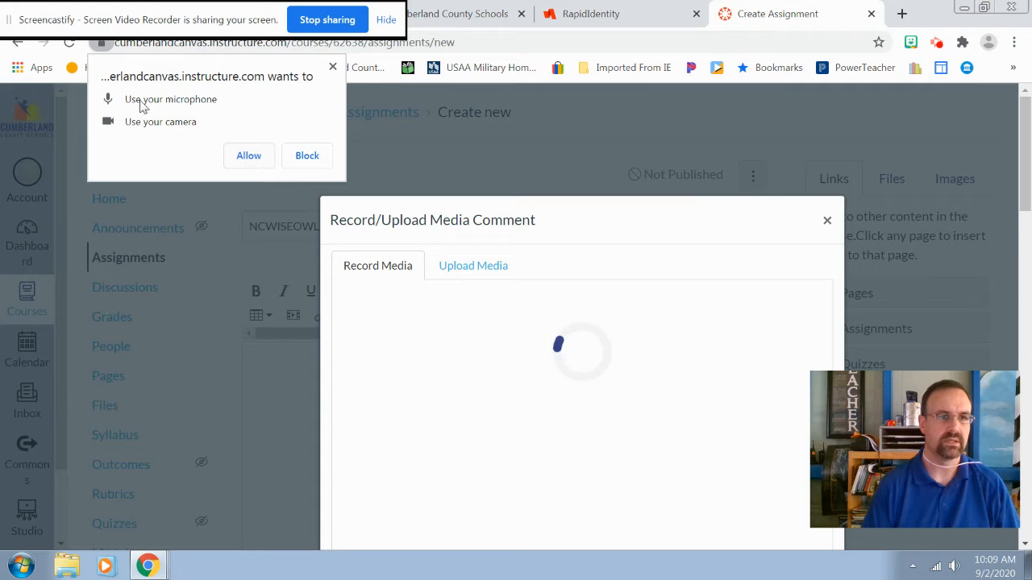
click(241, 157)
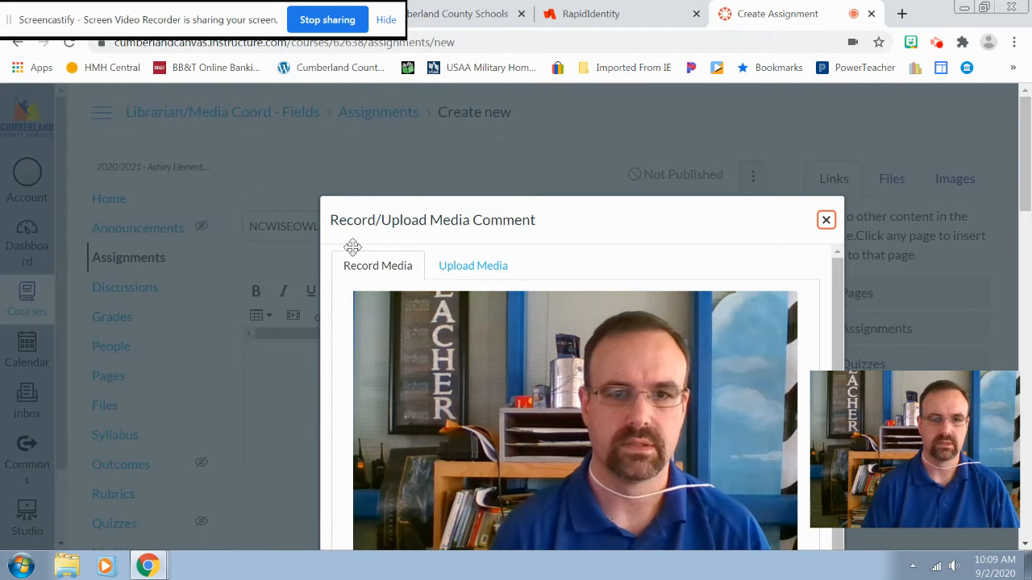
scroll(505, 319, down, 1)
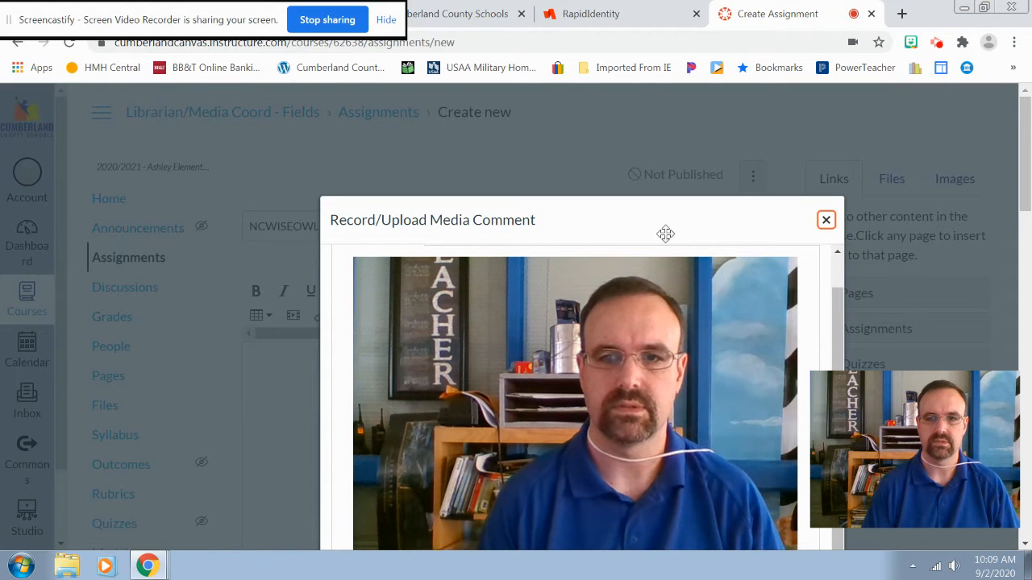
drag(658, 220, 556, 114)
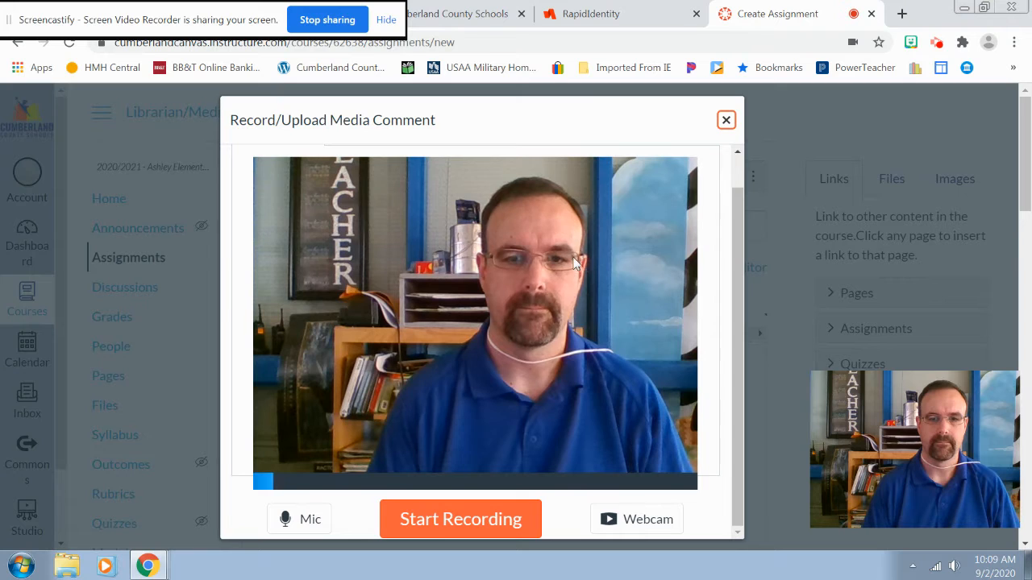
Step: Choose the webcam in the media recorder, record a video about 1:10 long, and finish the recording
click(636, 522)
click(622, 451)
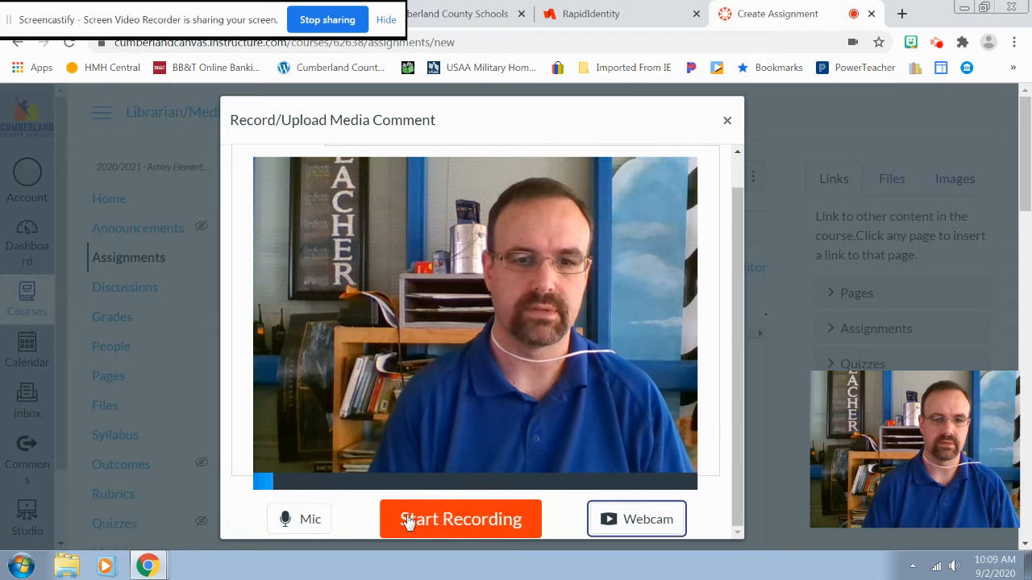
click(457, 519)
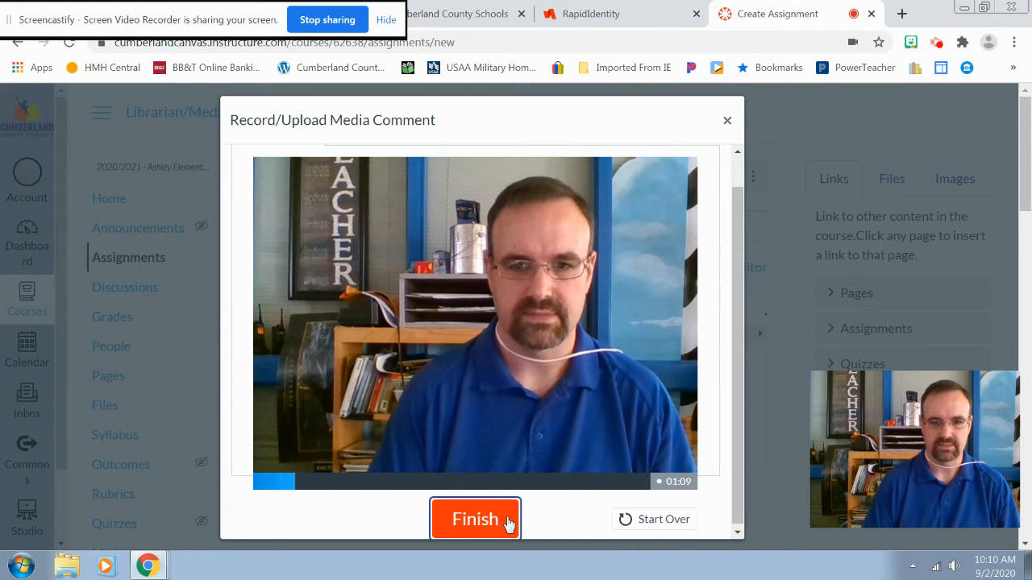
click(475, 520)
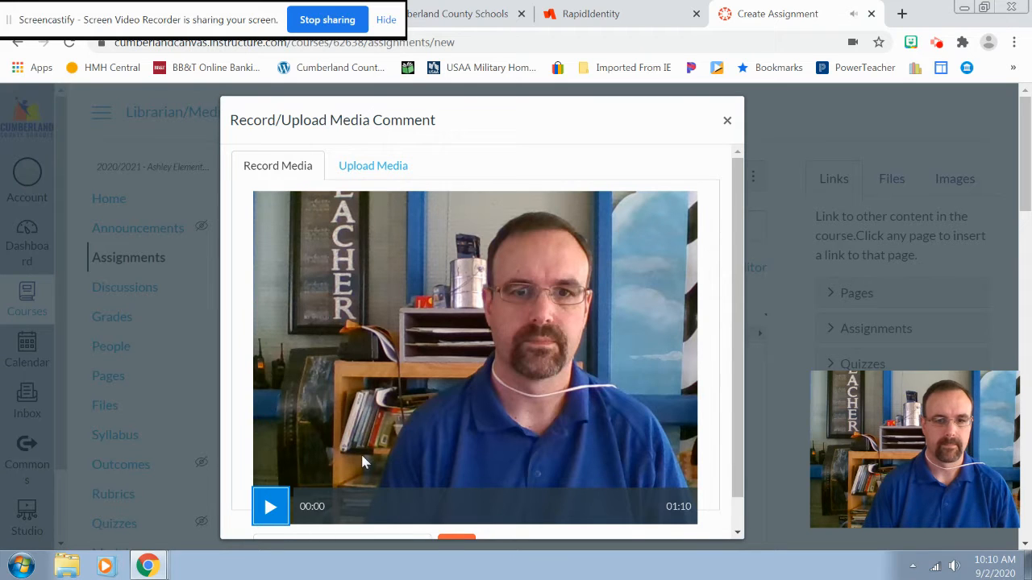
Step: Title the finished recording "Creating a video on Canvas/NCWISEOWL" and save it into the assignment description
scroll(360, 452, down, 1)
click(344, 512)
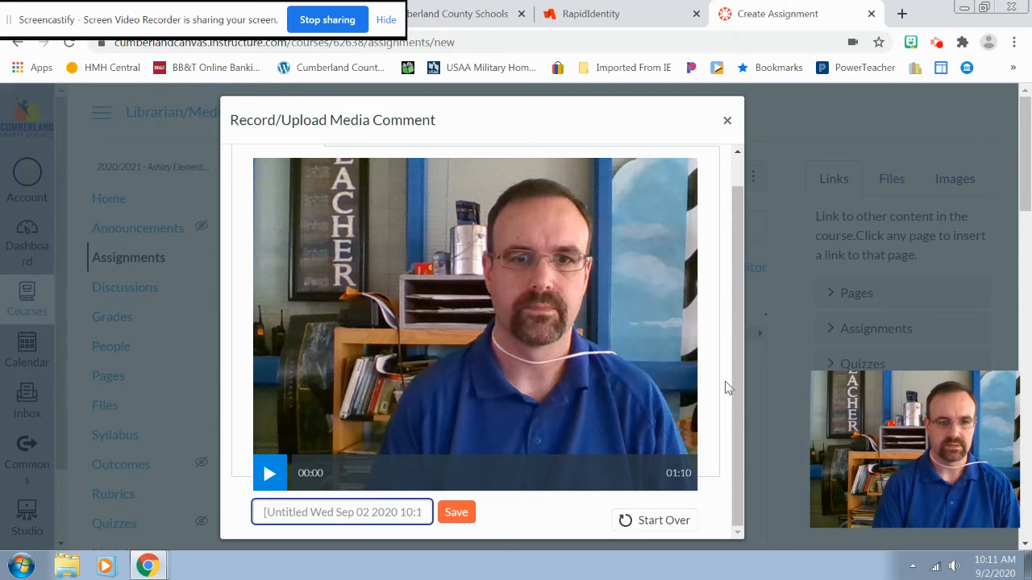
text(m)
key(BackSpace)
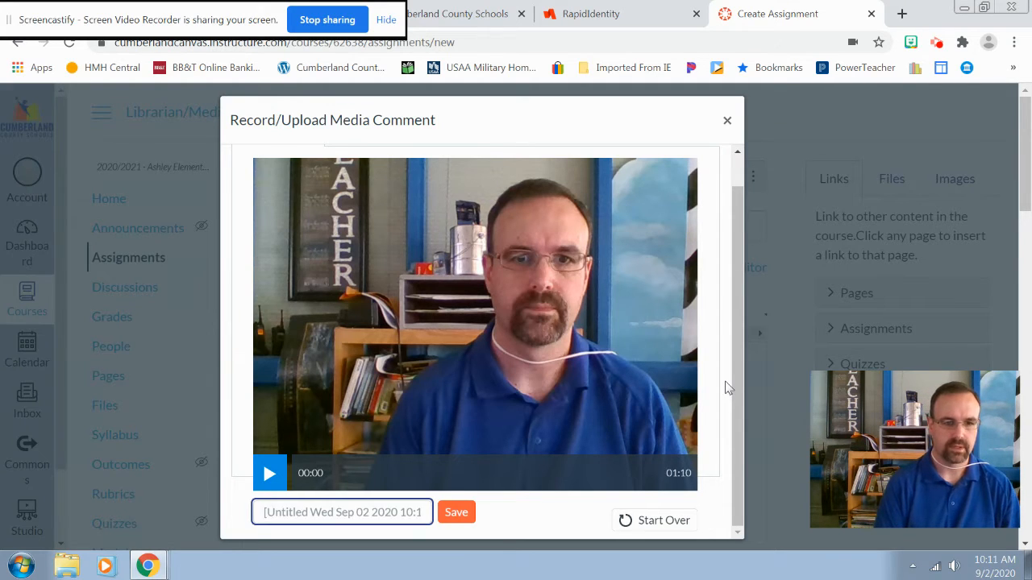
text(Create)
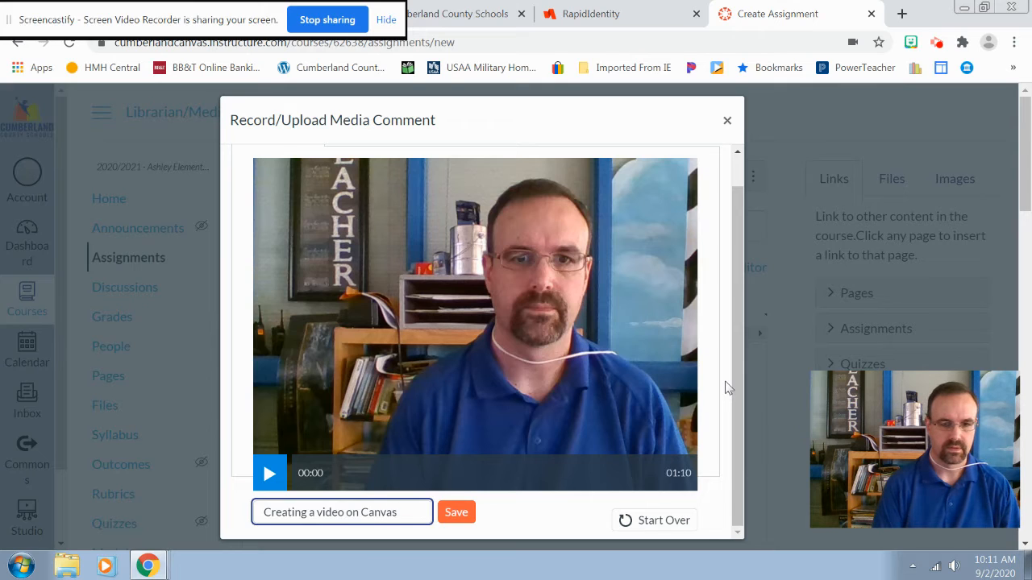
text(CWISEOWL)
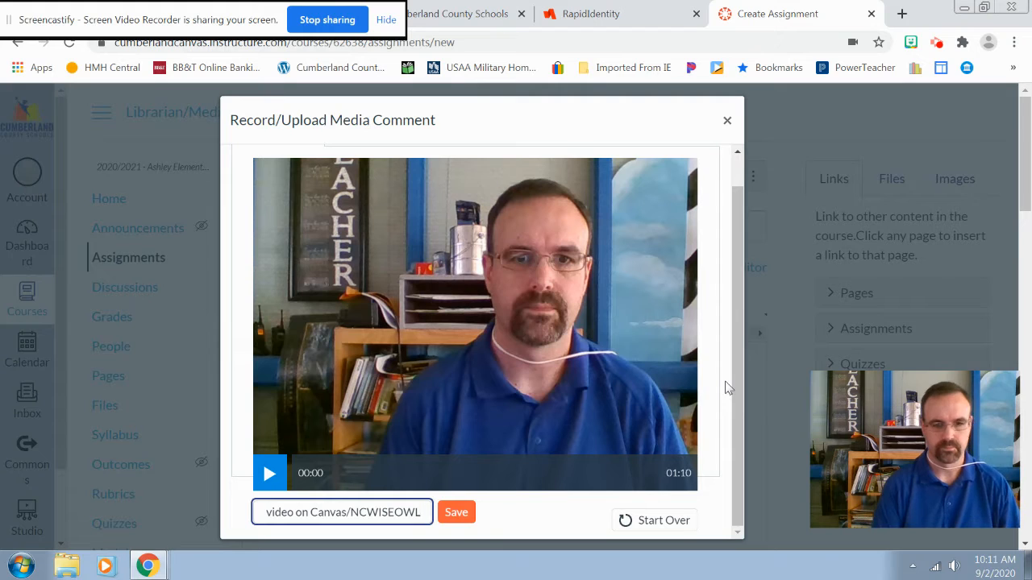
click(455, 514)
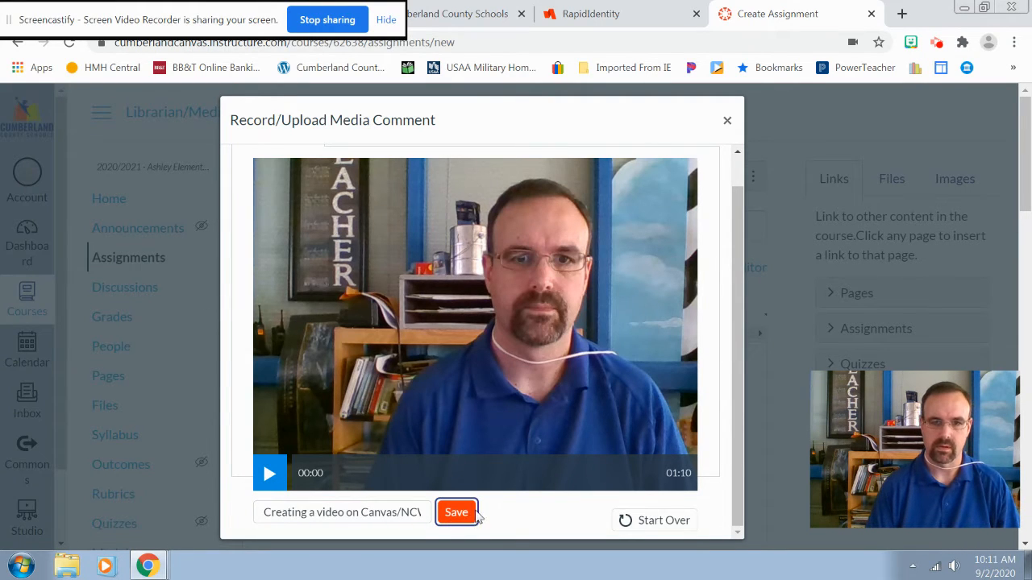
Step: Below the embedded video, write "Here are the directions to go on ncwiseowl.org", the site password line, and "See you in class:)"
scroll(484, 534, down, 2)
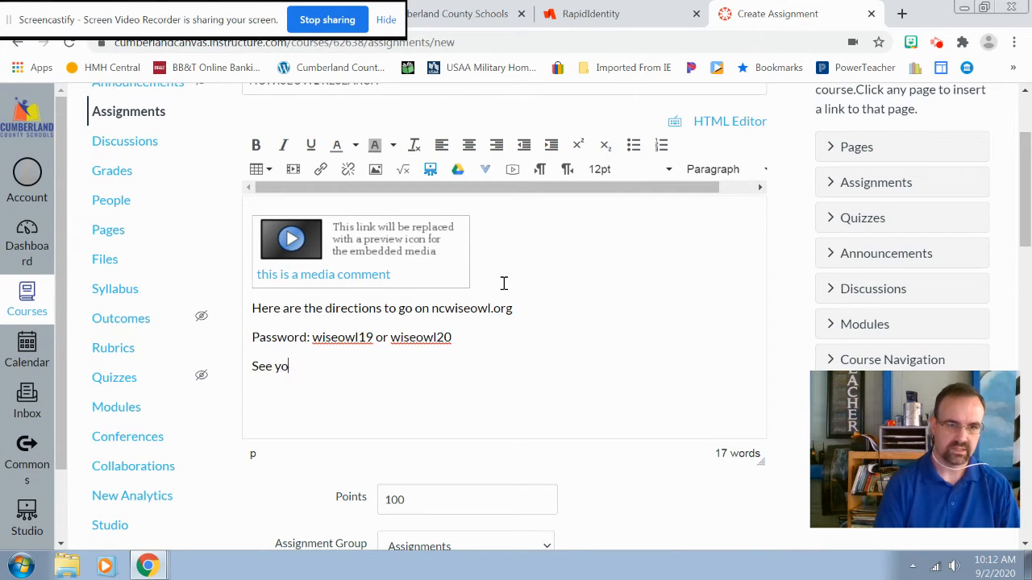
key(BackSpace)
key(BackSpace)
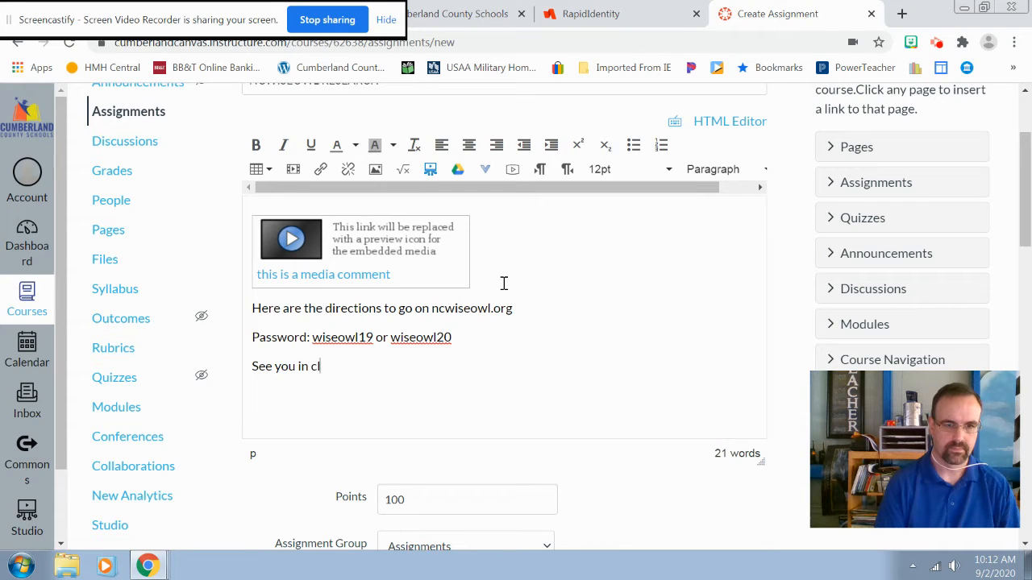
text(:)
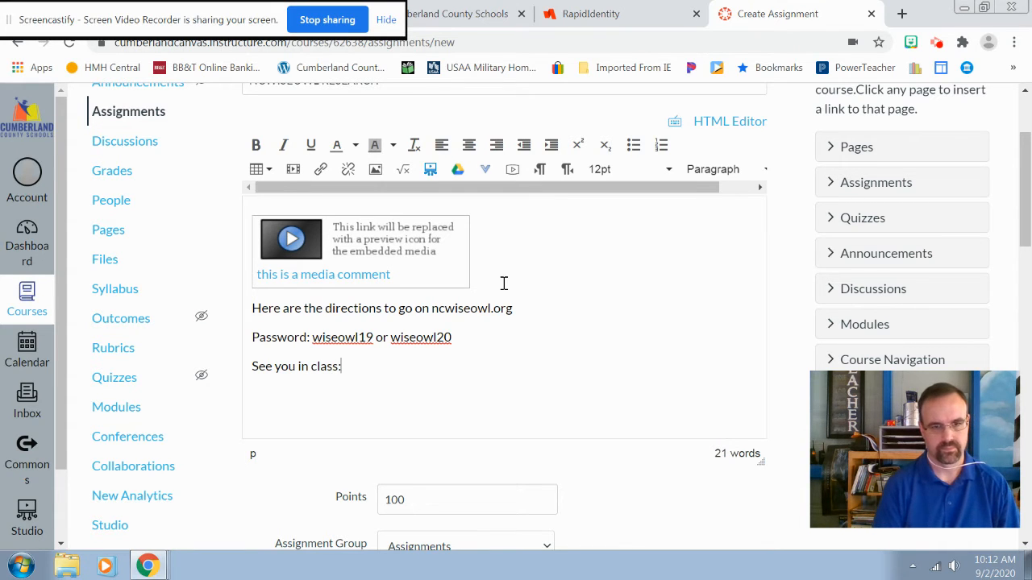
Step: Keep the assignment group as Assignments and examine the available grade display options, leaving Points selected
scroll(594, 382, down, 2)
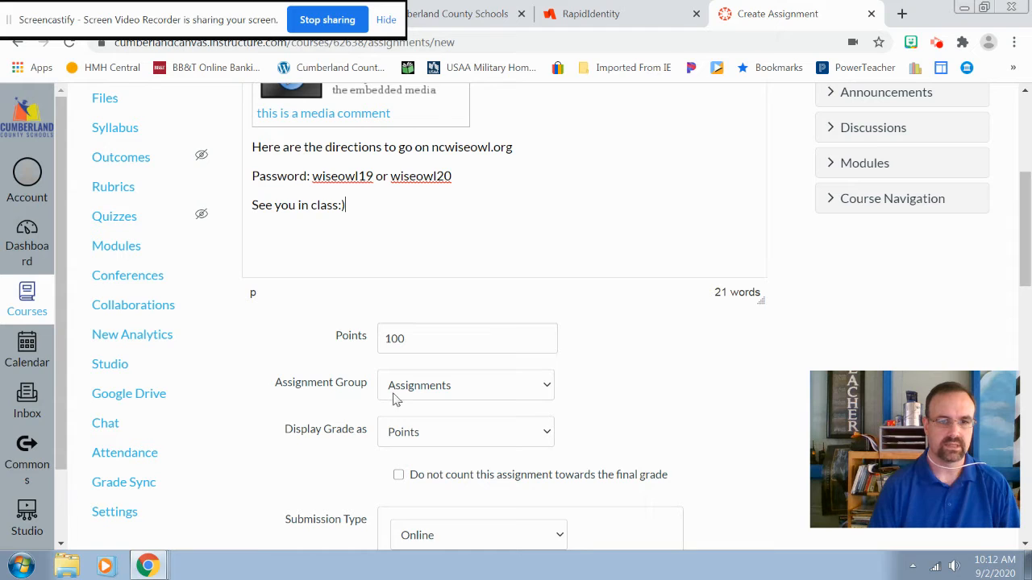
click(454, 390)
click(445, 406)
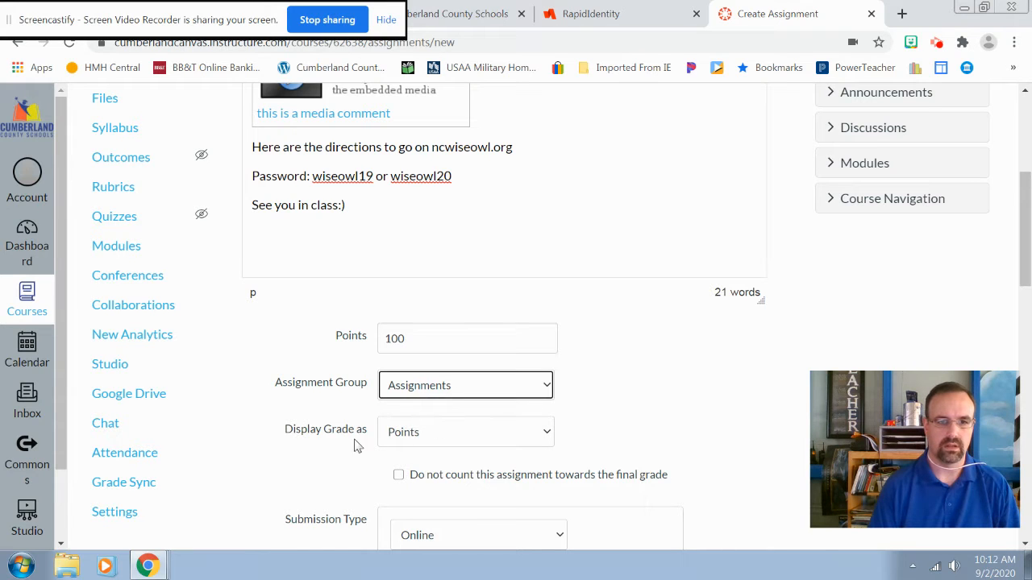
scroll(358, 445, down, 1)
click(395, 363)
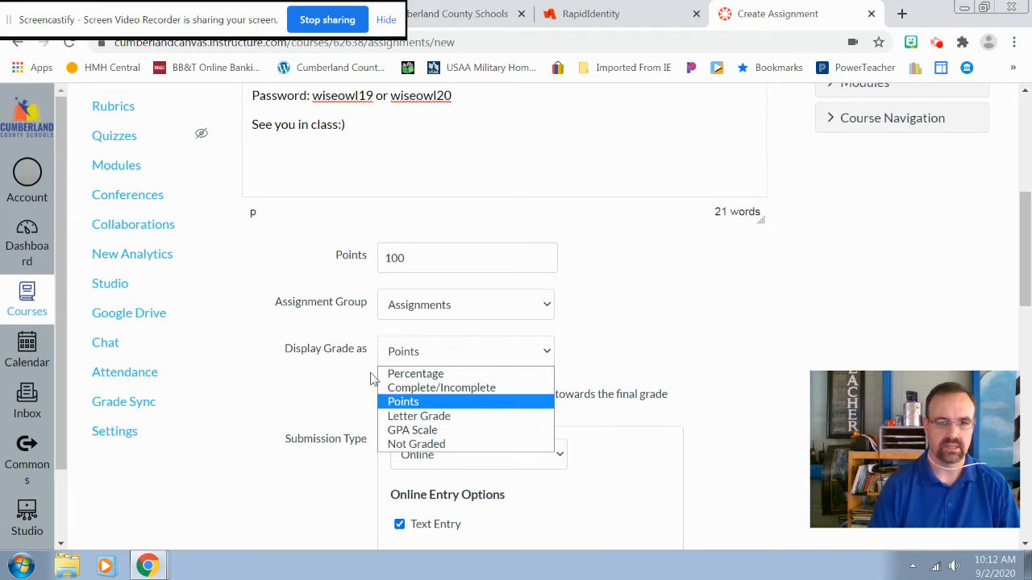
click(372, 379)
Step: Review the submission type, online entry options, allowed attempts, group assignment, peer review and PowerSchool sync settings
scroll(373, 379, down, 1)
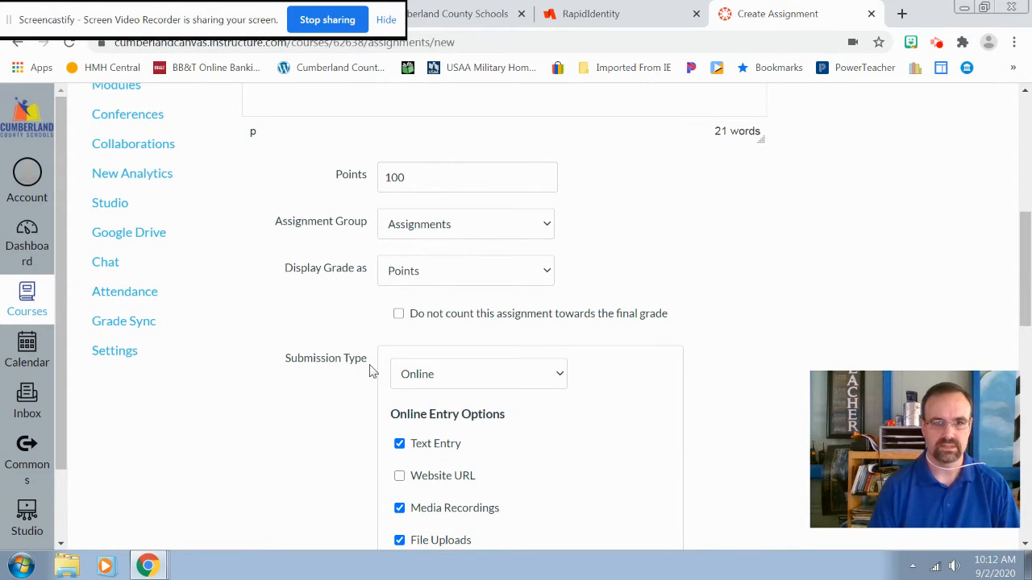
scroll(372, 369, down, 1)
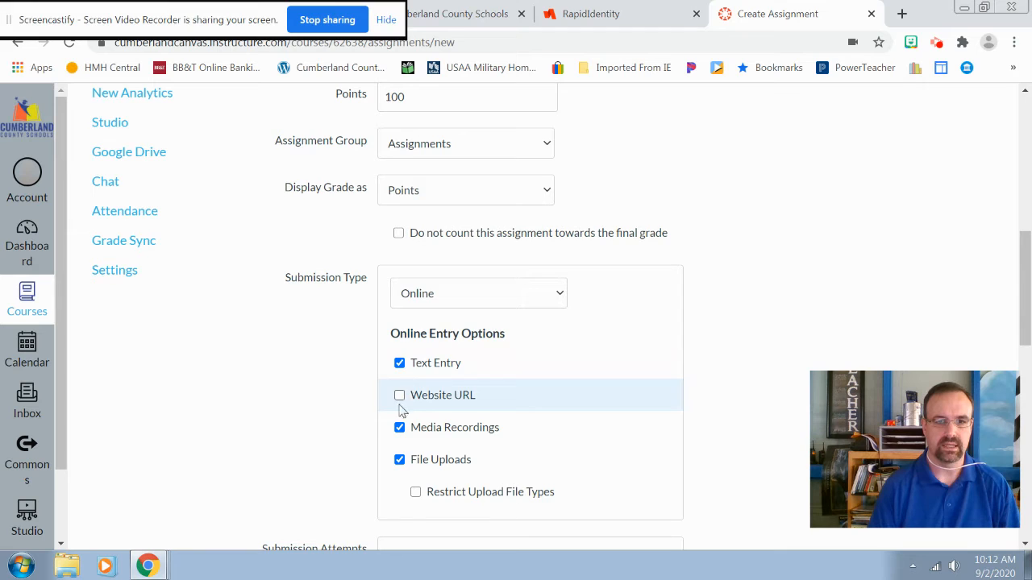
scroll(395, 434, down, 3)
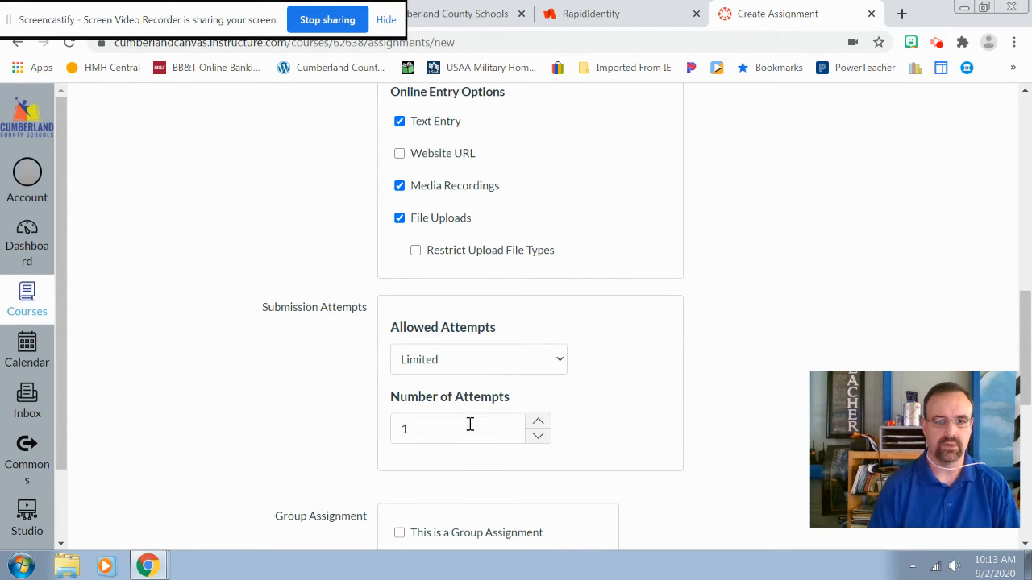
scroll(435, 432, down, 2)
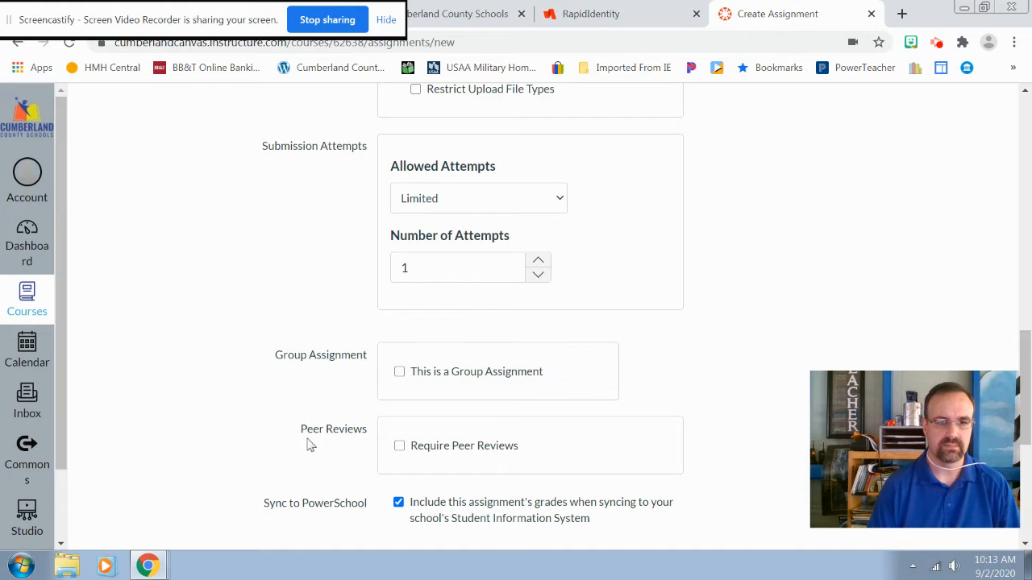
scroll(355, 427, down, 1)
scroll(355, 427, down, 1)
scroll(366, 456, down, 2)
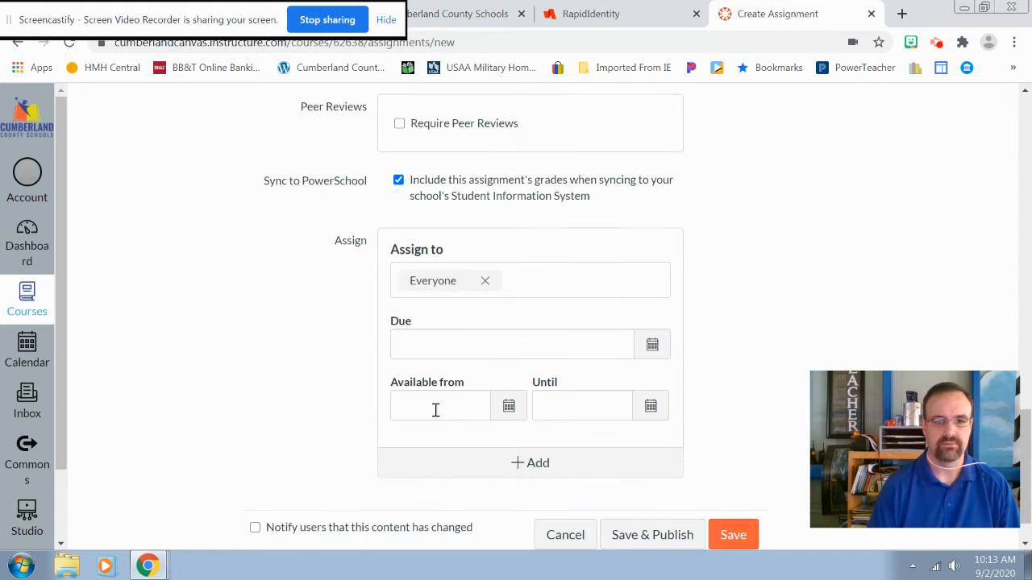
Step: For Everyone, set the due date to Sep 25 11:59pm and availability from Sep 11 12am until Sep 25 11:59pm
click(651, 345)
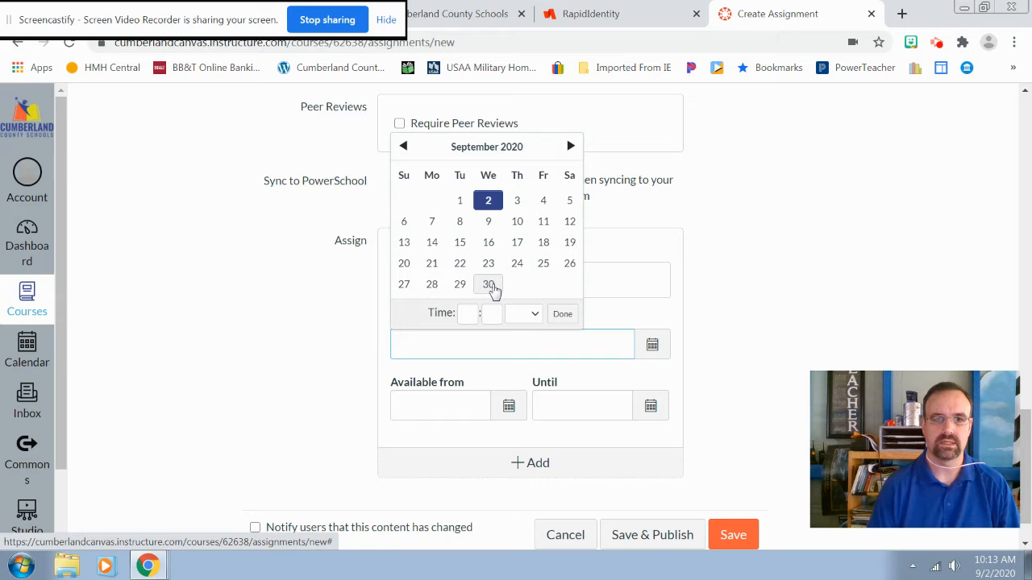
click(544, 264)
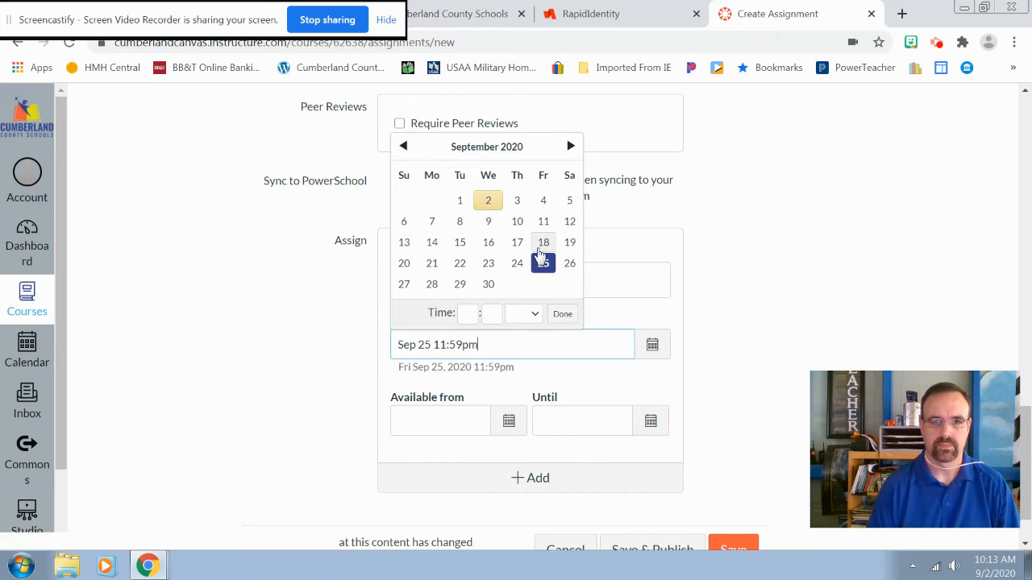
click(505, 423)
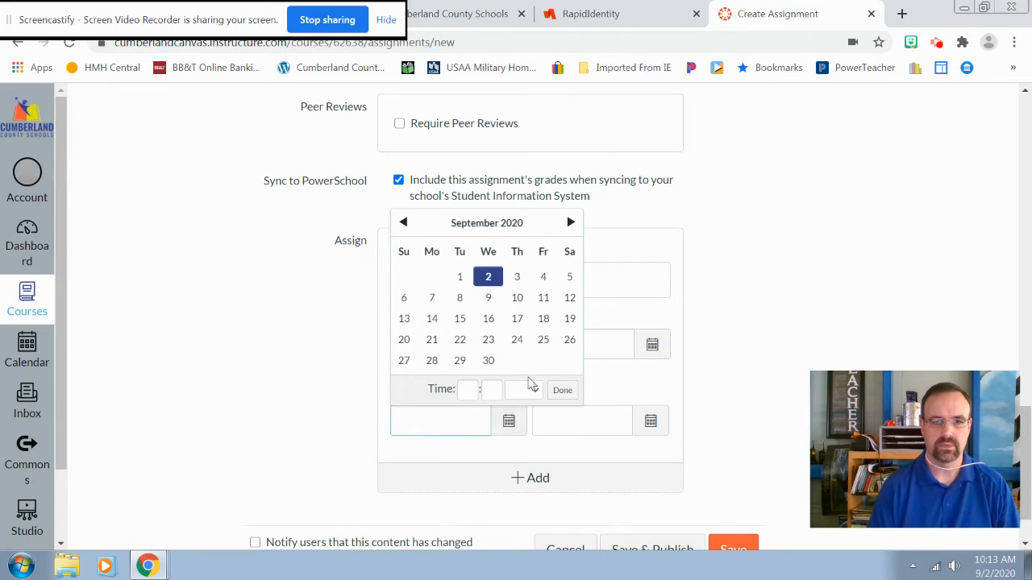
click(543, 303)
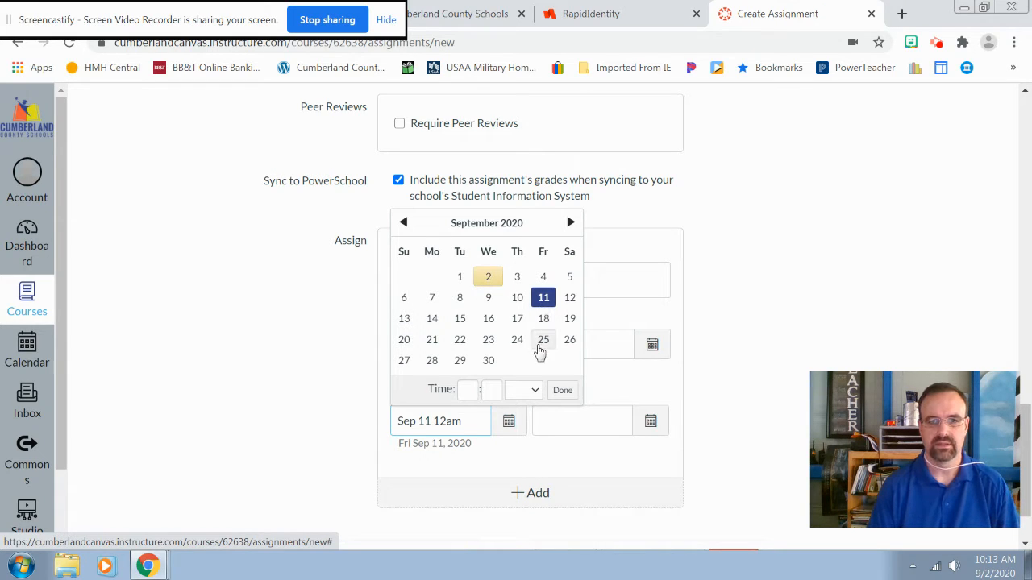
click(651, 420)
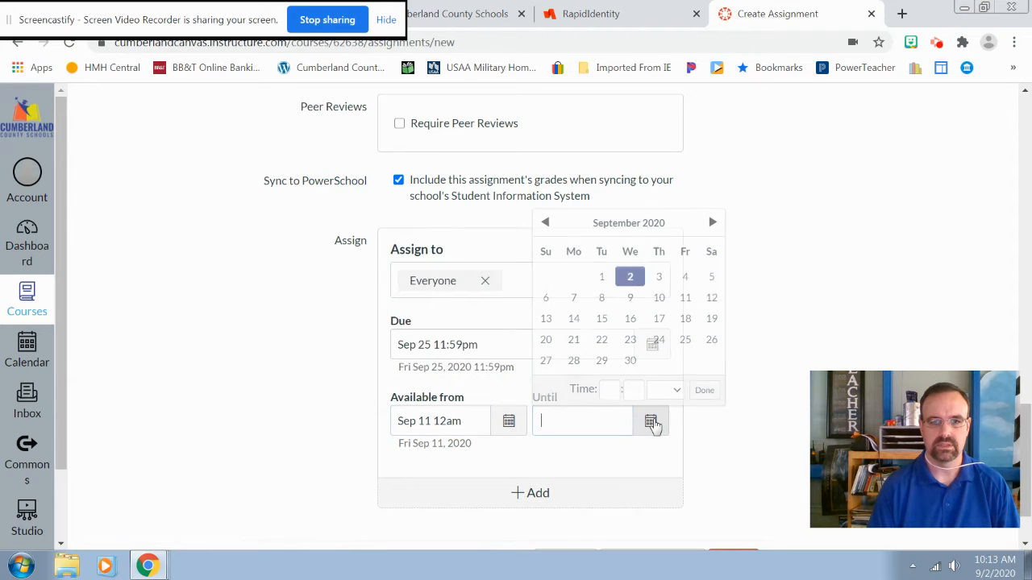
click(686, 341)
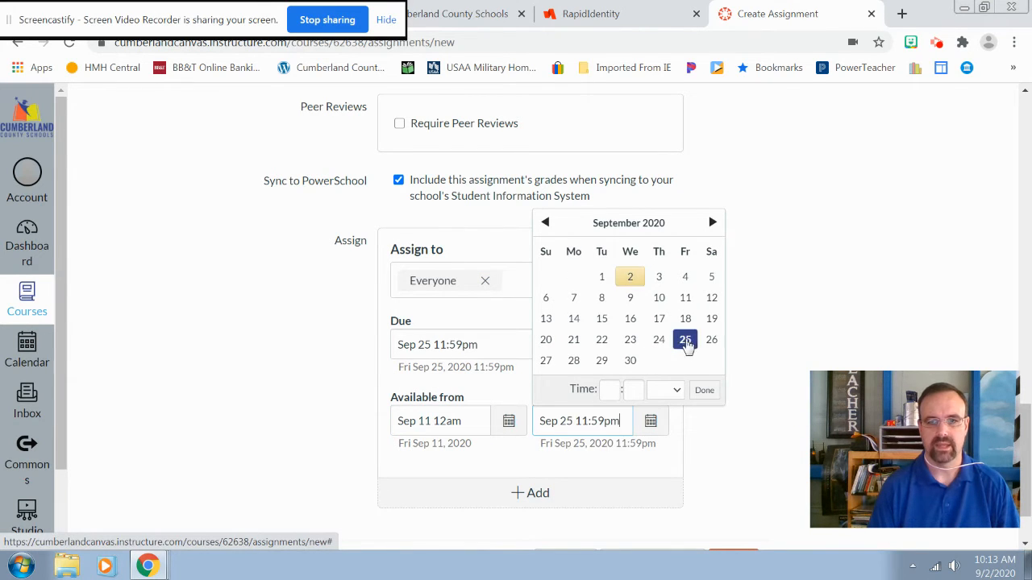
click(705, 390)
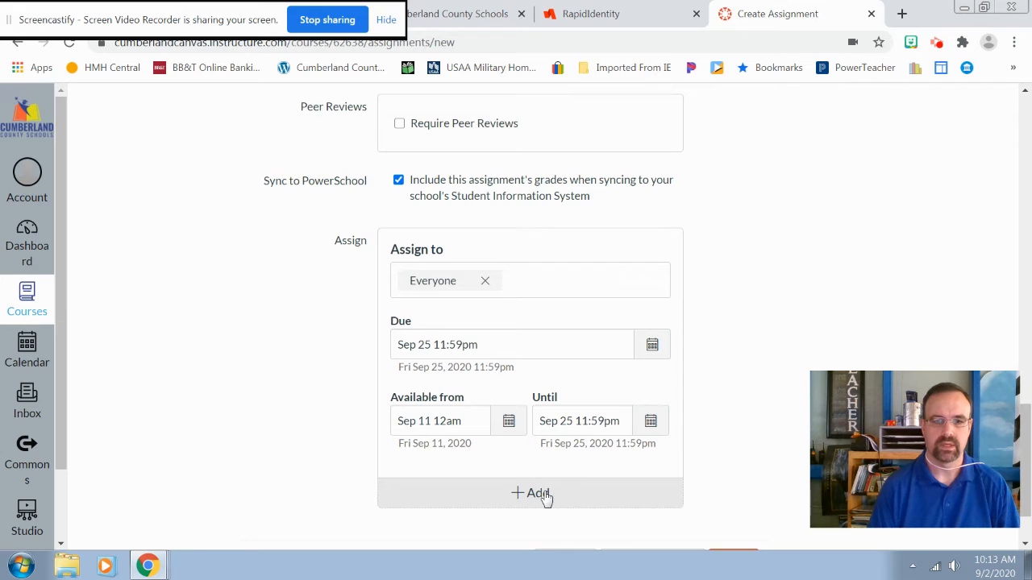
scroll(546, 498, down, 1)
click(541, 421)
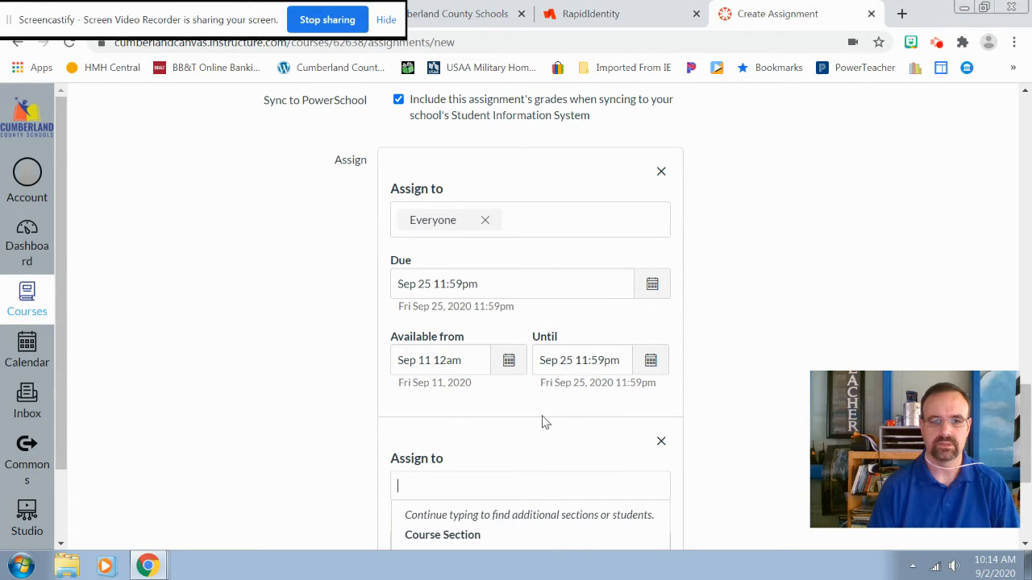
scroll(543, 421, down, 3)
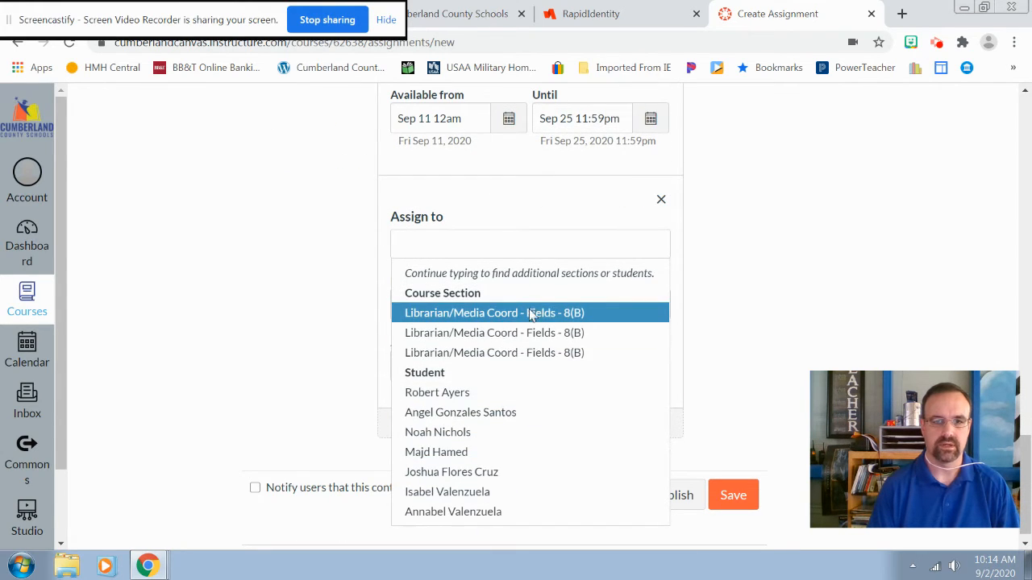
scroll(470, 469, up, 2)
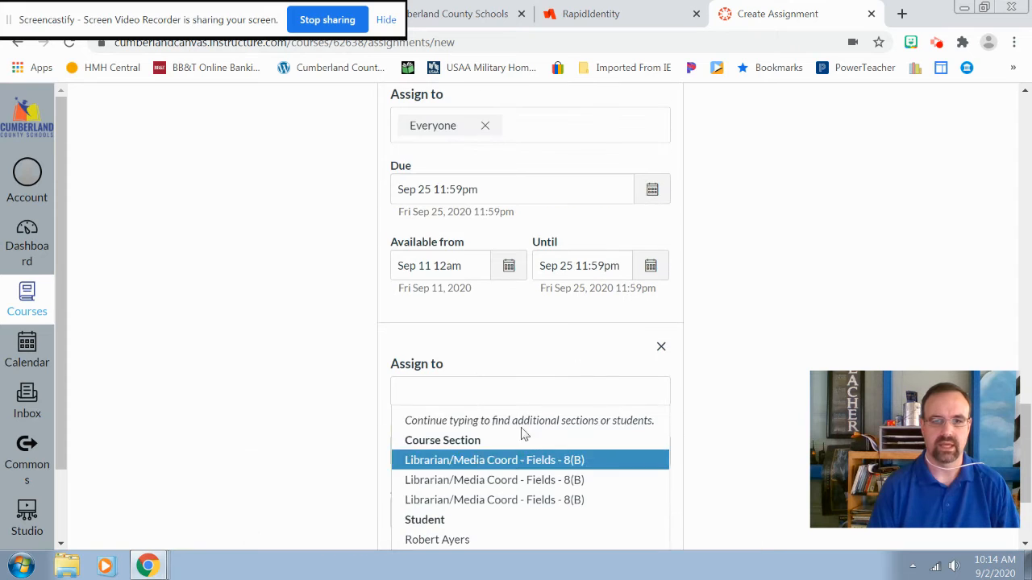
click(661, 347)
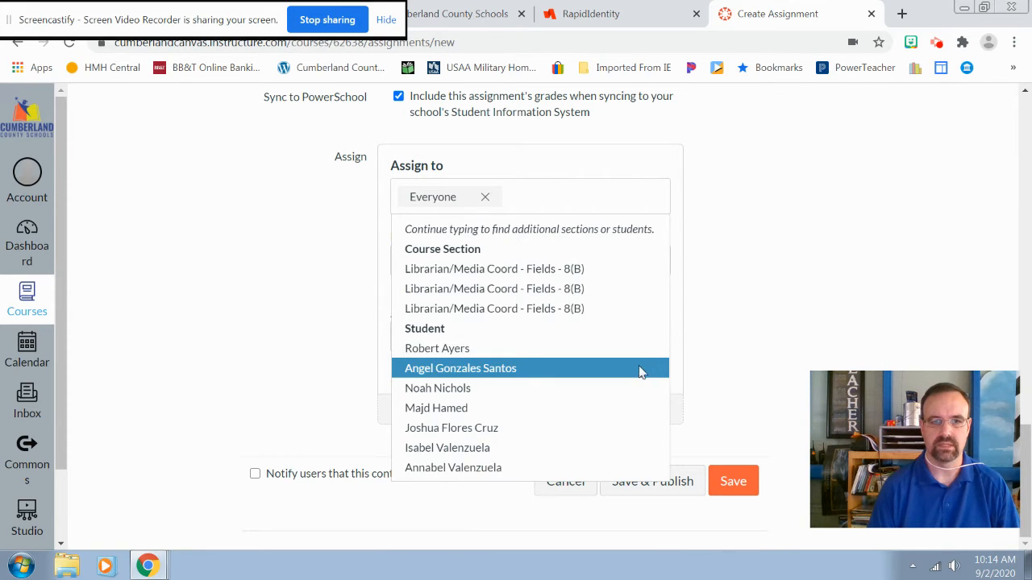
click(364, 285)
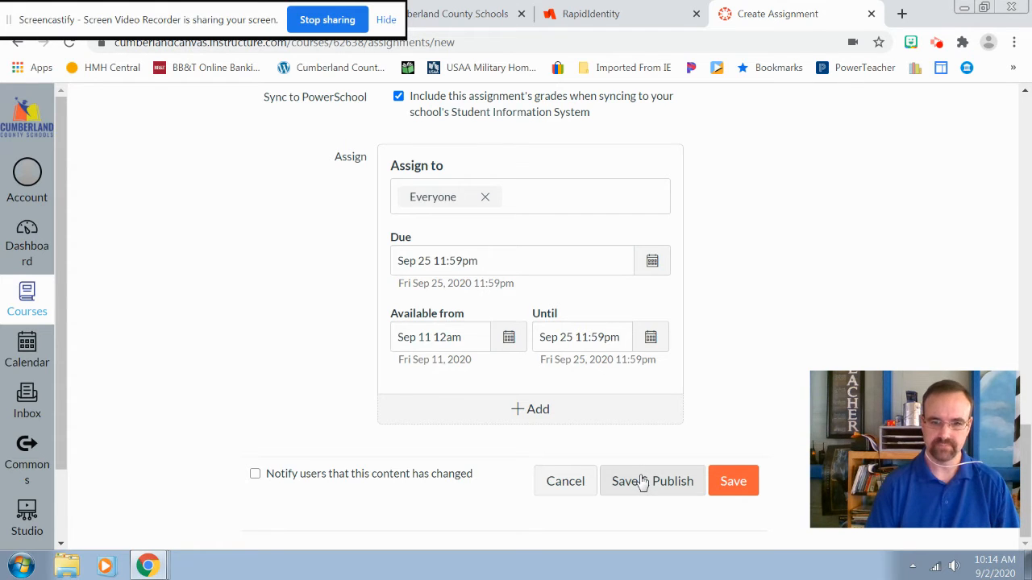
Step: Save the assignment without publishing it and start a rubric for it titled NCWISEOWL RUBRIC
click(735, 481)
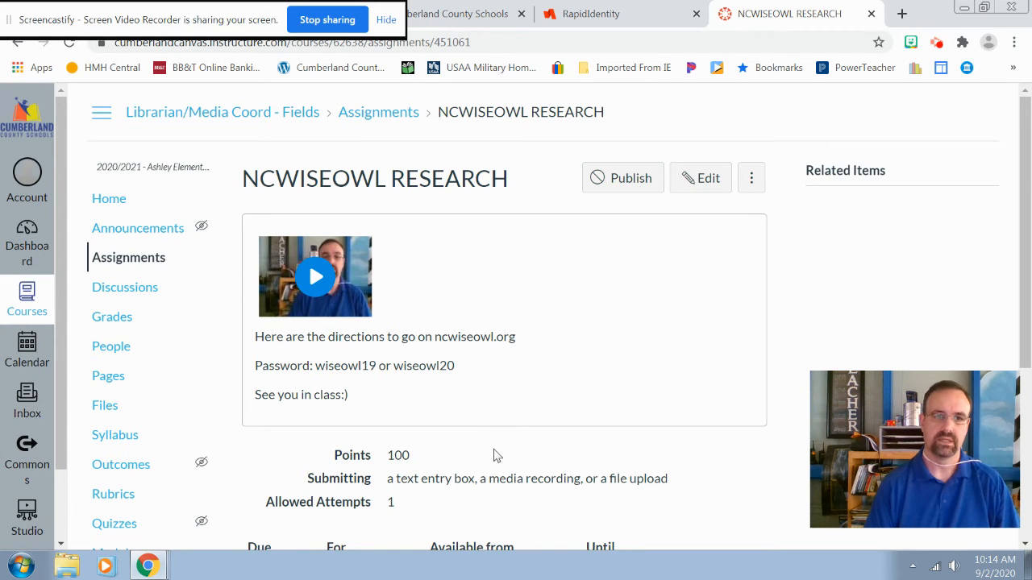
scroll(475, 406, down, 3)
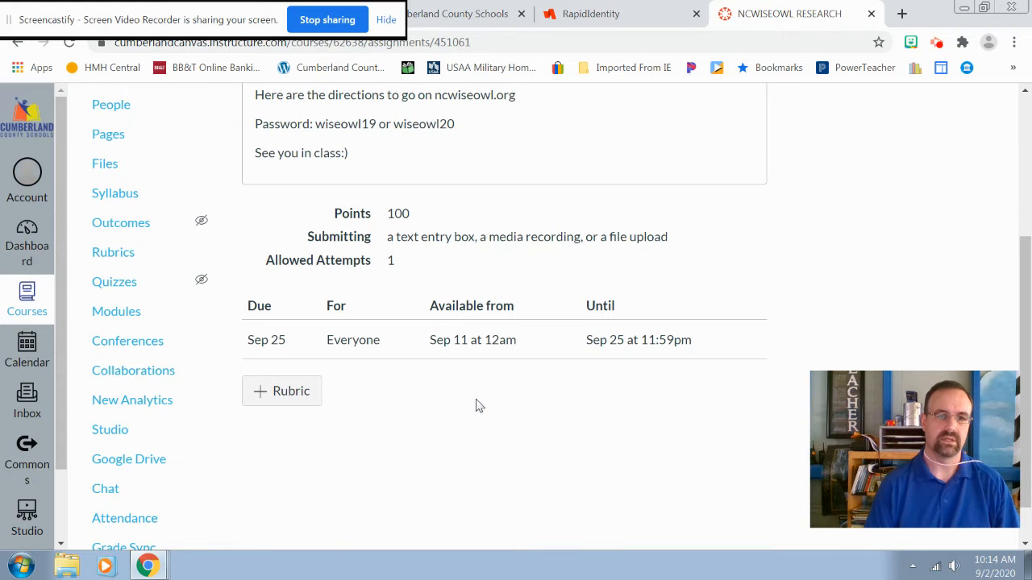
click(280, 401)
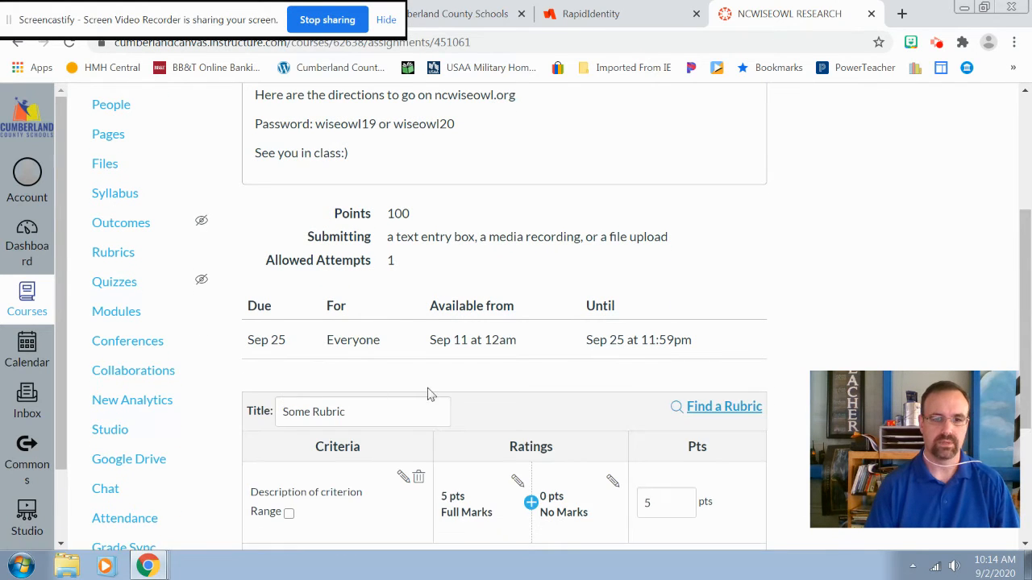
scroll(410, 394, down, 2)
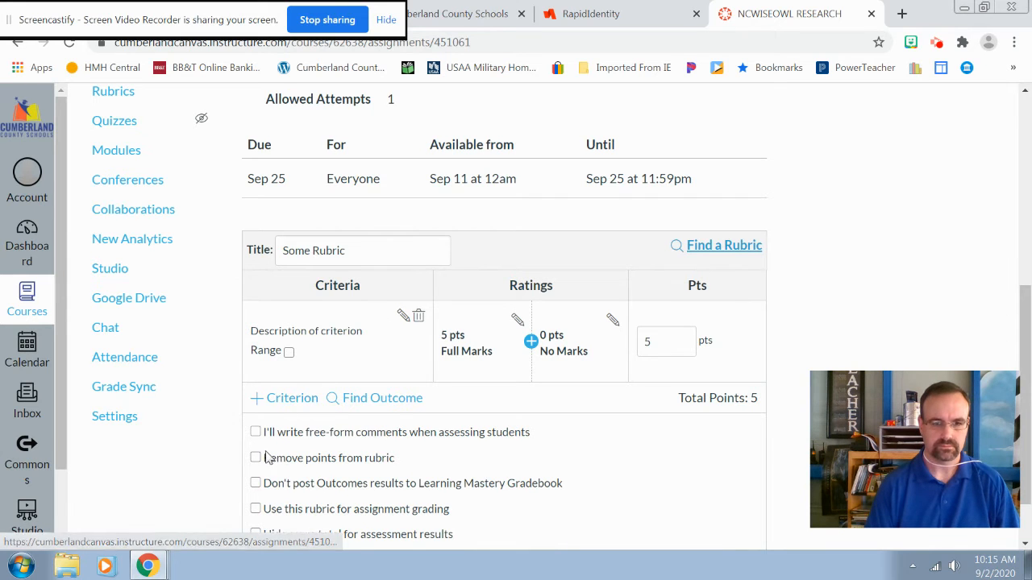
scroll(274, 458, down, 1)
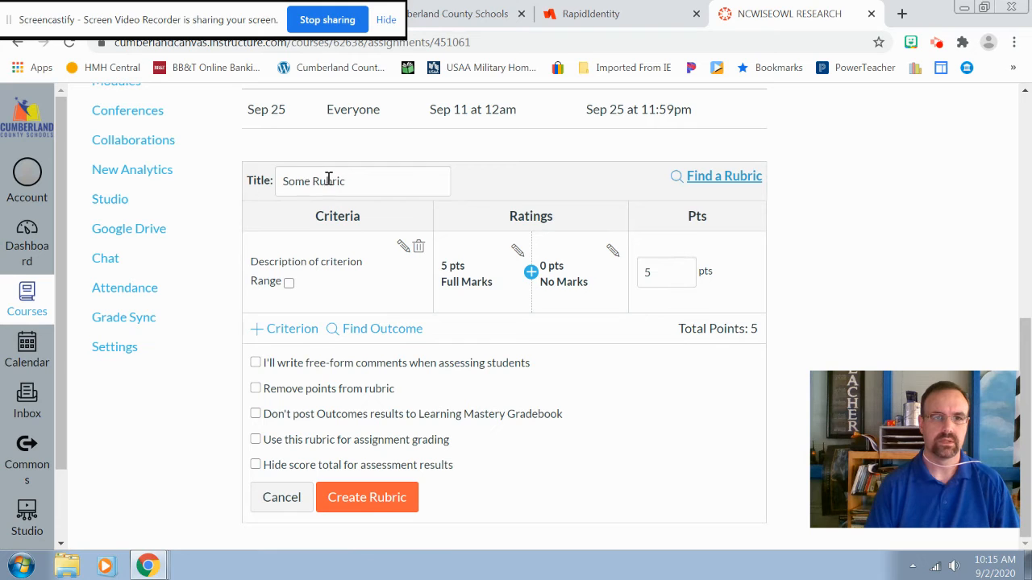
drag(356, 182, 281, 191)
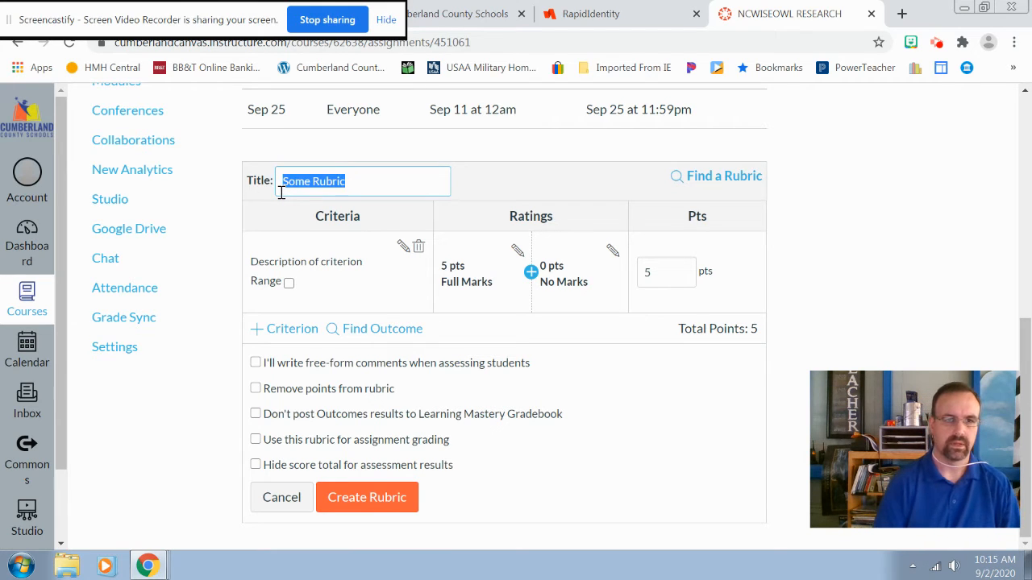
text(NCWISEOWL RUBRIC)
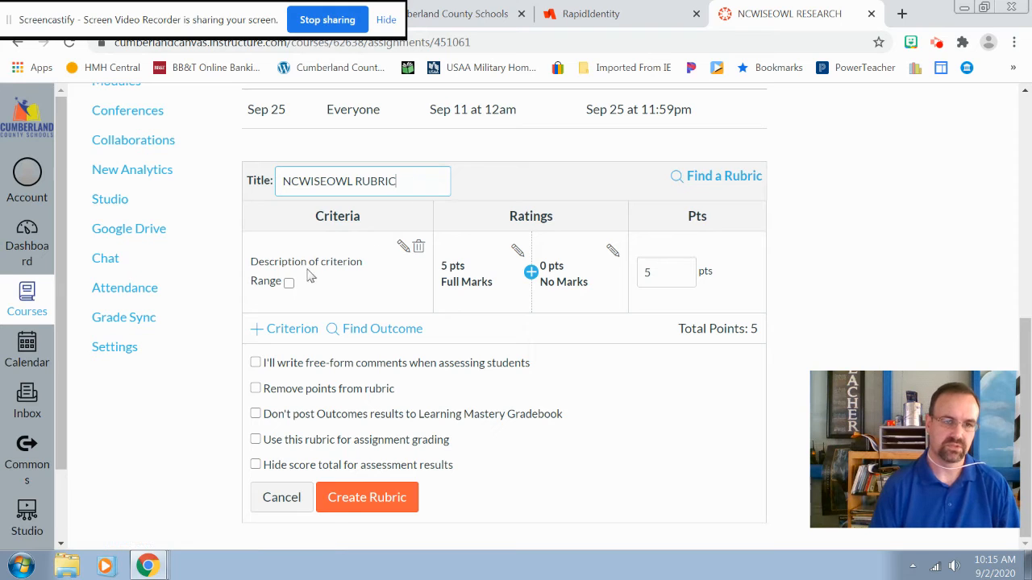
Step: Look for existing rubrics to reuse, examine the Course Rubrics page, and return to the NCWISEOWL RESEARCH assignment
click(722, 176)
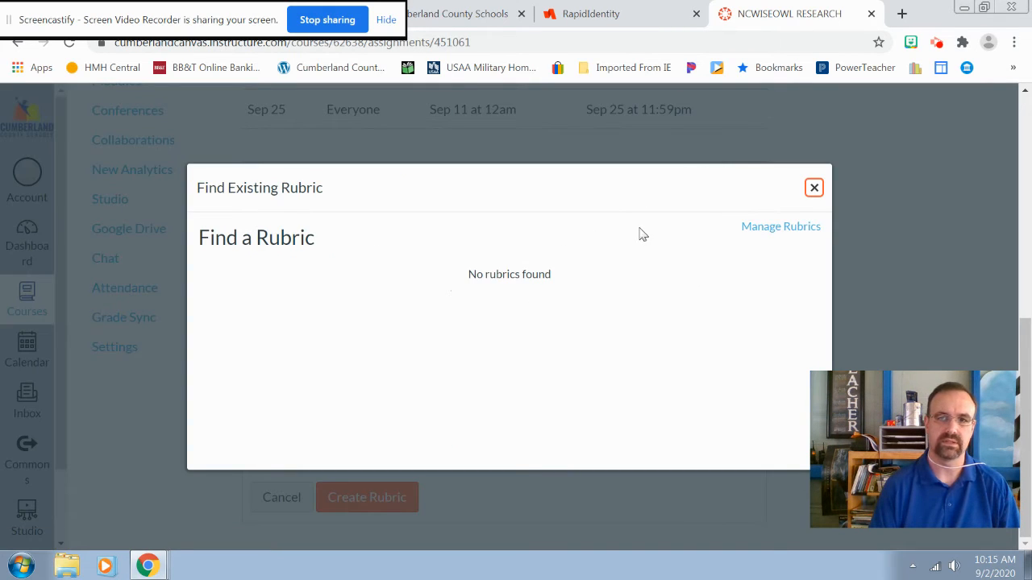
click(777, 229)
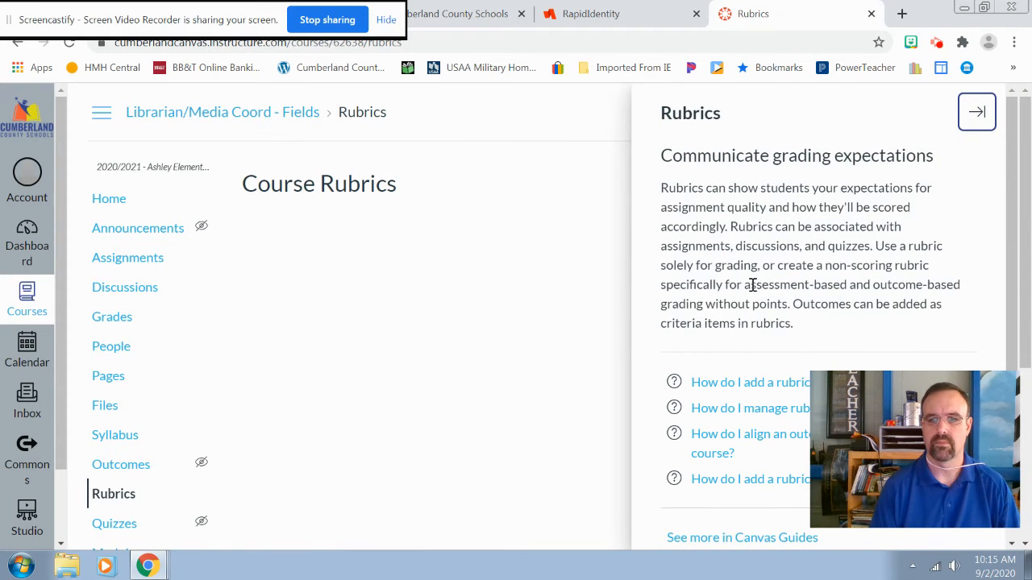
scroll(752, 283, down, 2)
scroll(752, 287, up, 2)
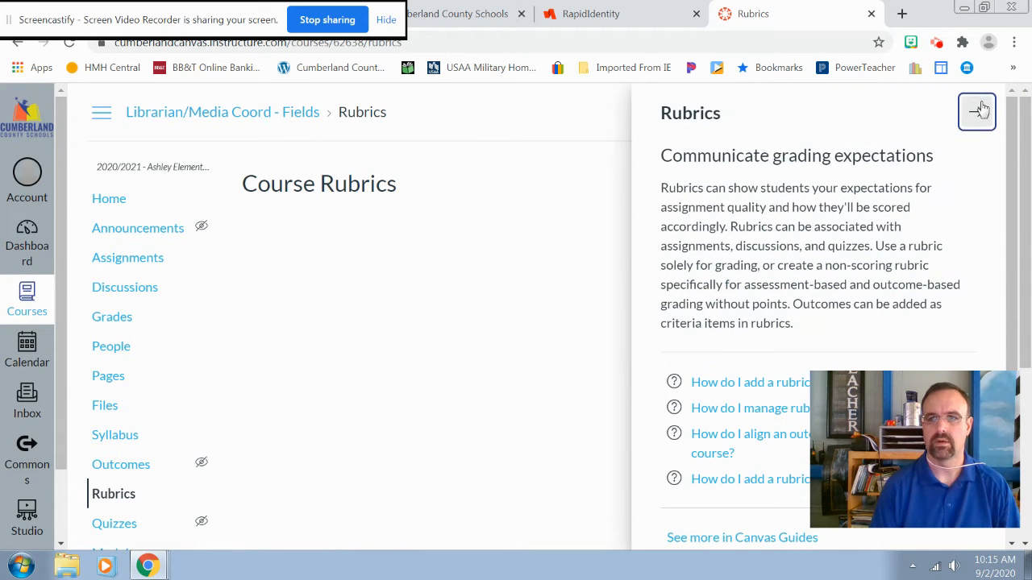
click(978, 110)
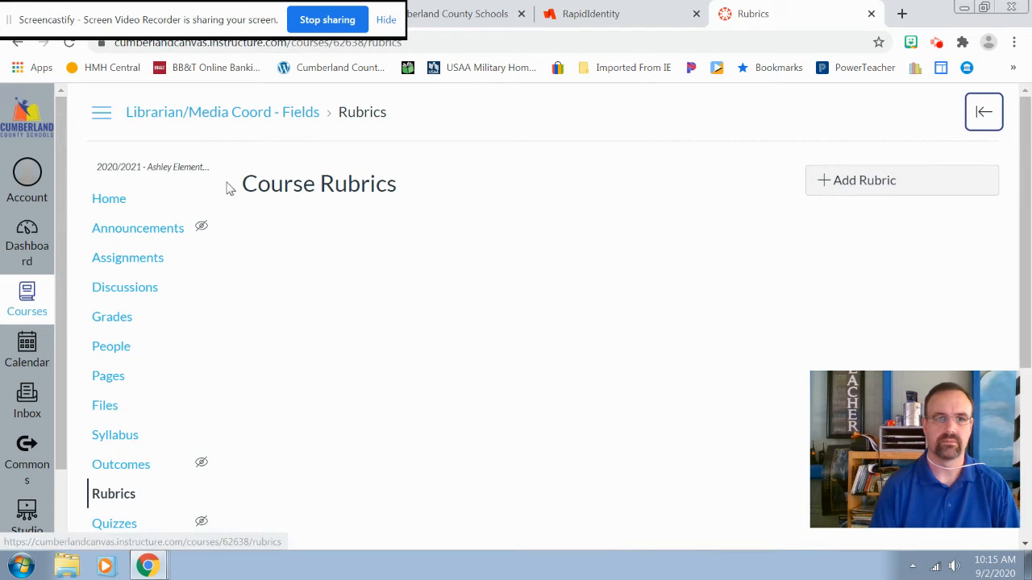
scroll(261, 237, down, 3)
scroll(277, 227, up, 3)
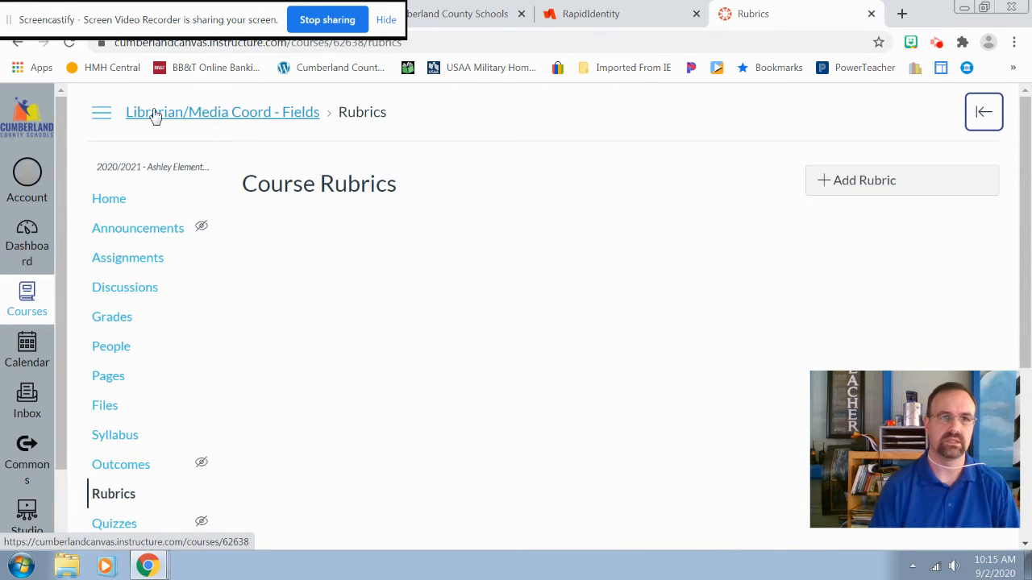
click(18, 48)
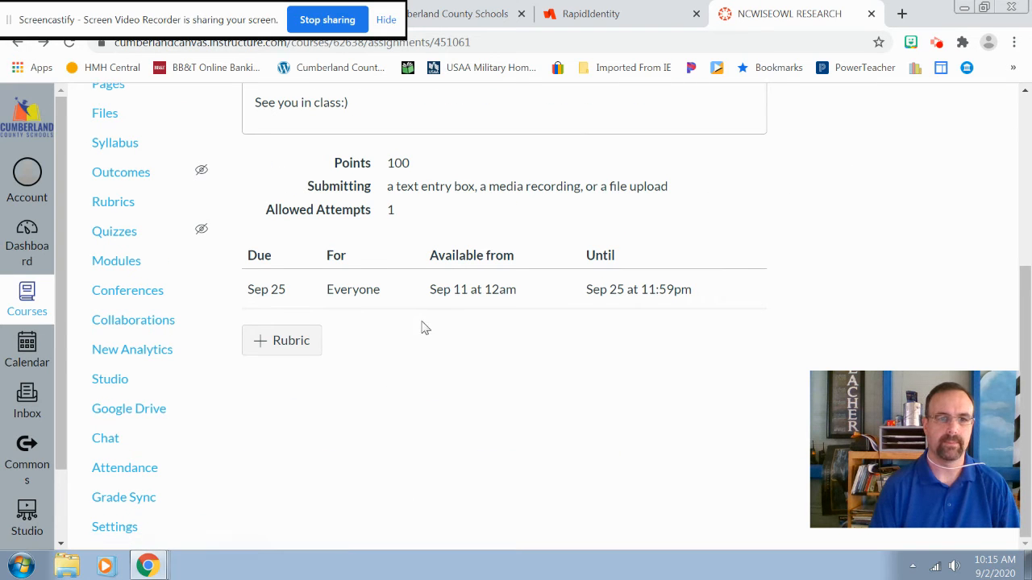
Step: Reopen the rubric form, enable Range for the first criterion, and enable using this rubric for assignment grading
click(271, 348)
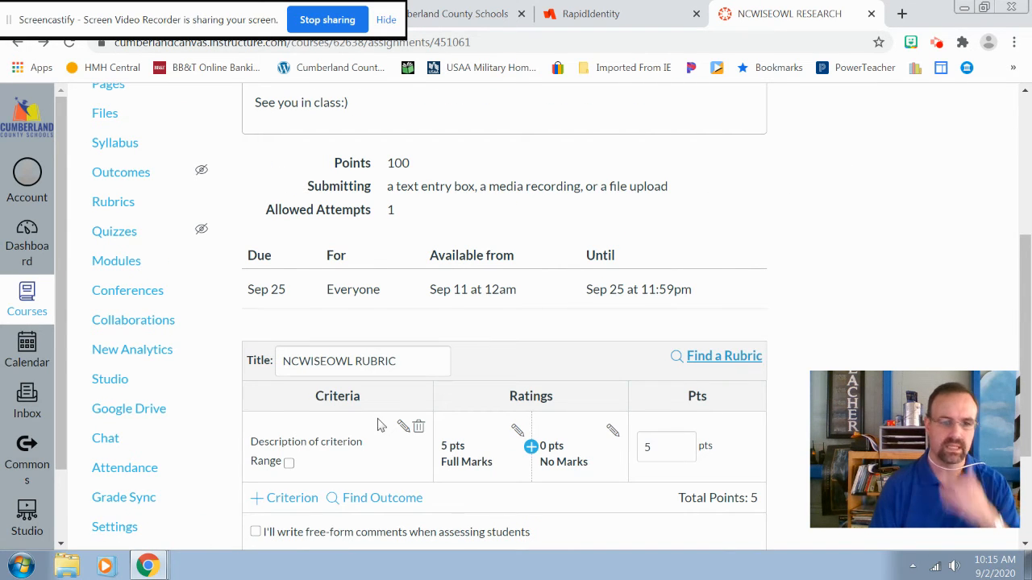
scroll(380, 425, down, 1)
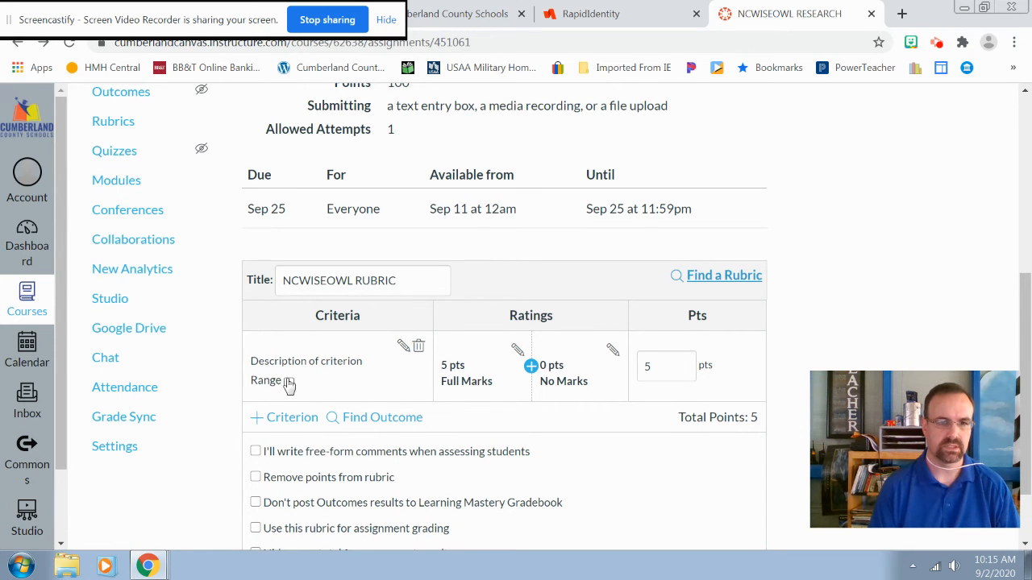
scroll(338, 376, down, 1)
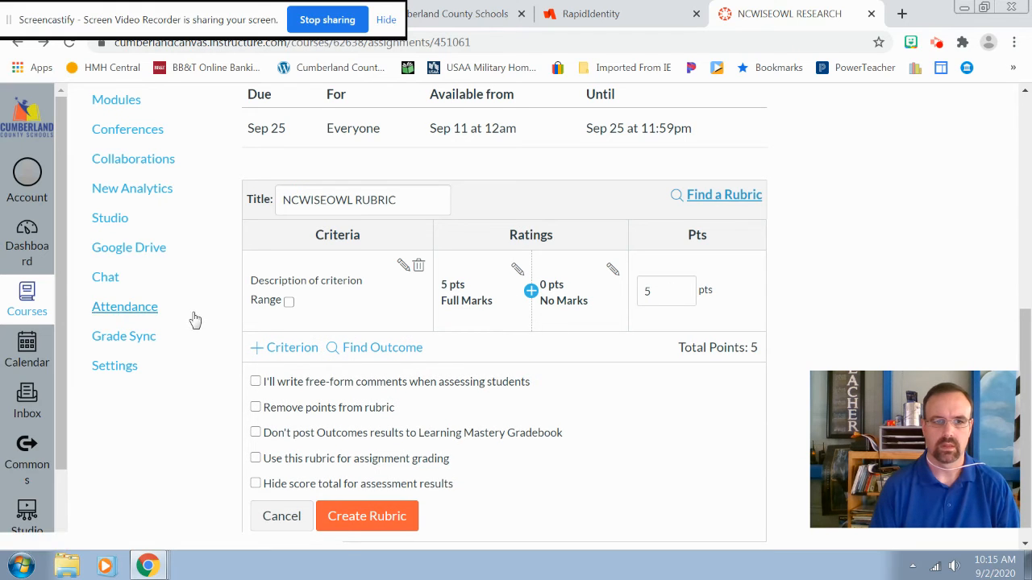
click(288, 302)
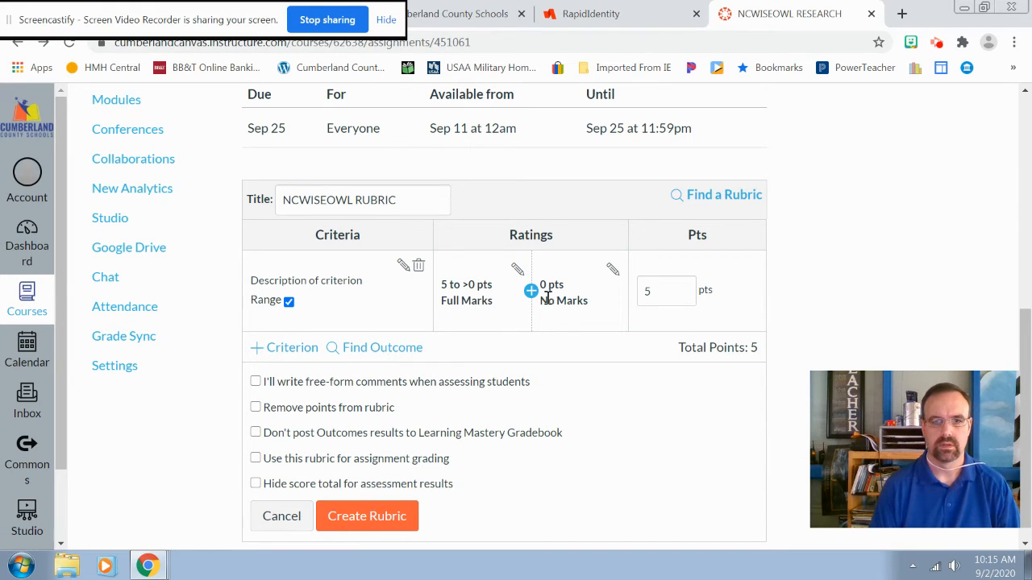
scroll(307, 330, down, 1)
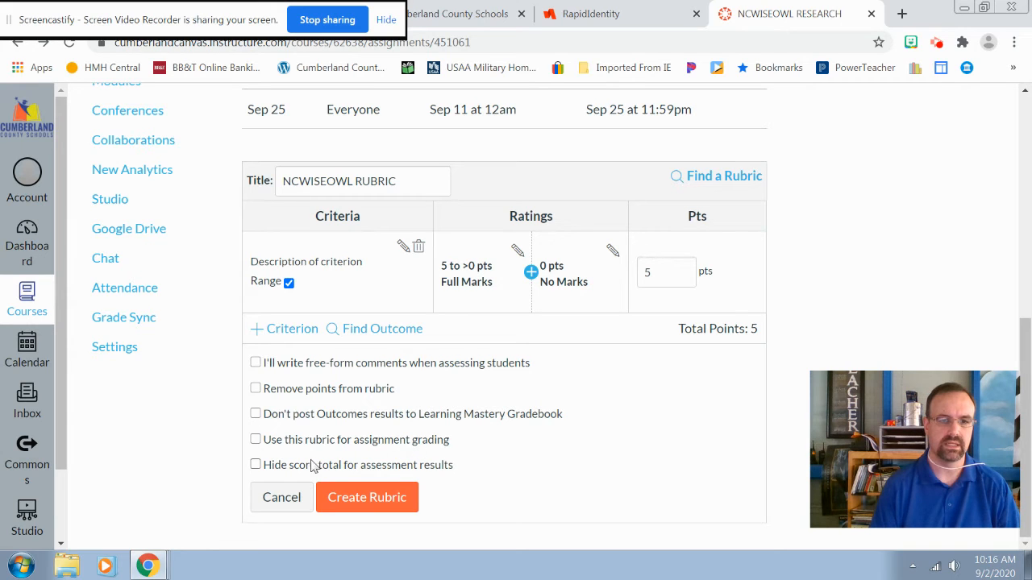
click(255, 440)
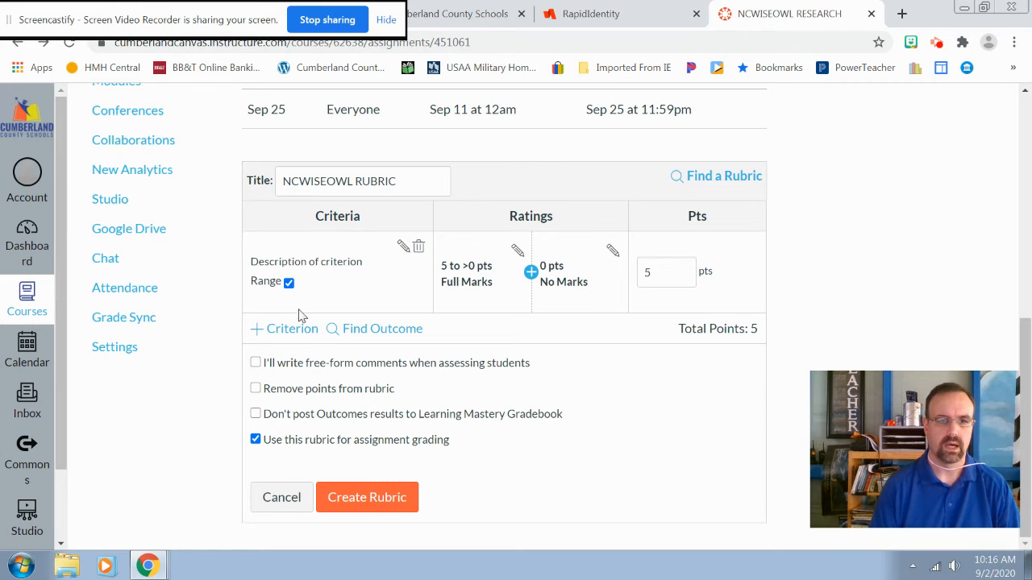
Step: Replace the first criterion's description with "10 facts about your topic"
click(285, 336)
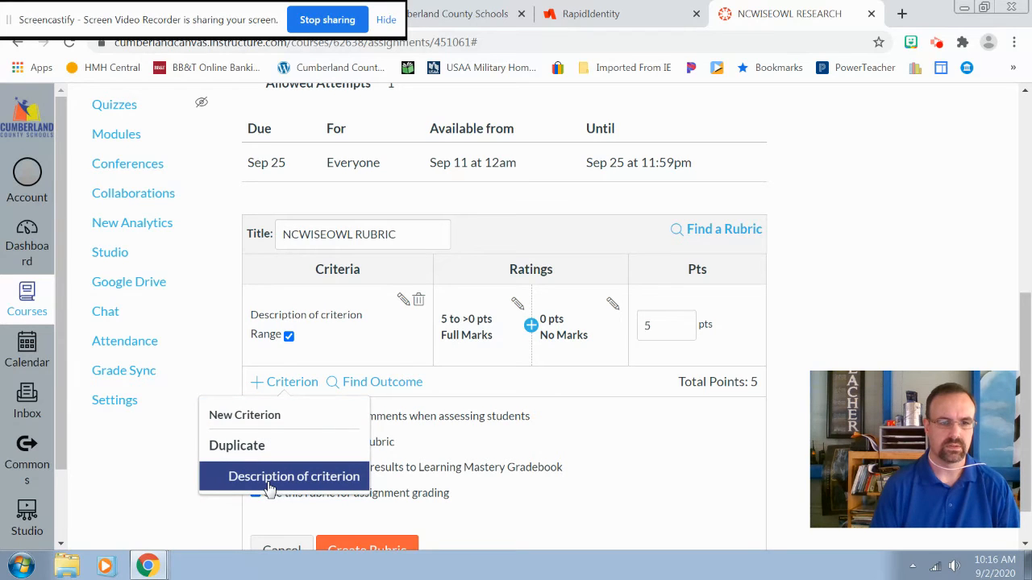
click(401, 300)
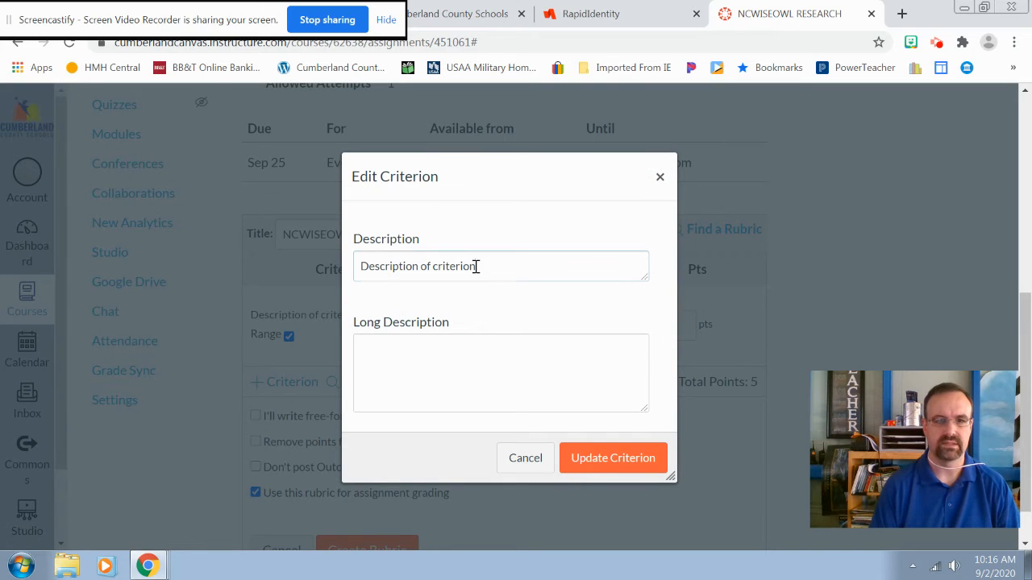
drag(474, 270, 368, 265)
key(ctrl+a)
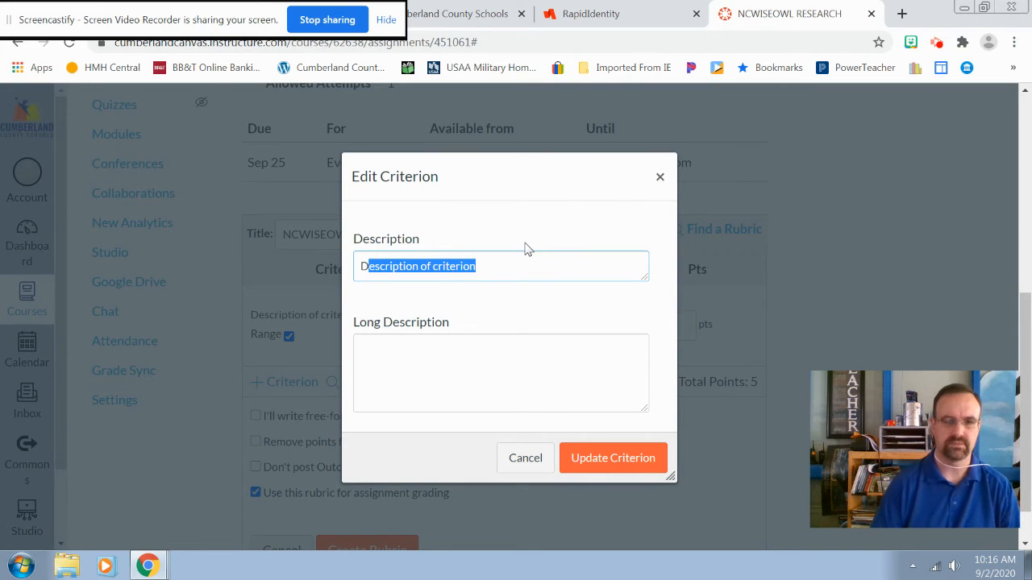
key(BackSpace)
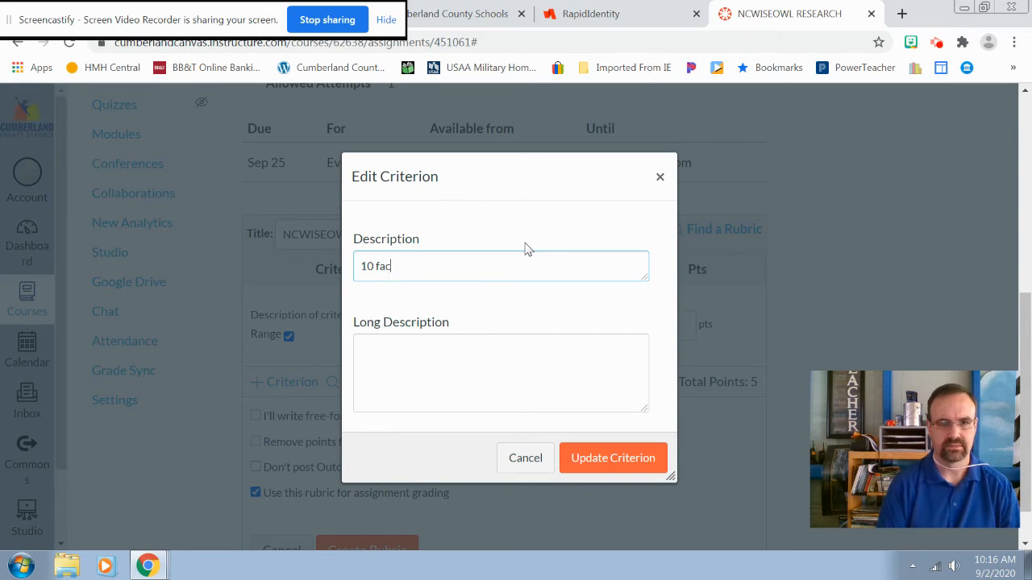
text(10 facts about)
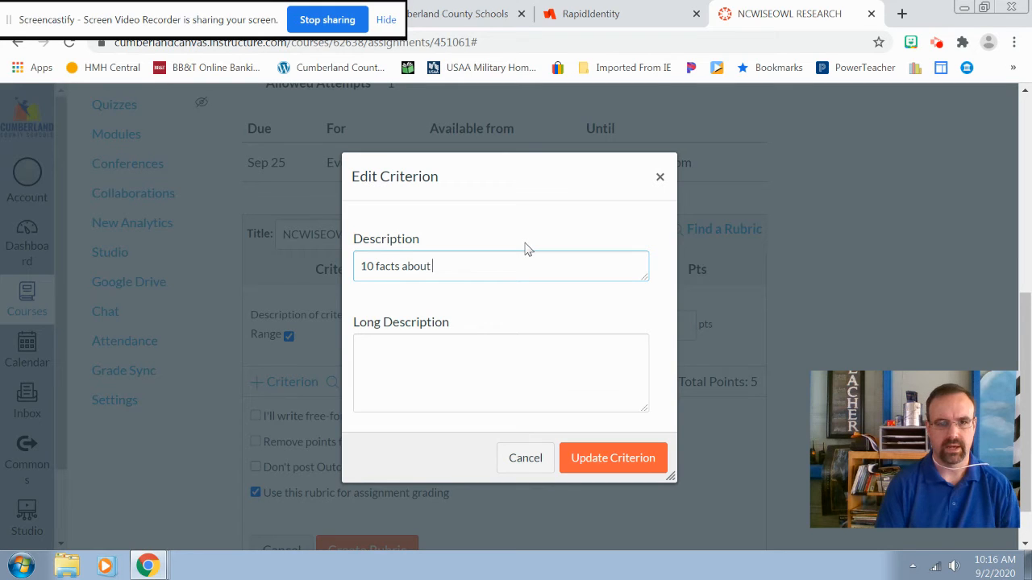
text( your topic)
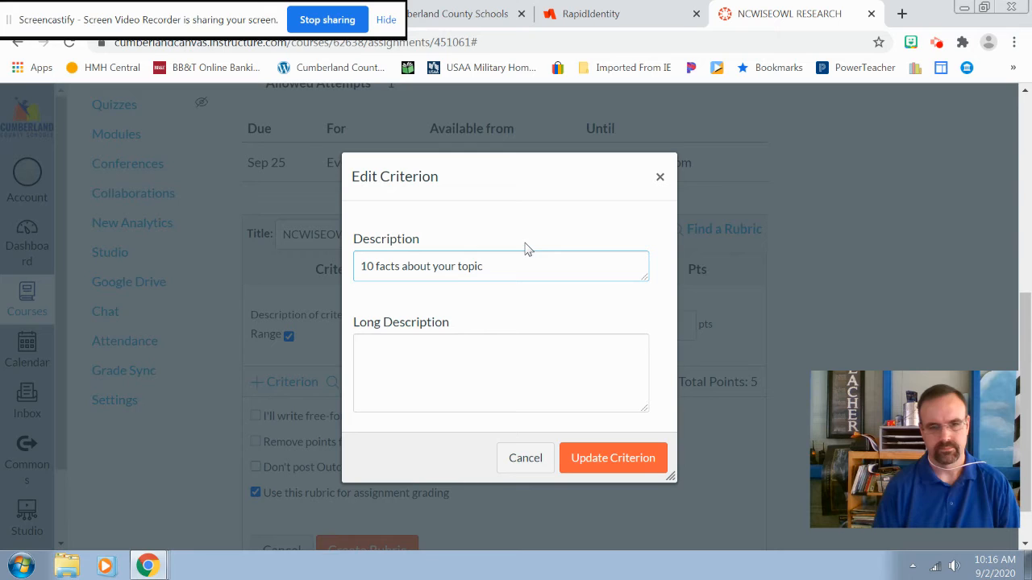
Step: Add the long description "Give 10 facts about your topic." and update the criterion
click(455, 349)
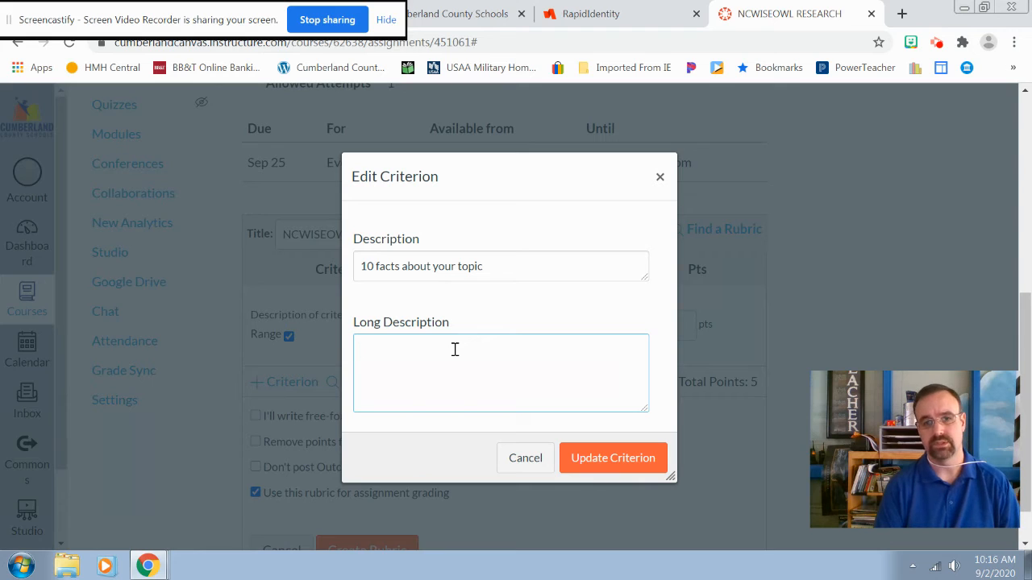
text(Give)
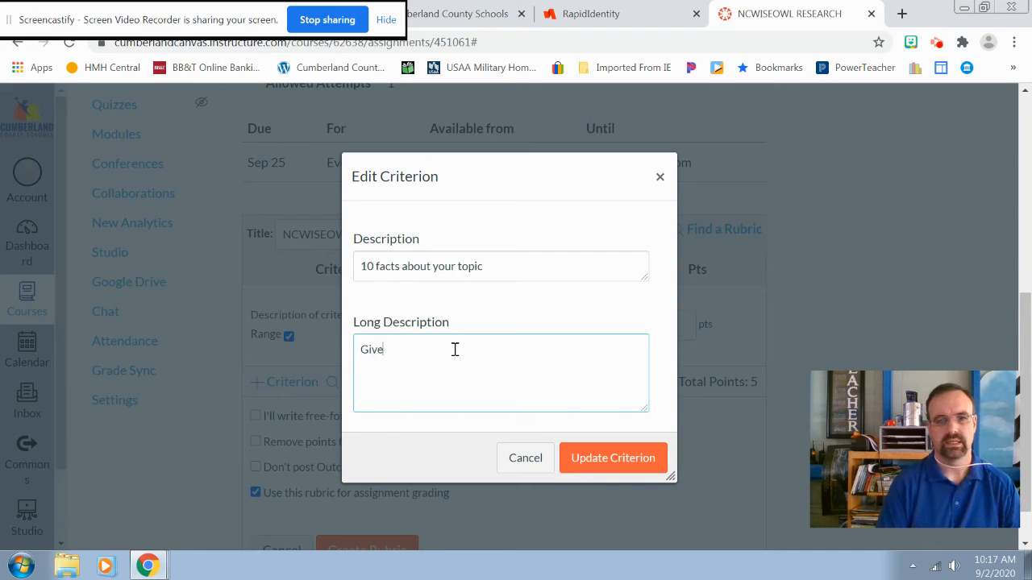
text( 10 facts)
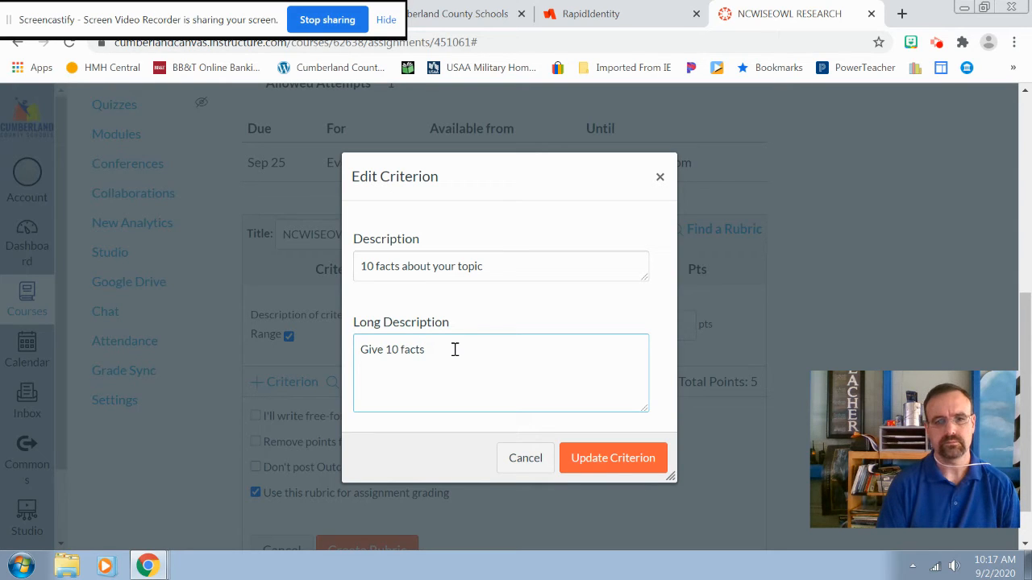
text( about your topic)
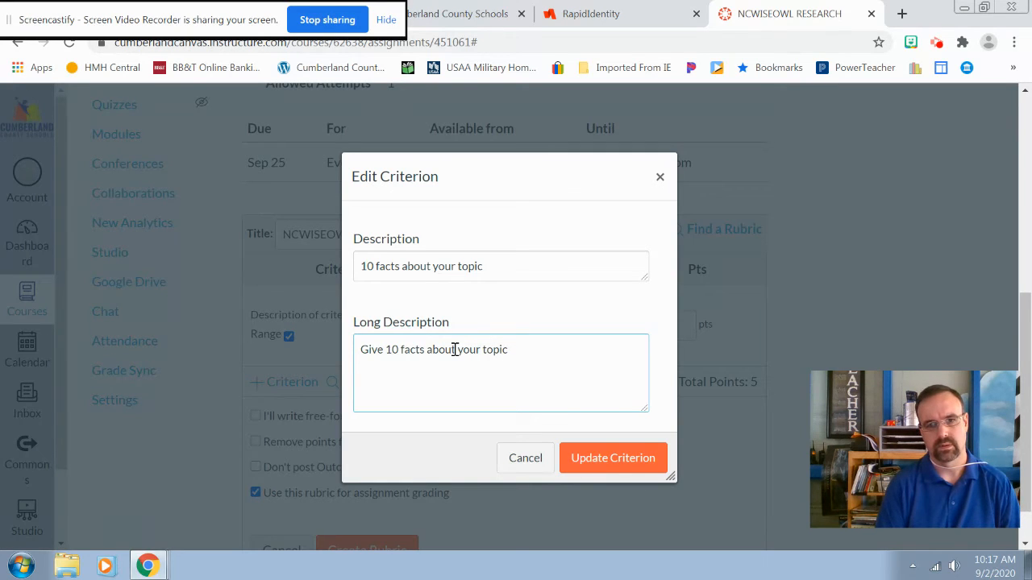
click(610, 460)
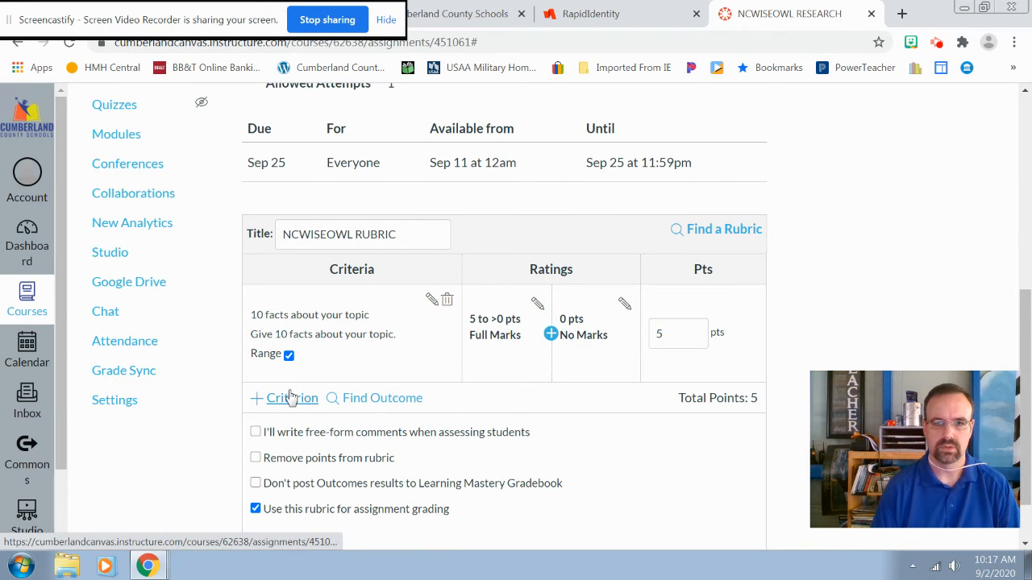
Step: Set the upper score of the criterion's Full Marks rating to 10 points and update the rating
click(537, 305)
click(385, 249)
key(BackSpace)
text(10)
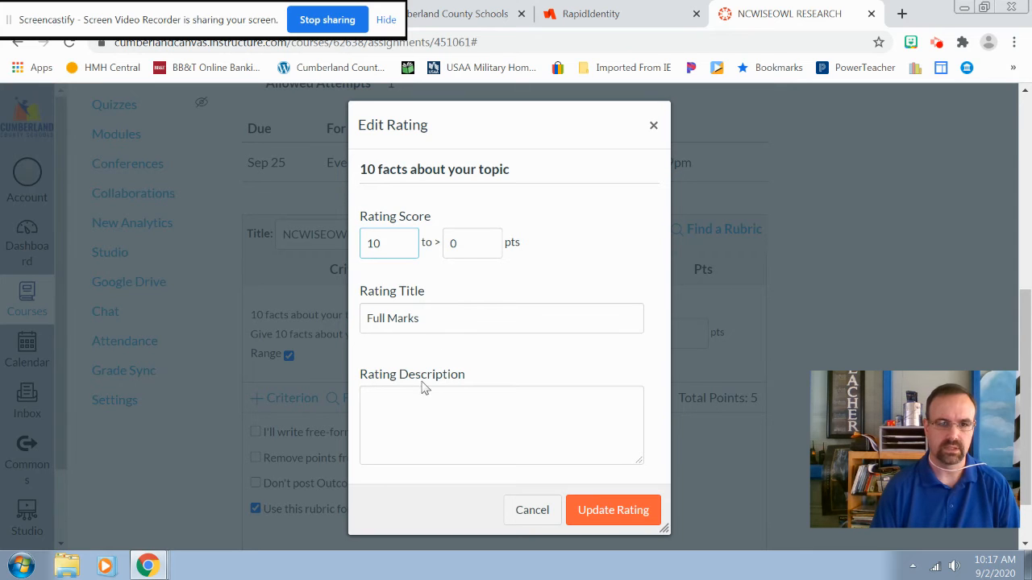
click(617, 518)
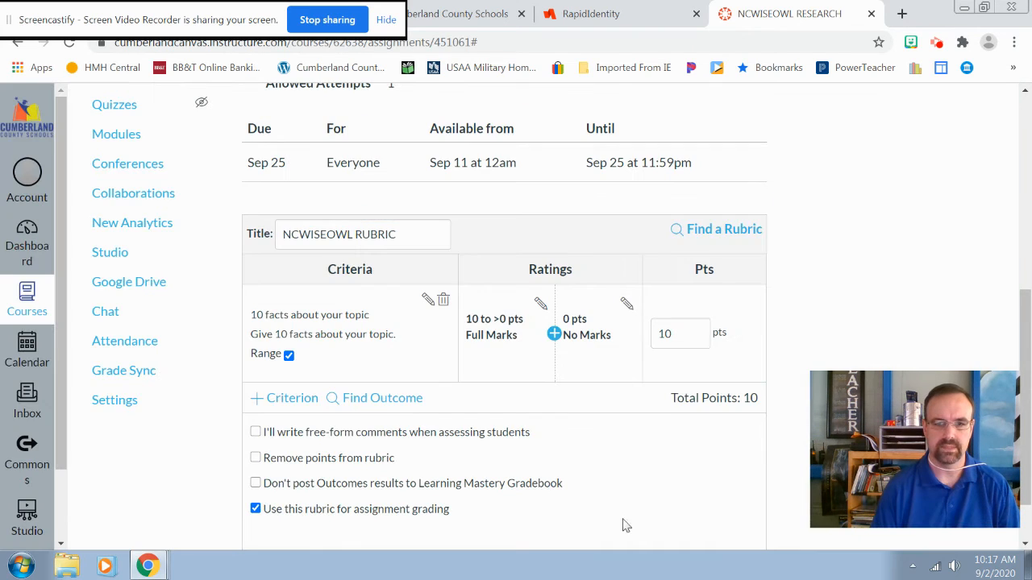
Step: Start a new blank criterion in the rubric and enter "Details about your topic" as its description
scroll(359, 421, down, 1)
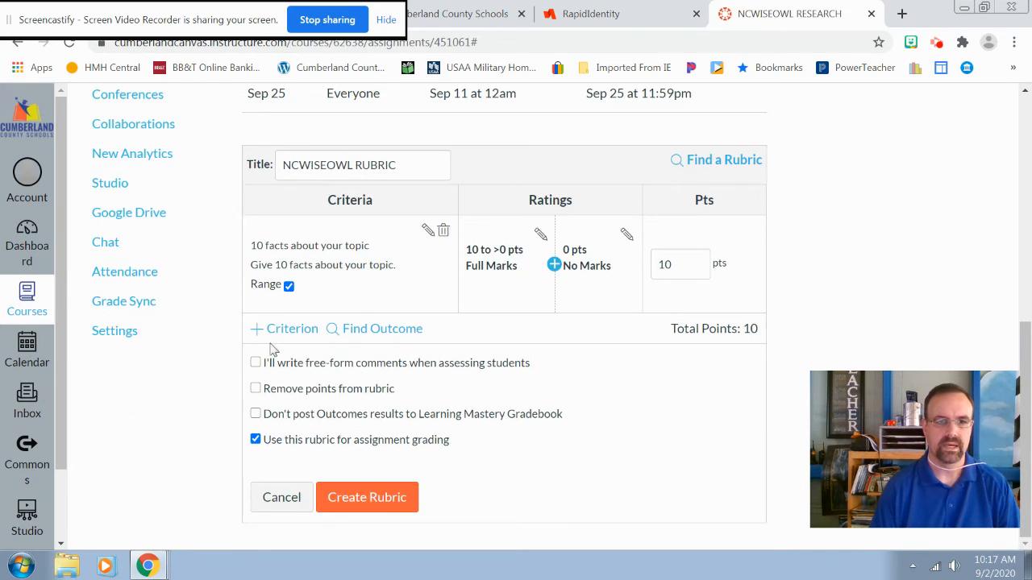
click(278, 340)
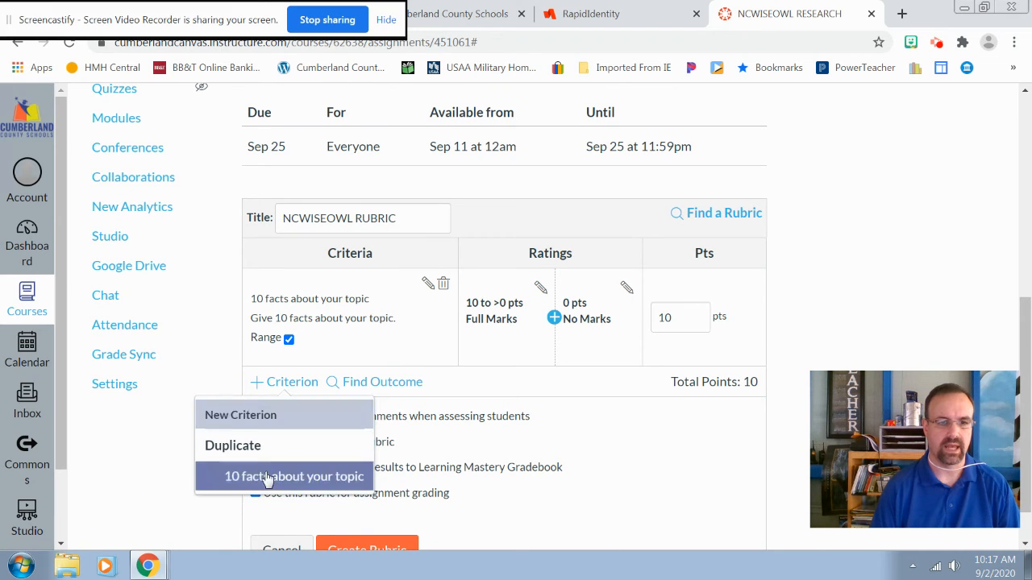
click(235, 416)
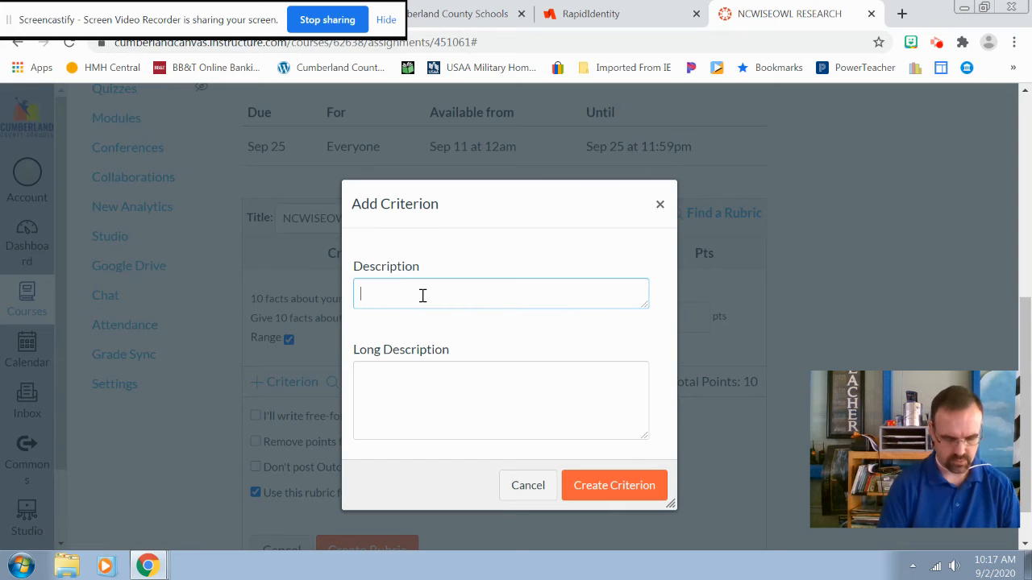
text(Detai)
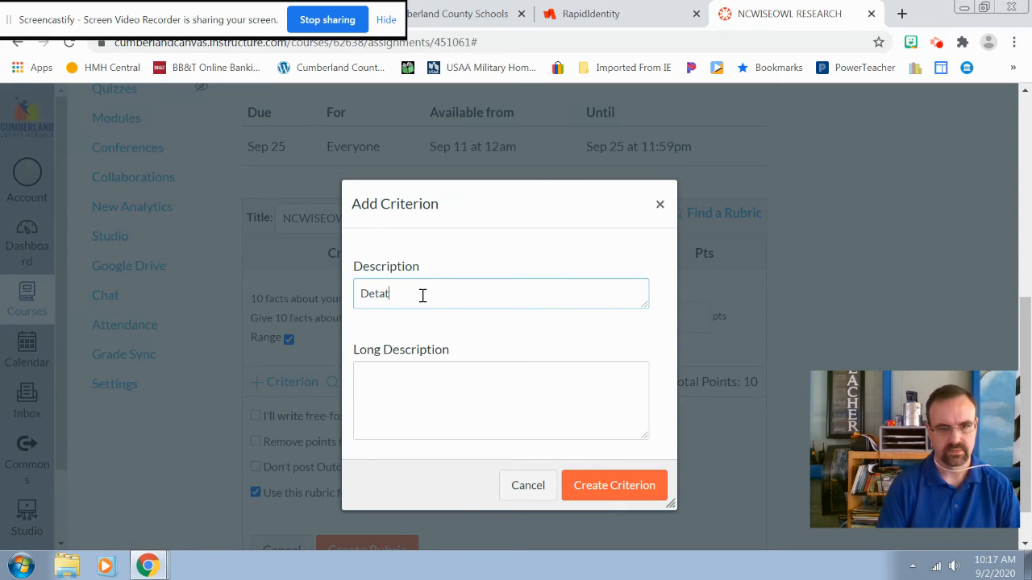
text(ls)
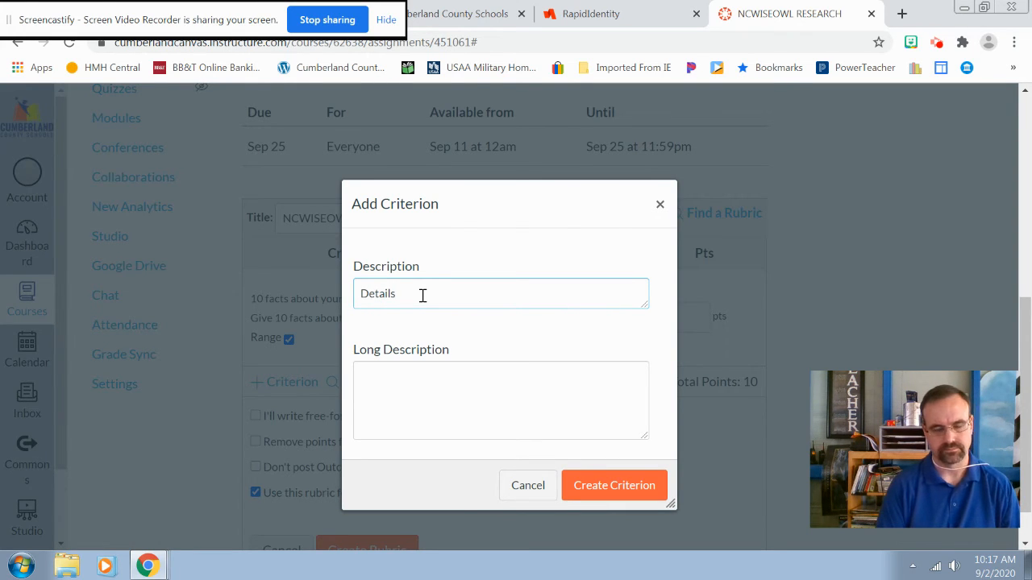
text( of)
key(BackSpace)
key(BackSpace)
text(about your )
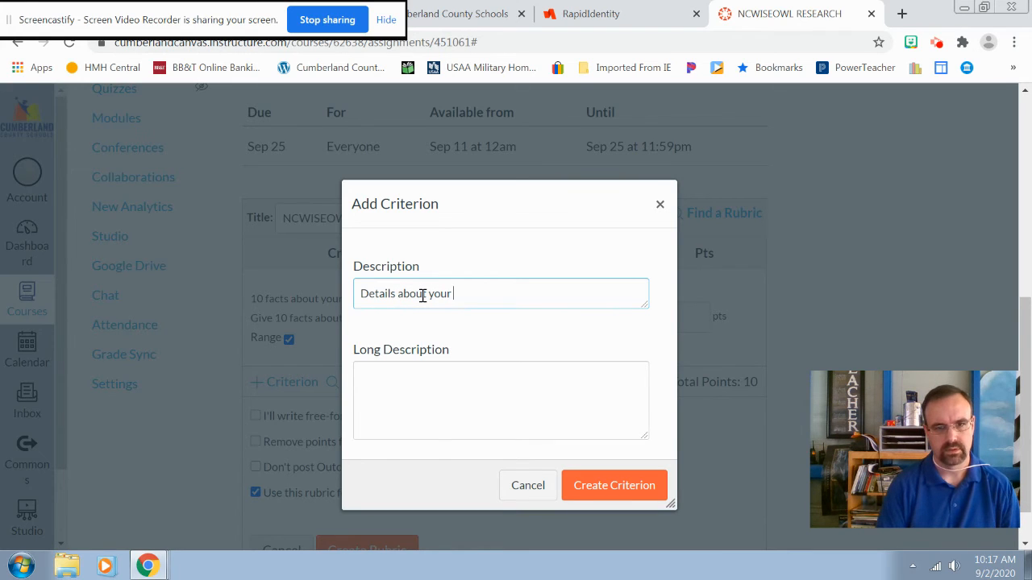
text(topic)
Step: Add the long description "Describe your 10 facts with at least 2 sentences a piece." and create the criterion
key(Tab)
text(De)
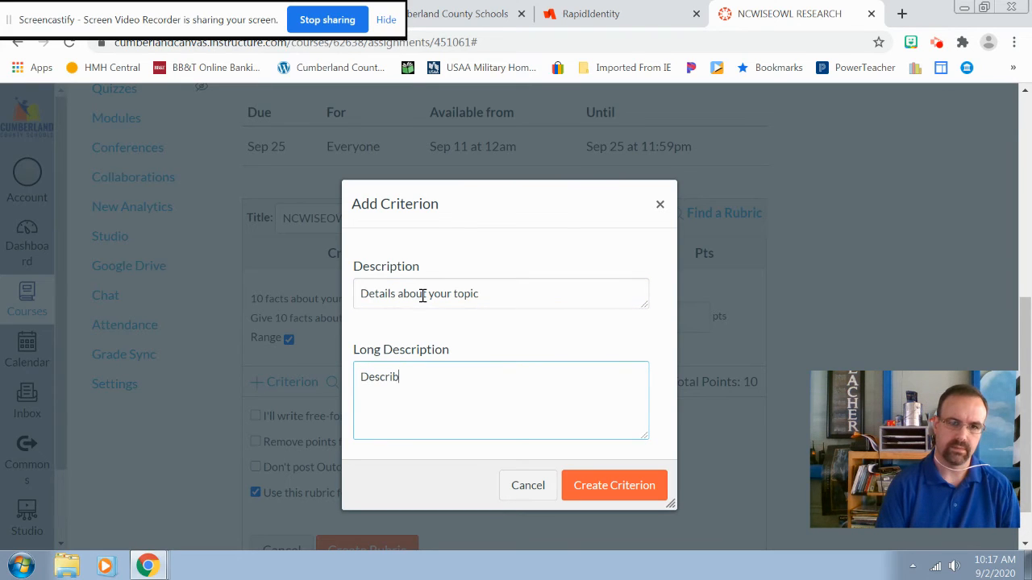
text(scribe your 10 facts with)
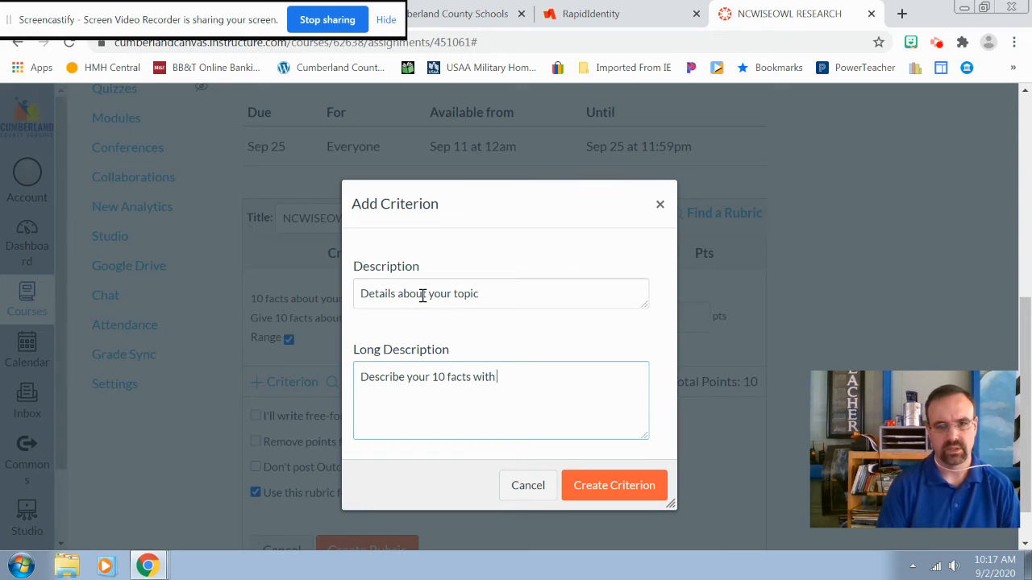
text(at leas)
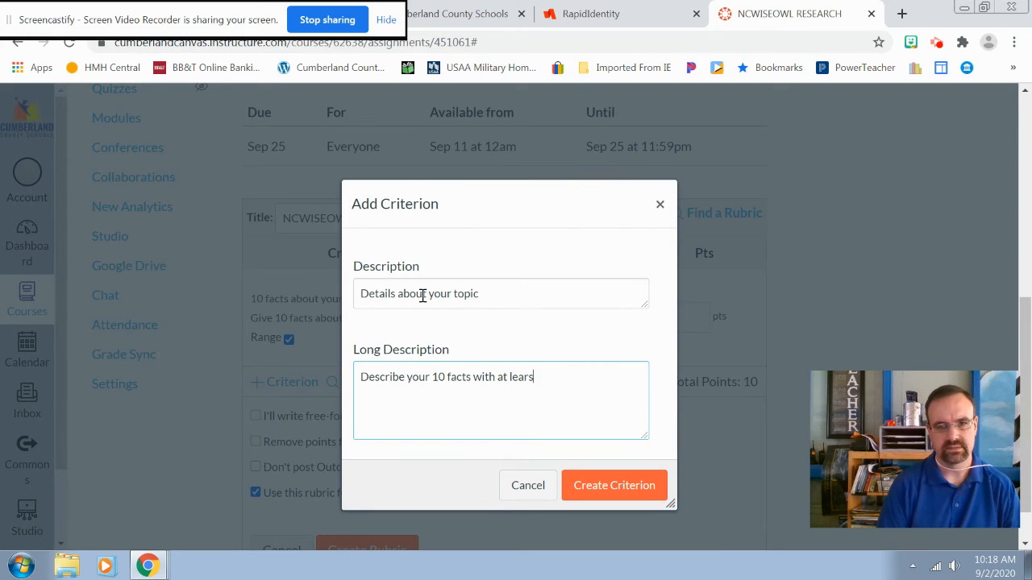
text(t )
text(2 setn)
text(ences )
text(a pe)
key(BackSpace)
key(BackSpace)
text(iece)
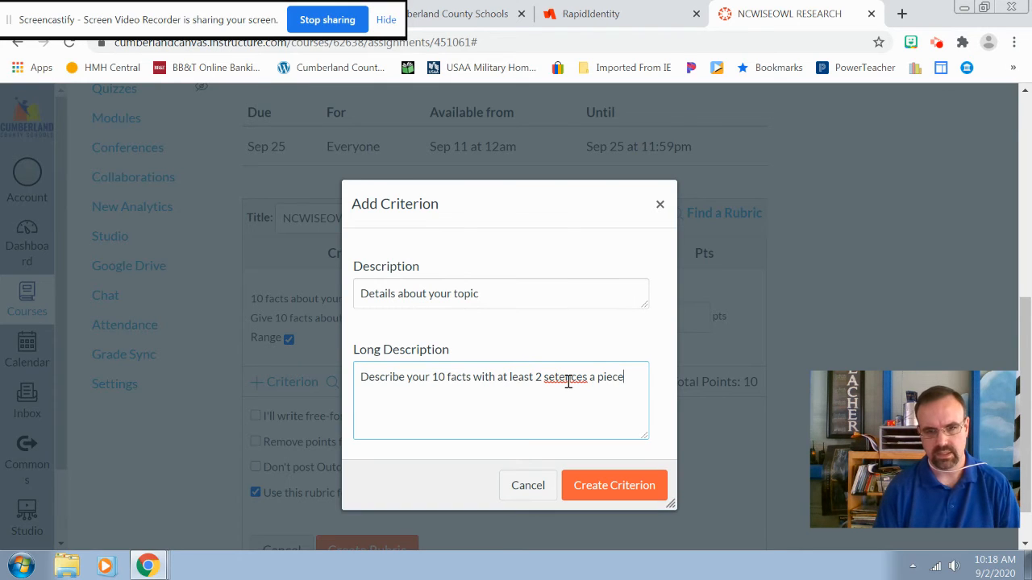
right_click(567, 379)
click(618, 208)
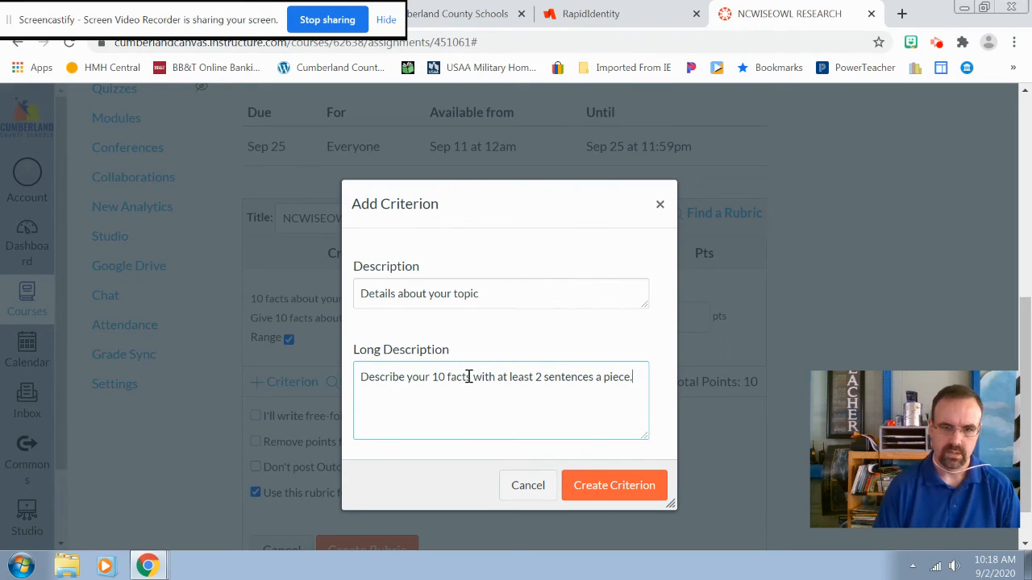
click(600, 498)
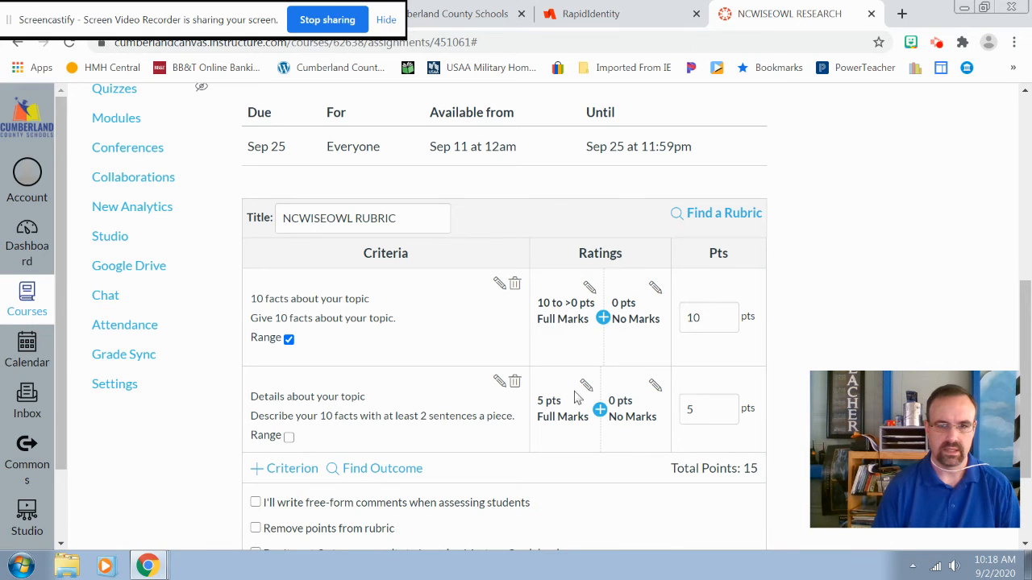
Step: Enable Range for the "Details about your topic" criterion and set its Full Marks rating's upper score to 80 points
click(287, 440)
click(288, 439)
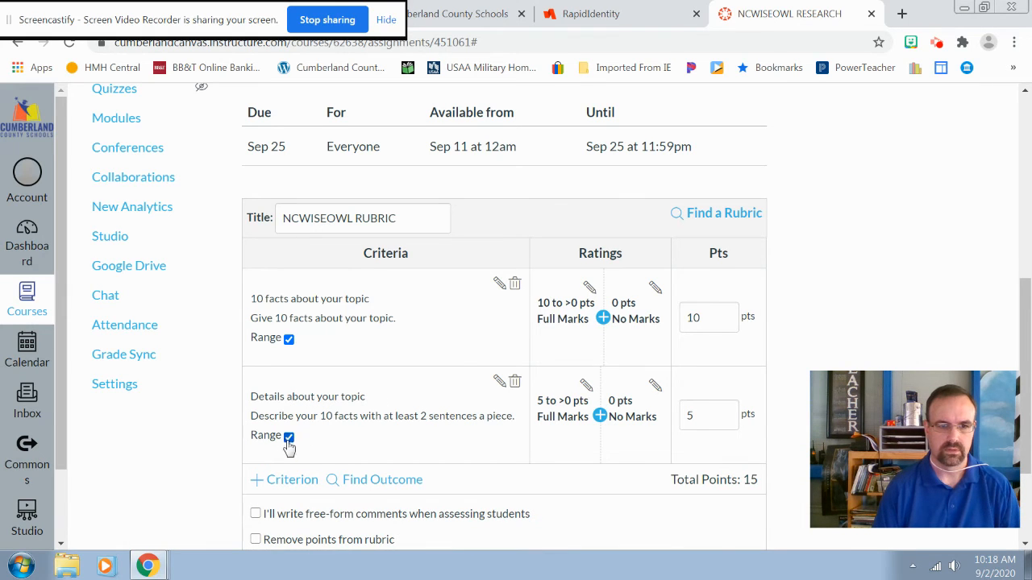
click(586, 388)
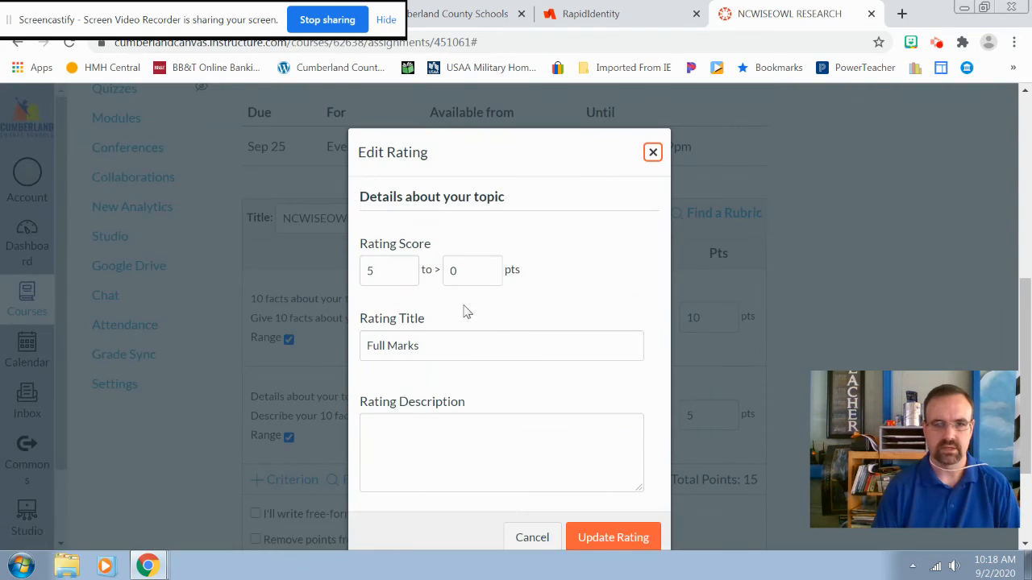
click(391, 269)
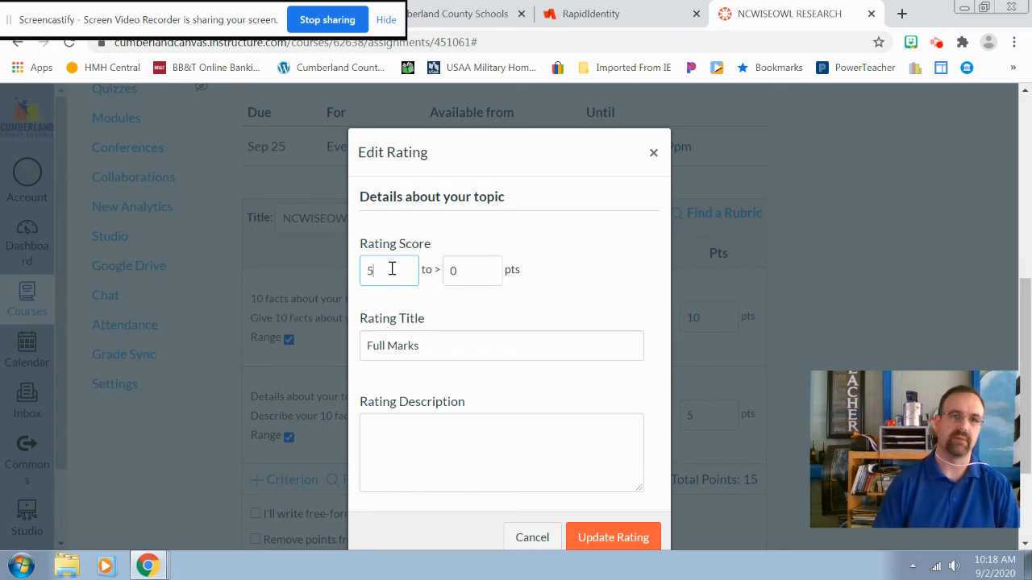
key(BackSpace)
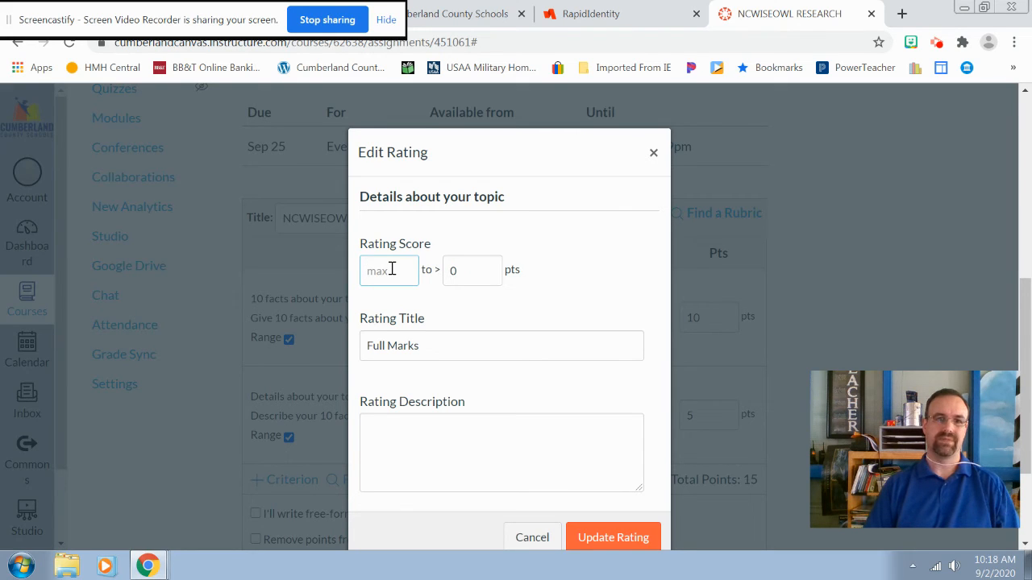
text(50)
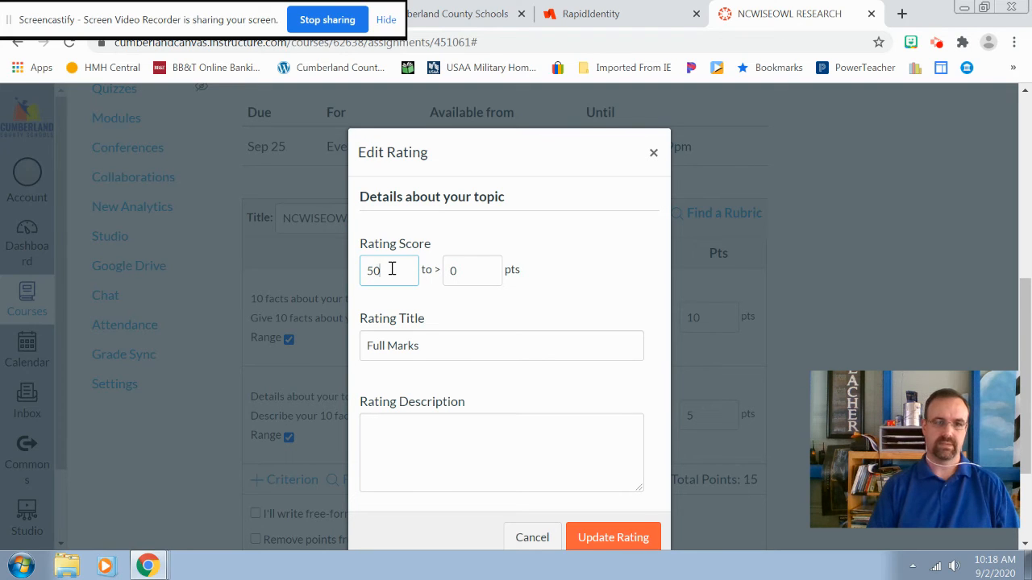
key(BackSpace)
text(8)
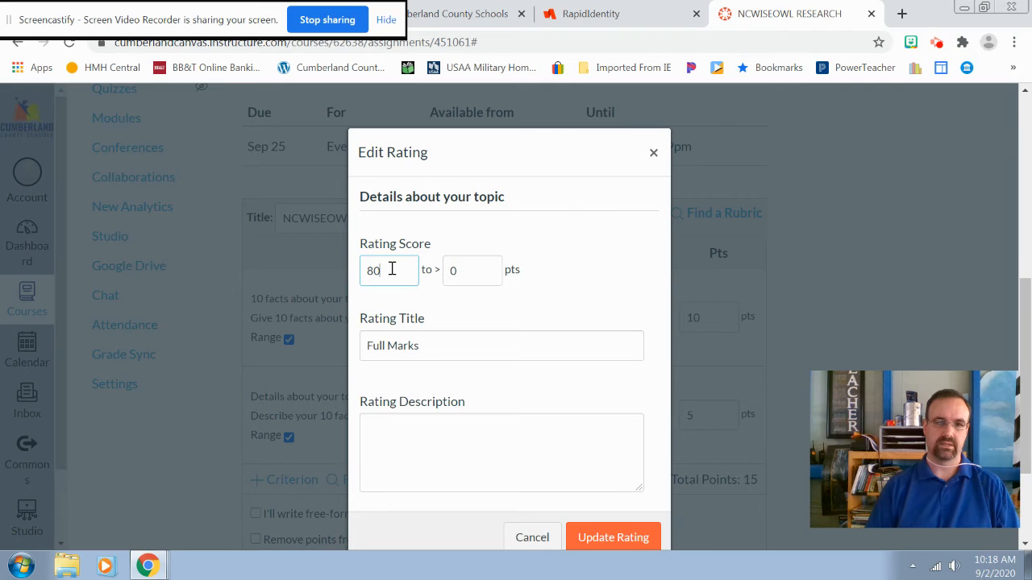
Step: Add the rating description "Please describe all of your facts in detail." and update the rating
click(415, 431)
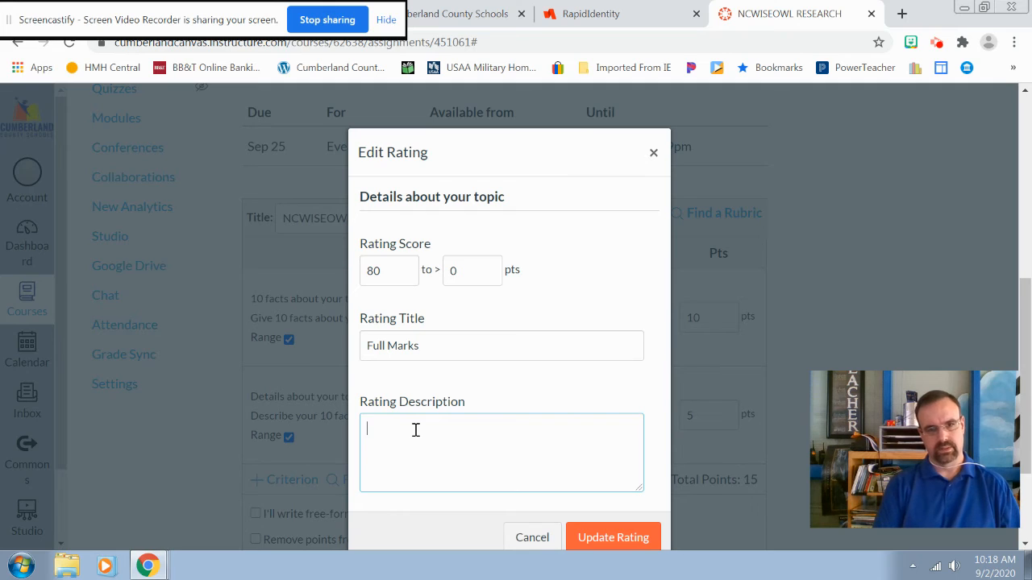
text(Please)
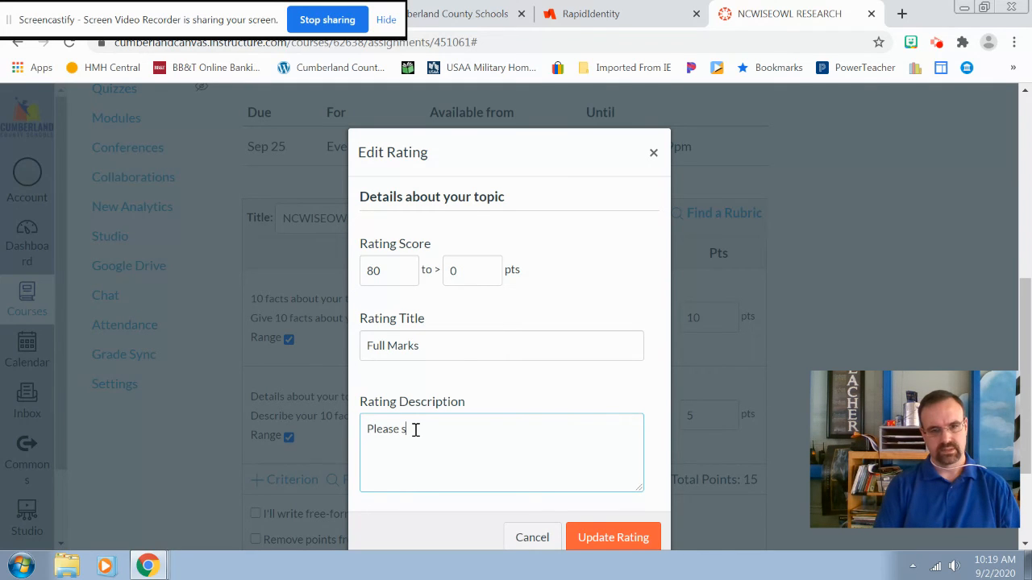
text( descrive)
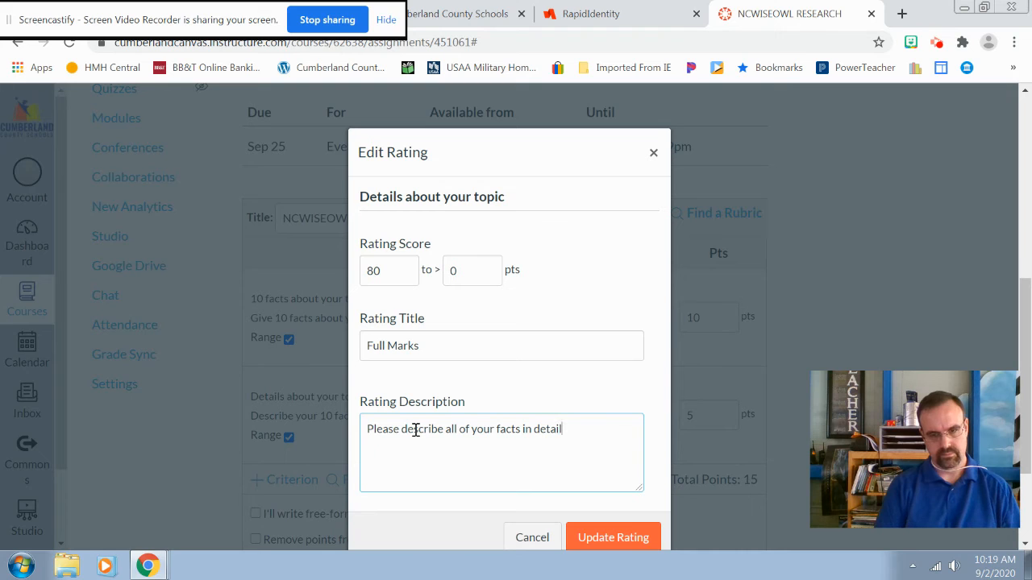
scroll(483, 433, down, 1)
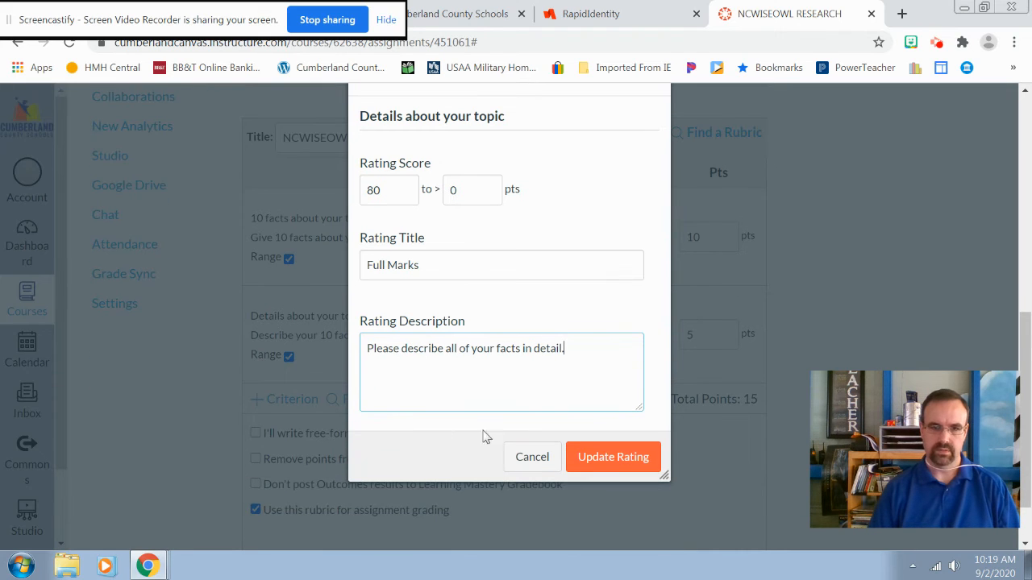
click(600, 457)
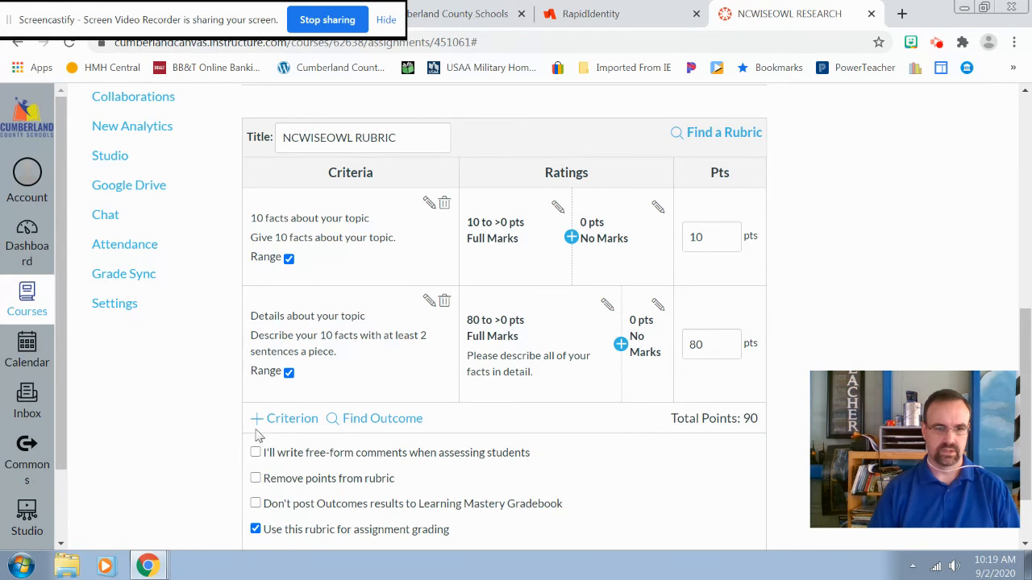
Step: Create a new criterion described as "Spelling is accurate." with the long description "All spelling is correct."
click(287, 420)
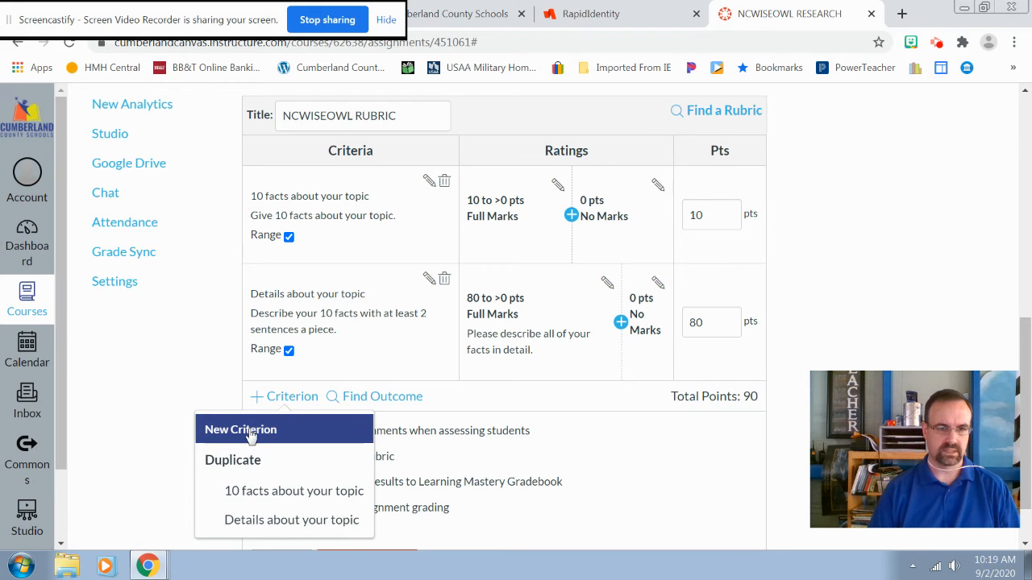
click(251, 433)
click(381, 292)
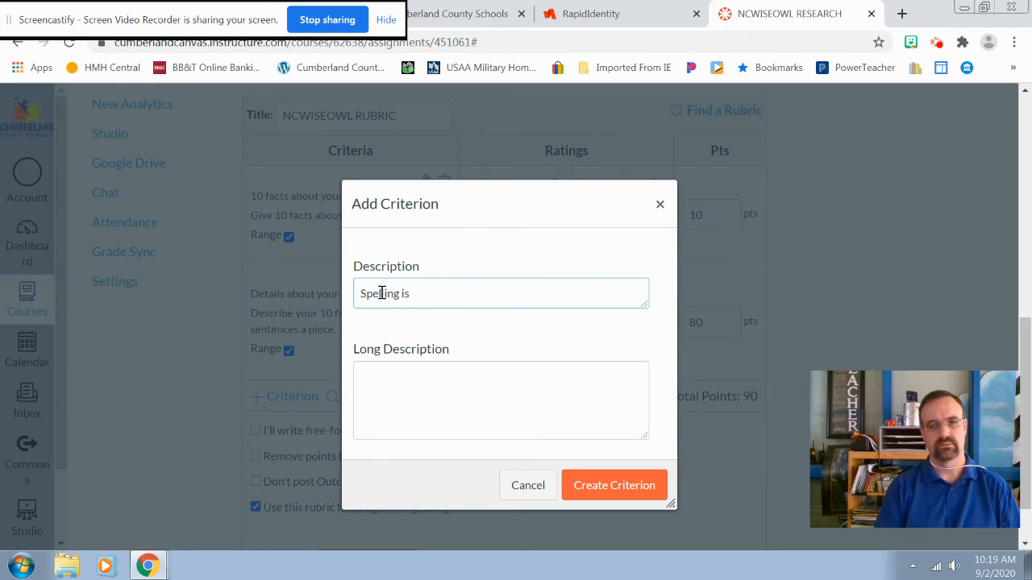
text(accurate.)
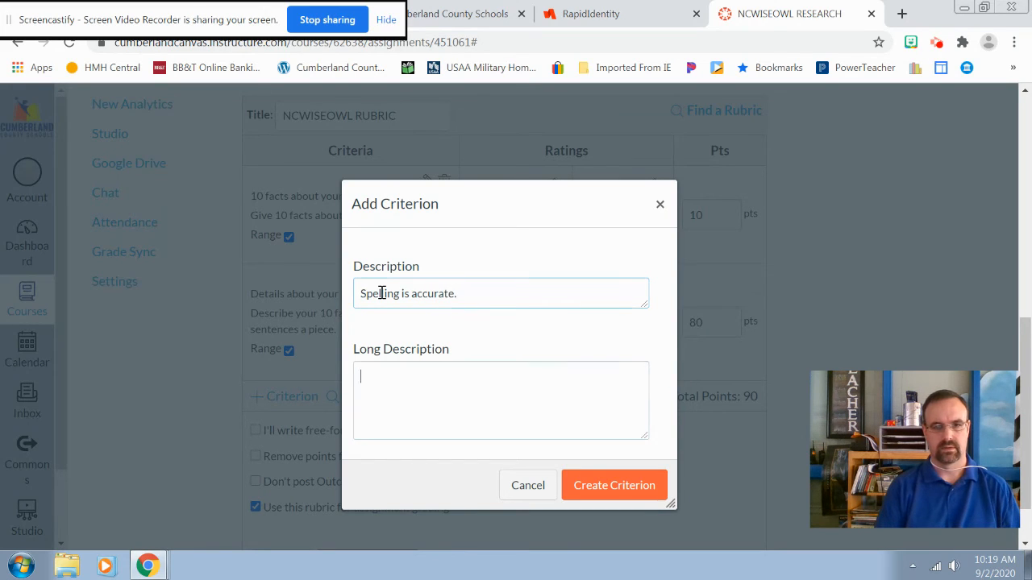
key(Tab)
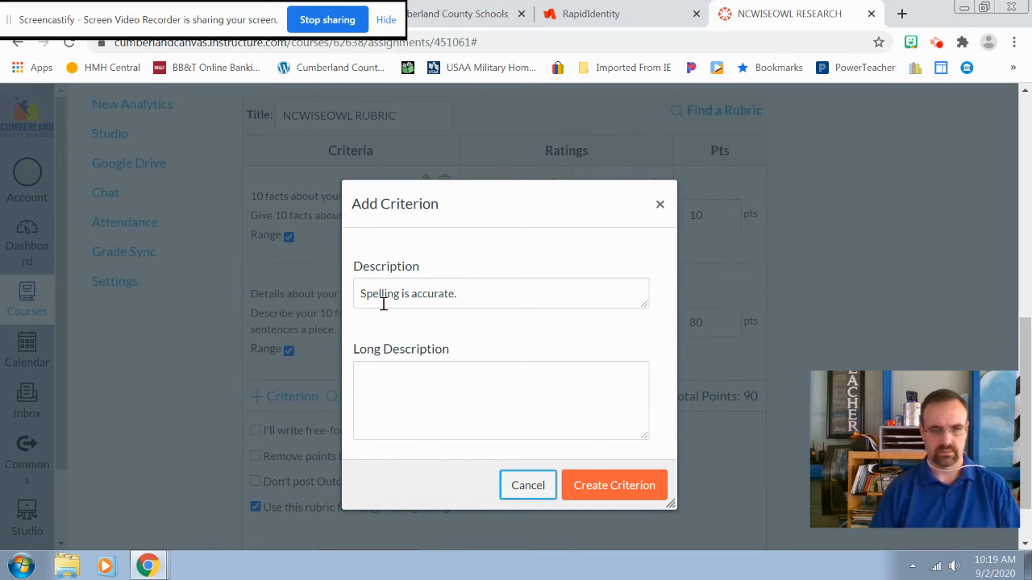
click(412, 380)
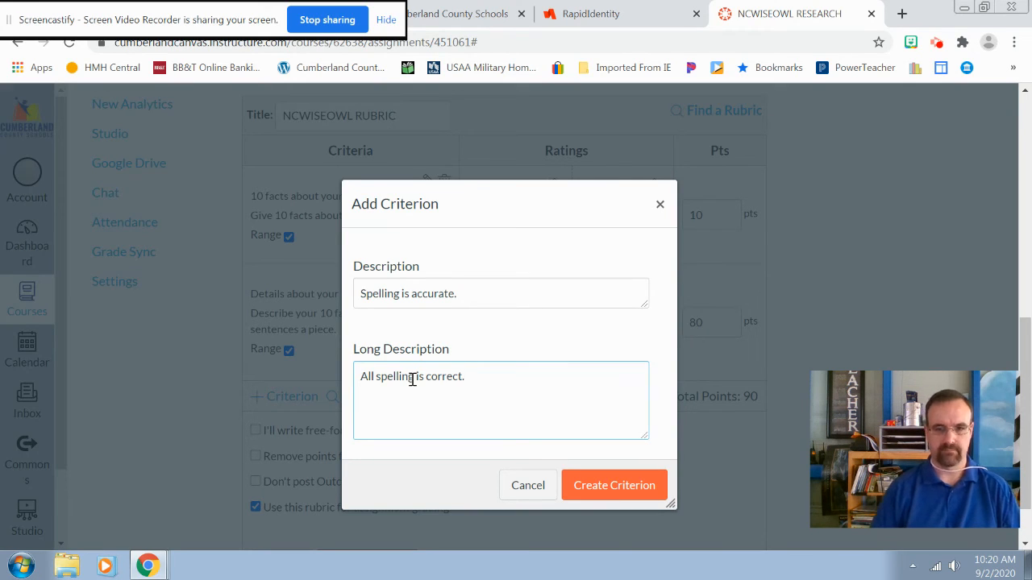
click(589, 486)
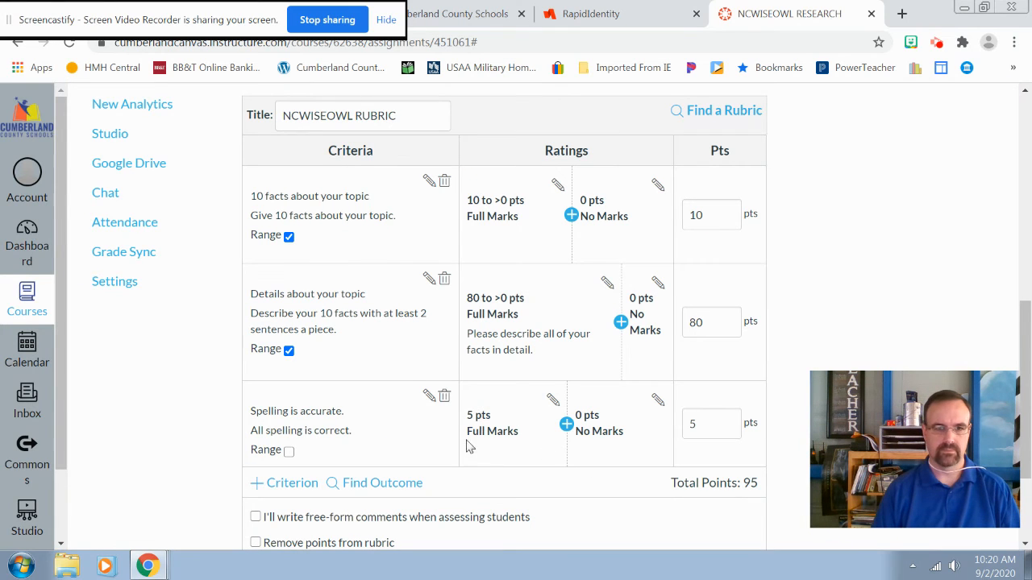
Step: Set the spelling criterion's Full Marks rating score to 10 points and update the rating
click(552, 401)
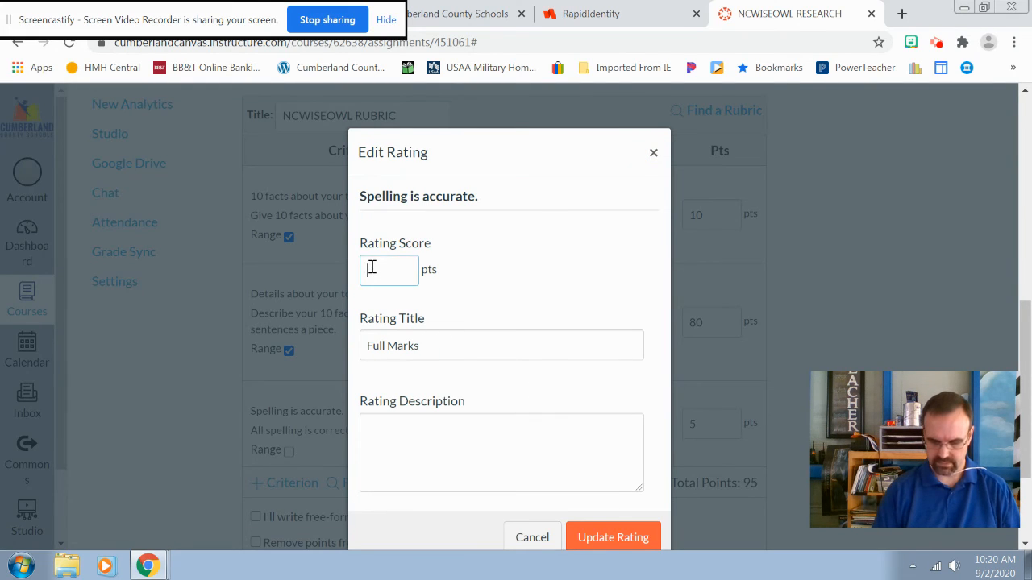
text(10)
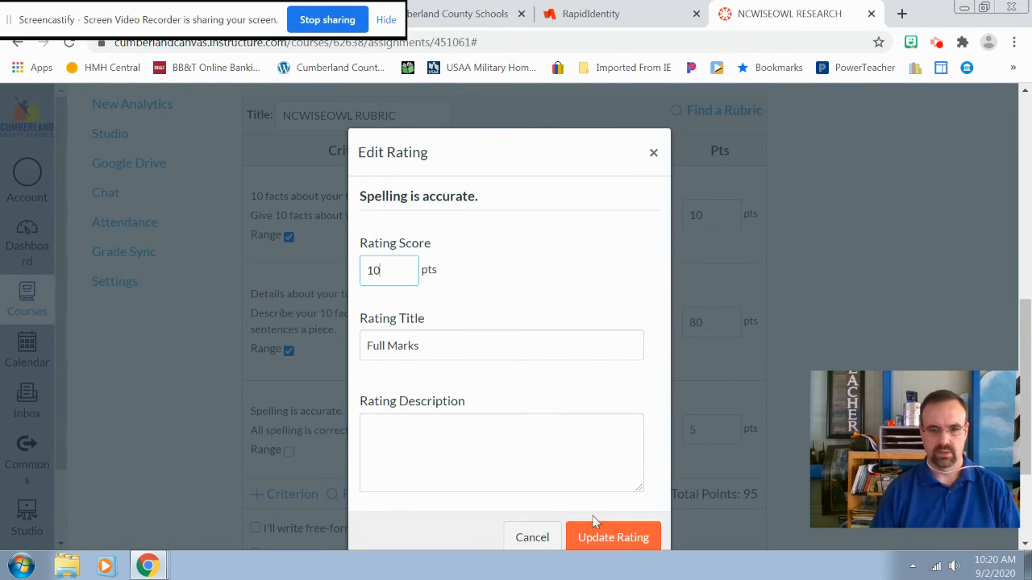
click(615, 536)
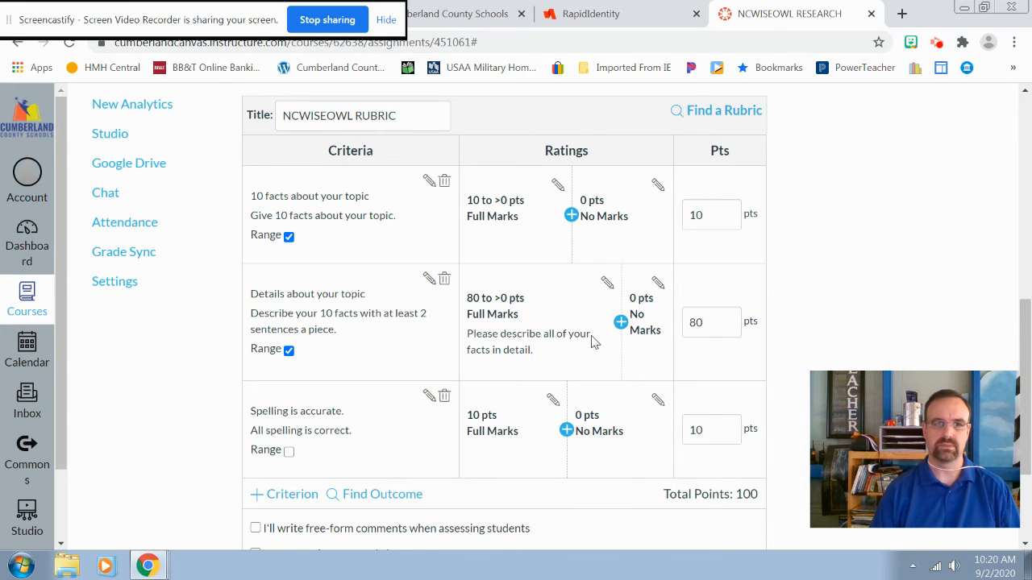
Step: Create the NCWISEOWL RUBRIC on the assignment and review its finished criteria table
scroll(592, 343, down, 2)
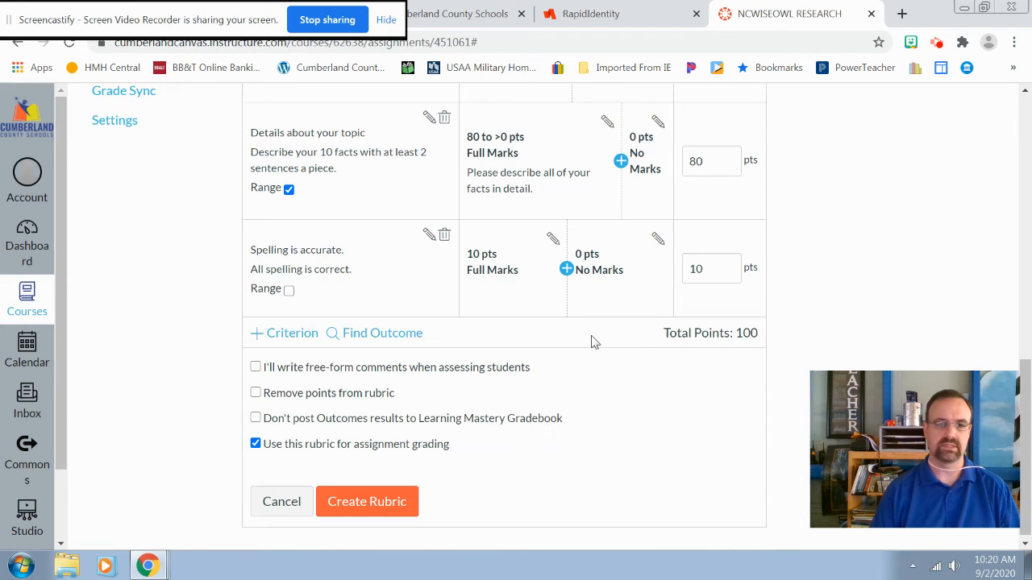
click(397, 501)
scroll(471, 470, up, 1)
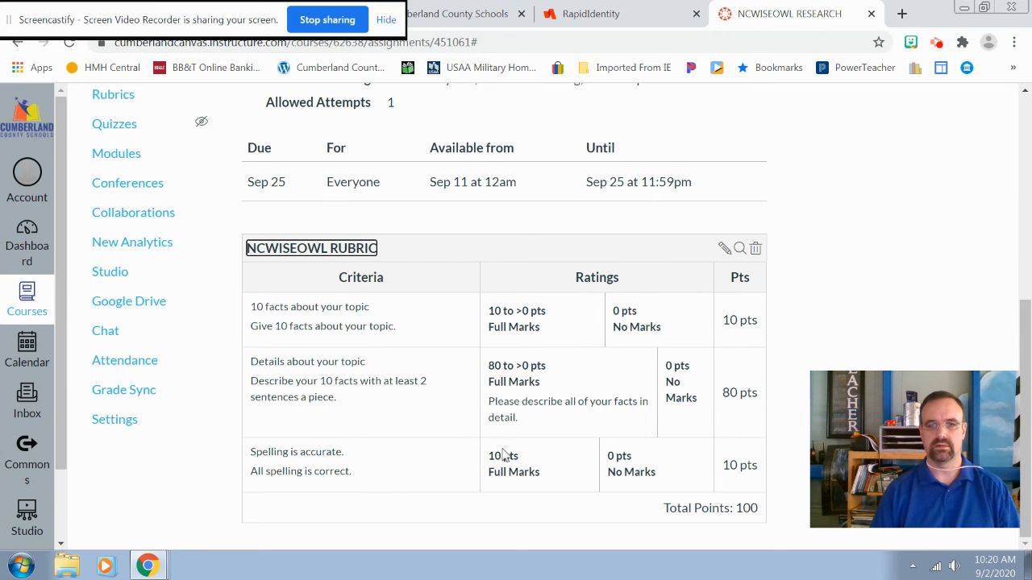
scroll(504, 455, down, 1)
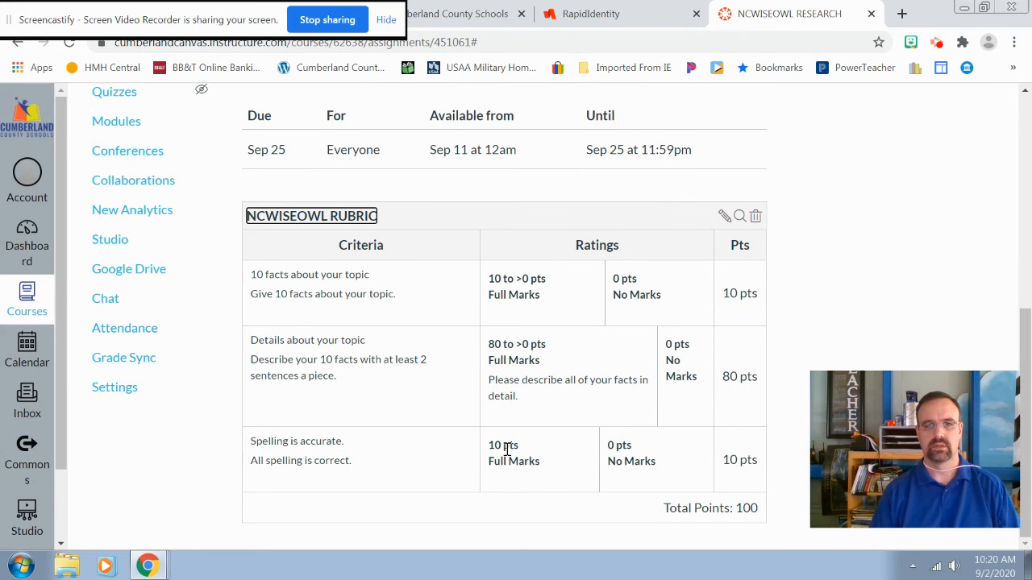
Step: Reopen the NCWISEOWL RUBRIC for editing, check its criteria and grading options, and update it without changes
scroll(506, 450, up, 10)
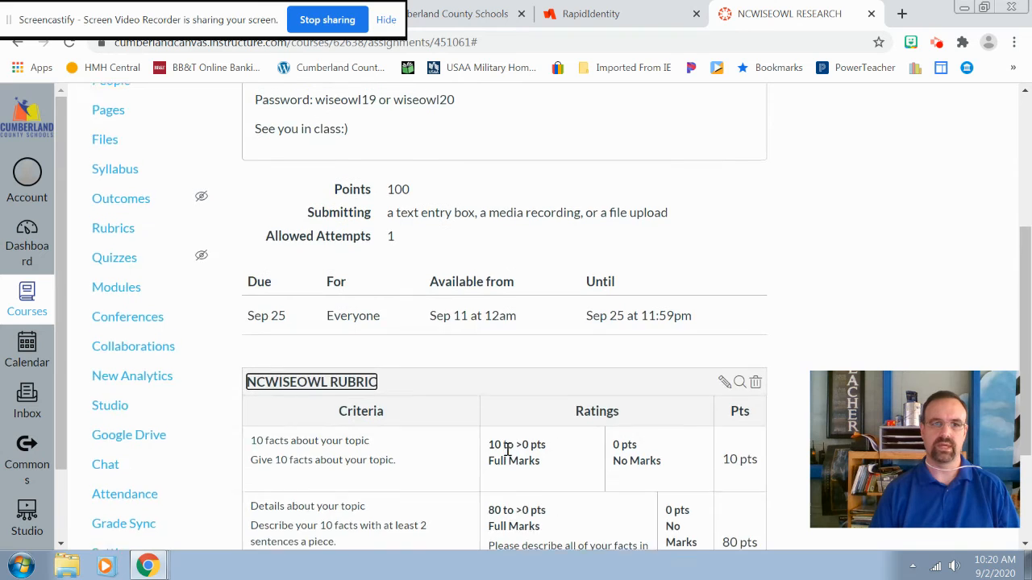
scroll(506, 450, down, 10)
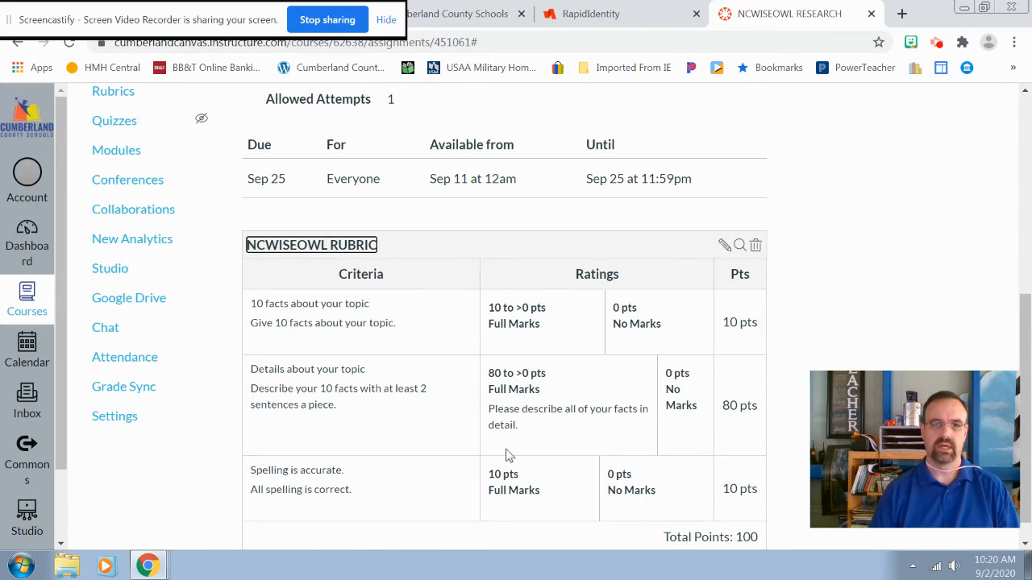
scroll(579, 361, down, 1)
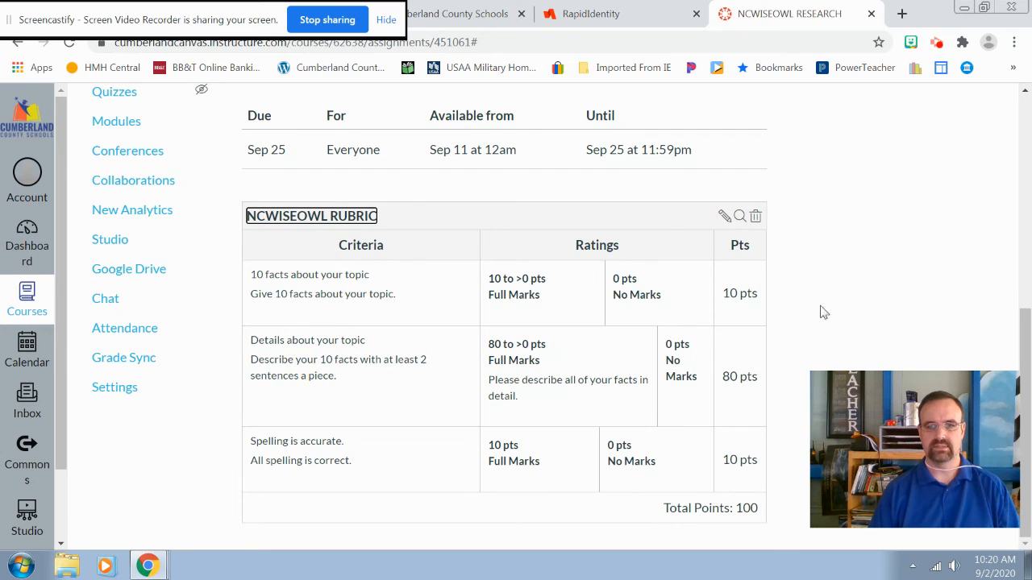
click(725, 217)
scroll(610, 454, down, 3)
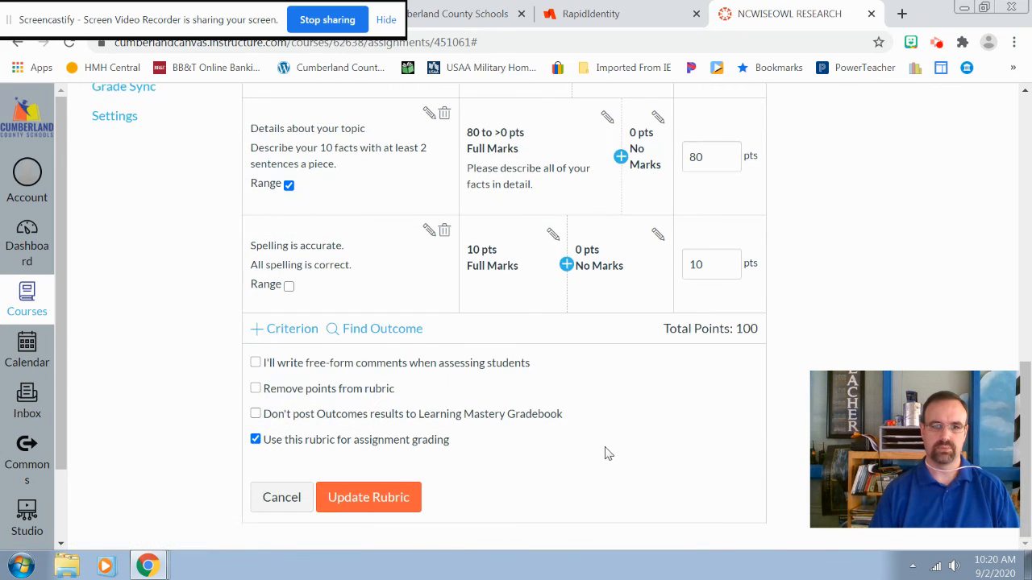
scroll(608, 453, up, 8)
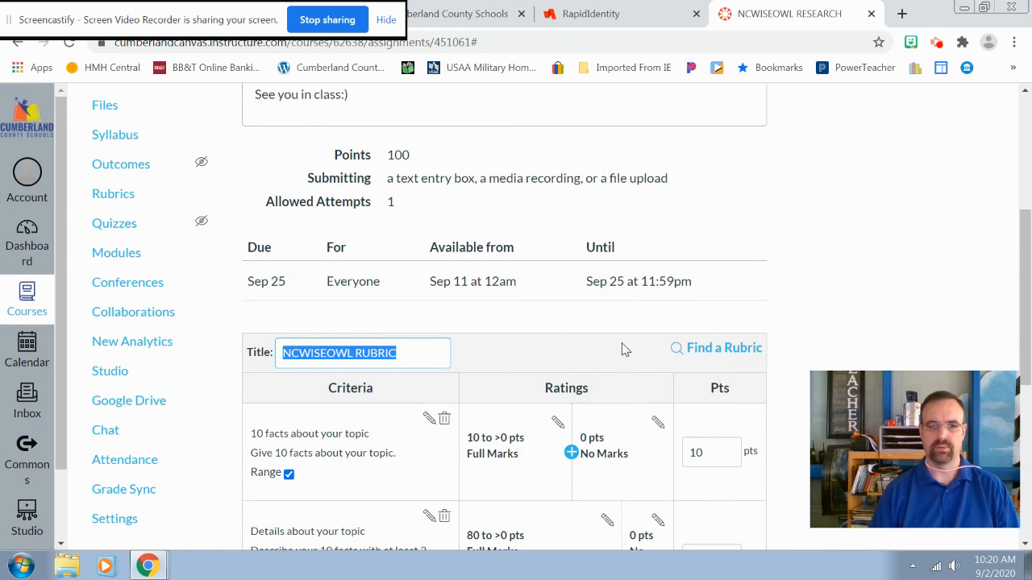
scroll(640, 334, down, 8)
click(395, 495)
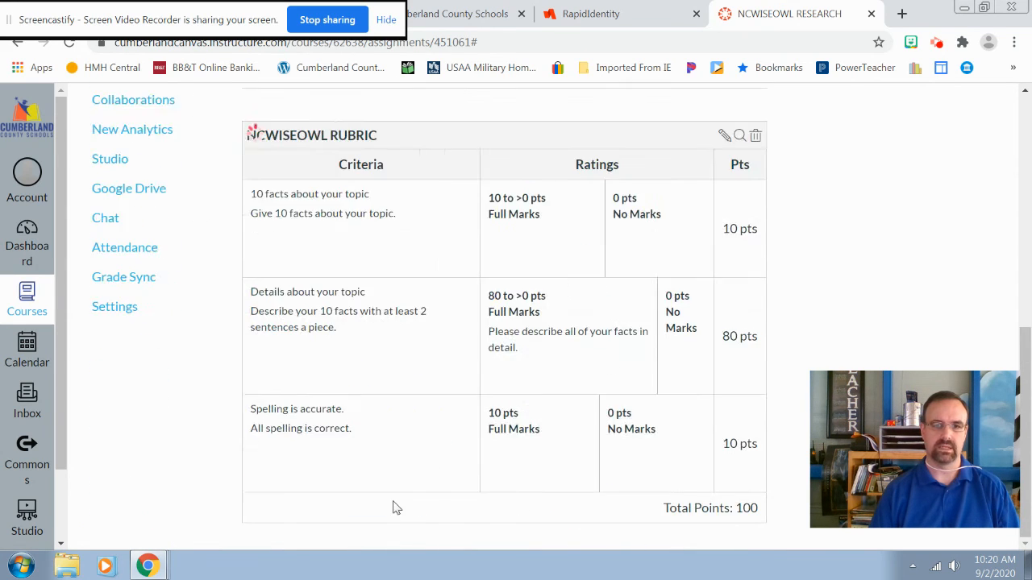
Step: Review the NCWISEOWL RESEARCH assignment's directions, points, submission types, dates and attached rubric
scroll(495, 375, up, 5)
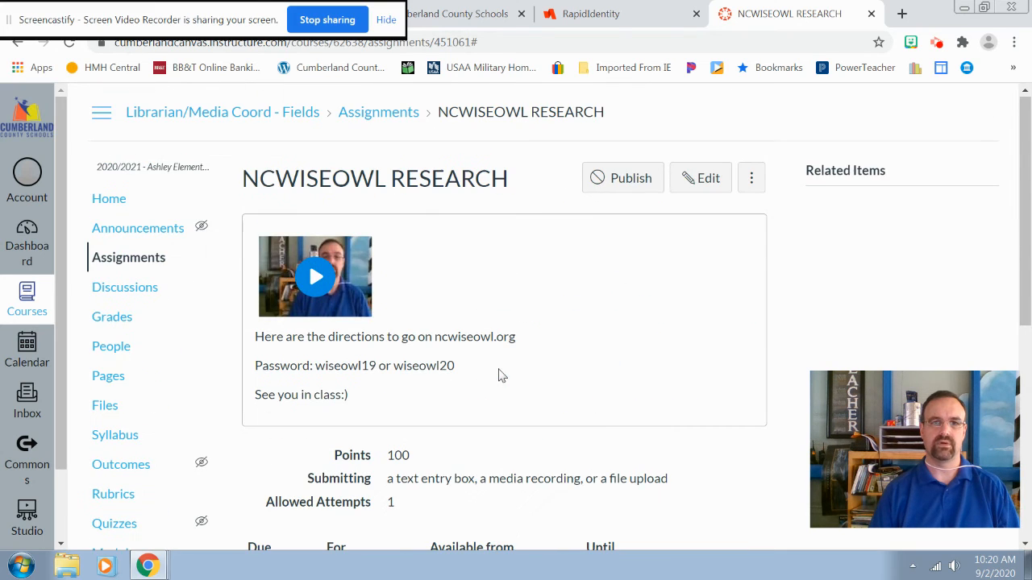
scroll(498, 375, down, 2)
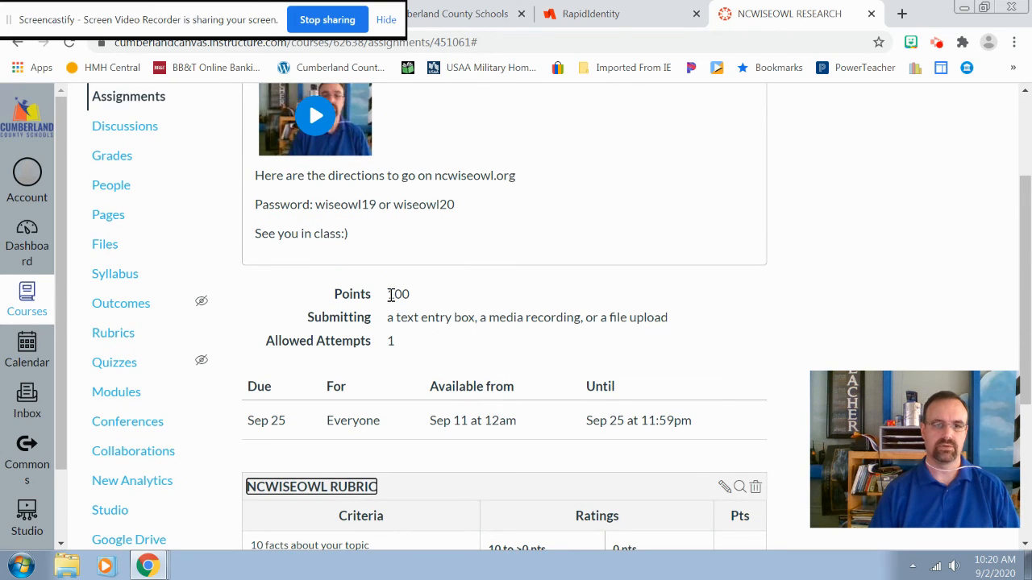
scroll(541, 428, down, 3)
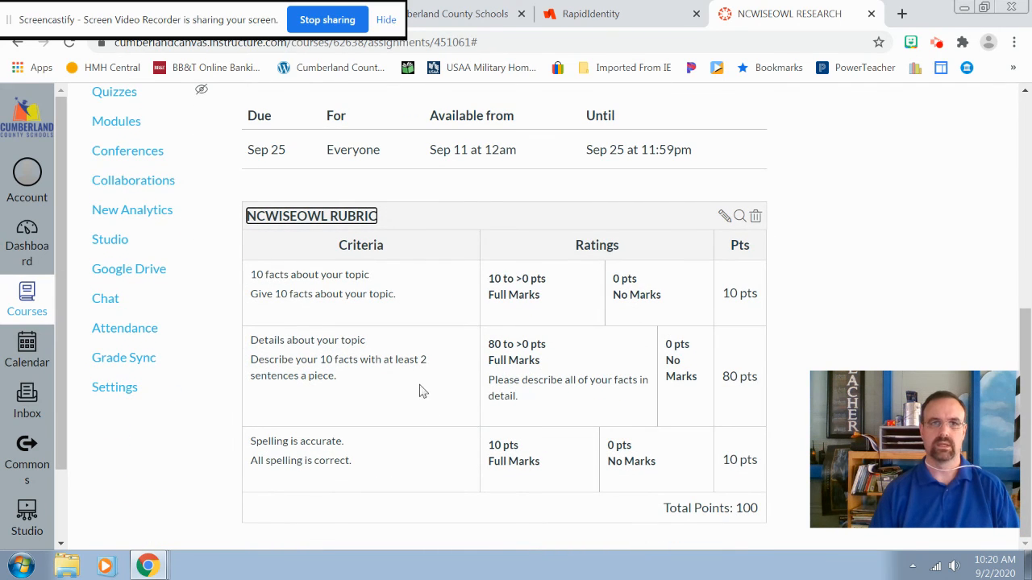
scroll(422, 387, up, 5)
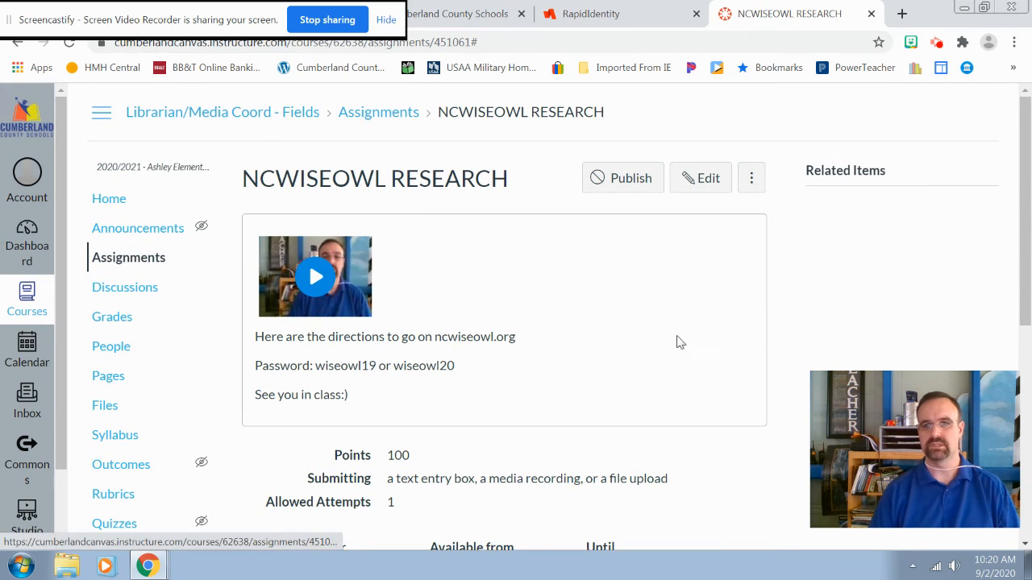
scroll(632, 456, down, 5)
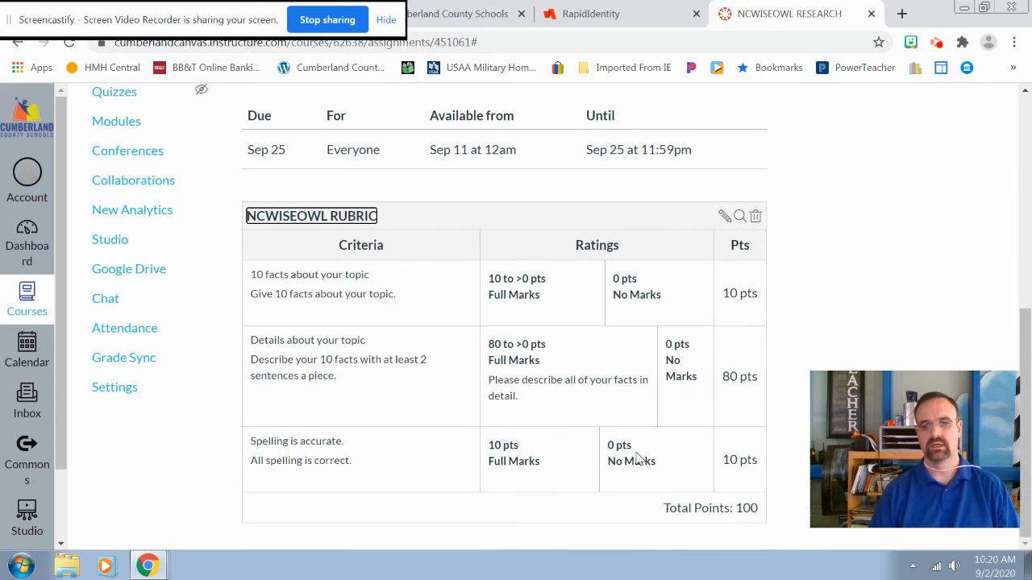
scroll(637, 458, up, 5)
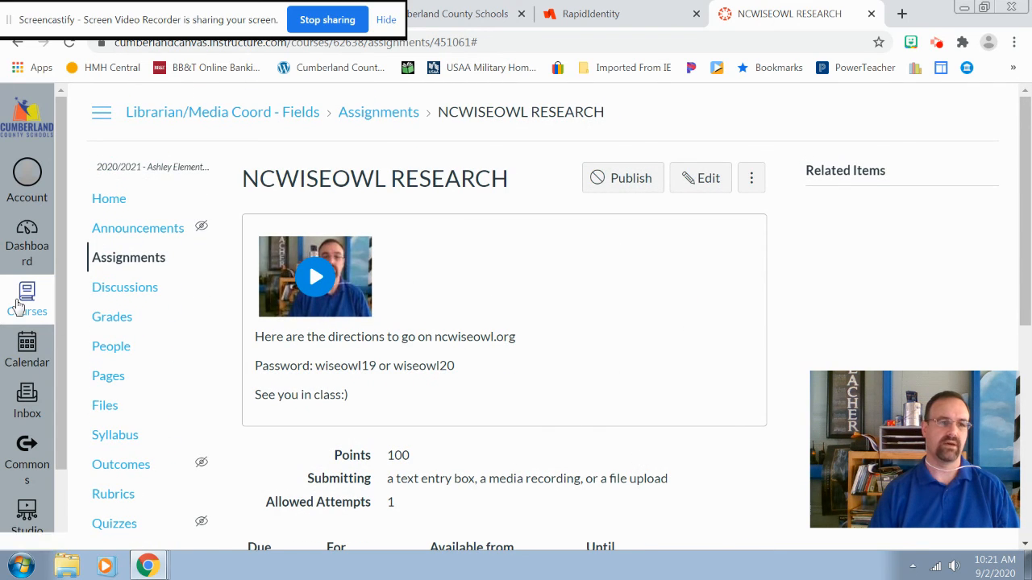
Step: View the course's assignments list, check the NCWISEOWL RESEARCH assignment from it, and return to the list
click(385, 116)
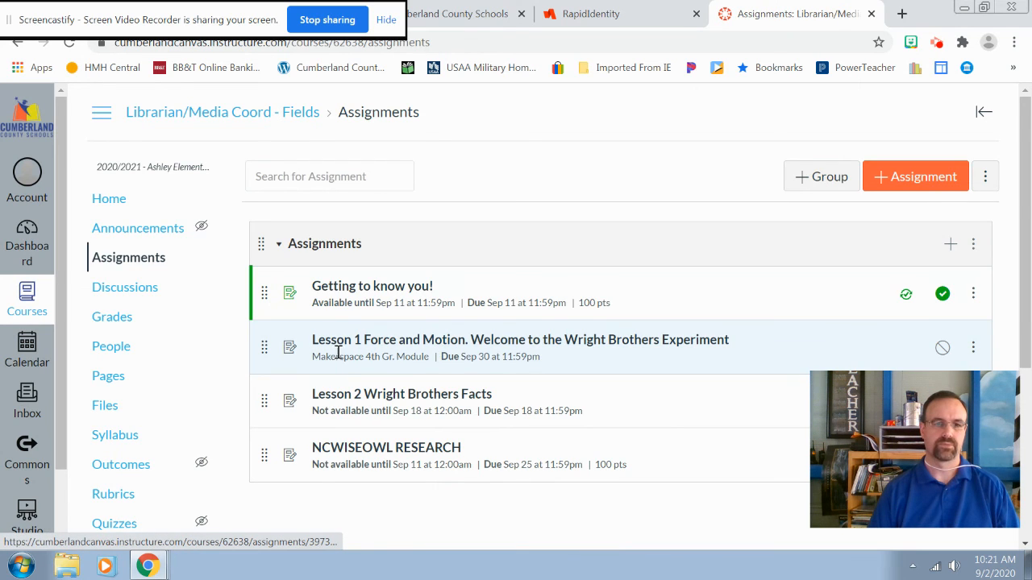
click(399, 455)
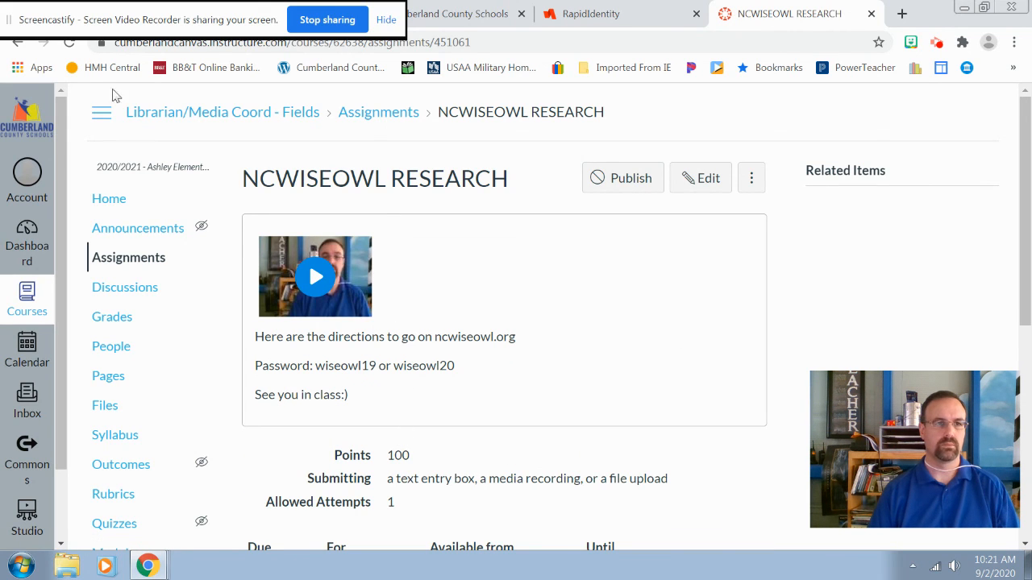
click(18, 44)
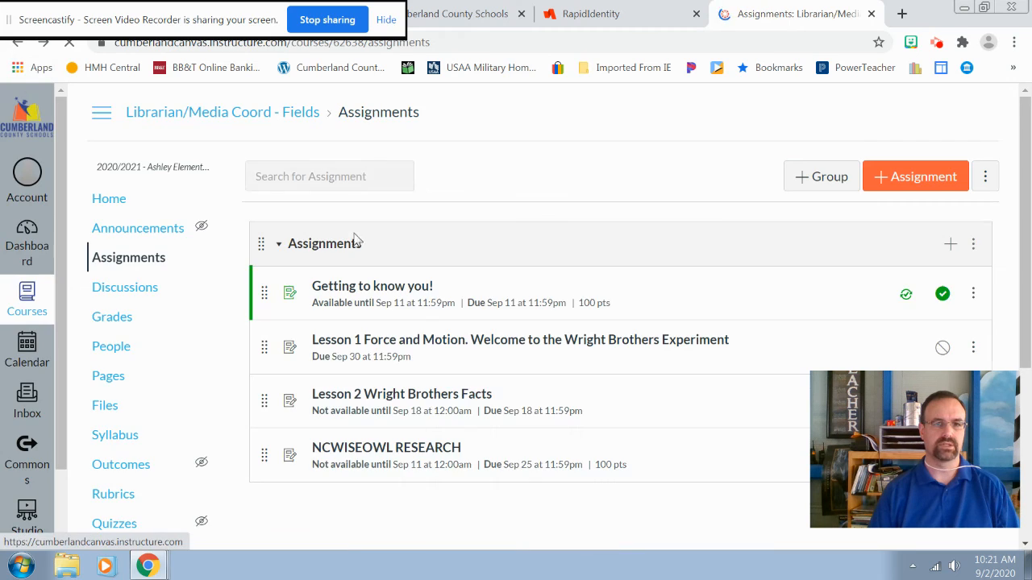
Step: Go to the course home page and enter Student View
click(294, 121)
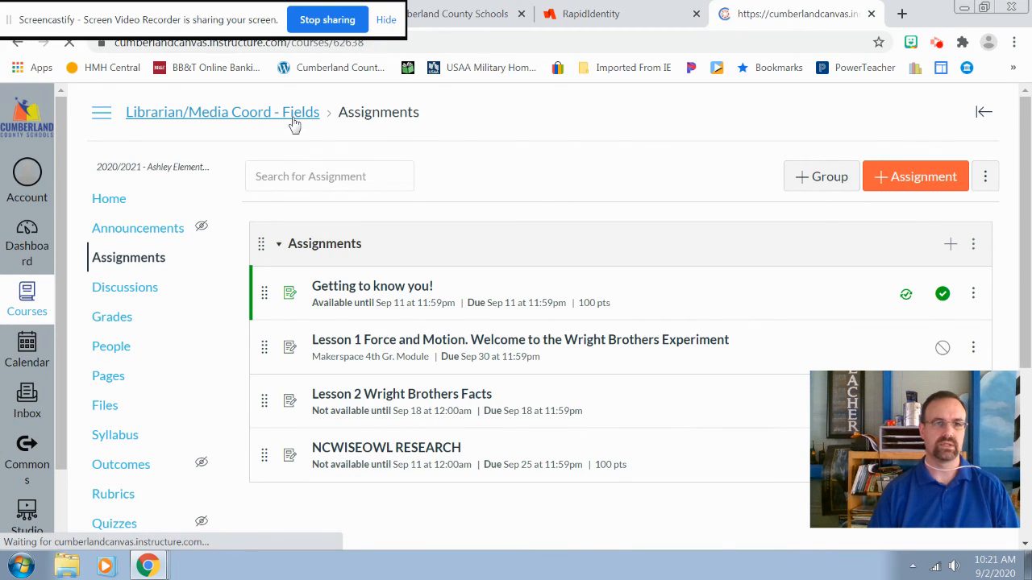
scroll(622, 274, down, 3)
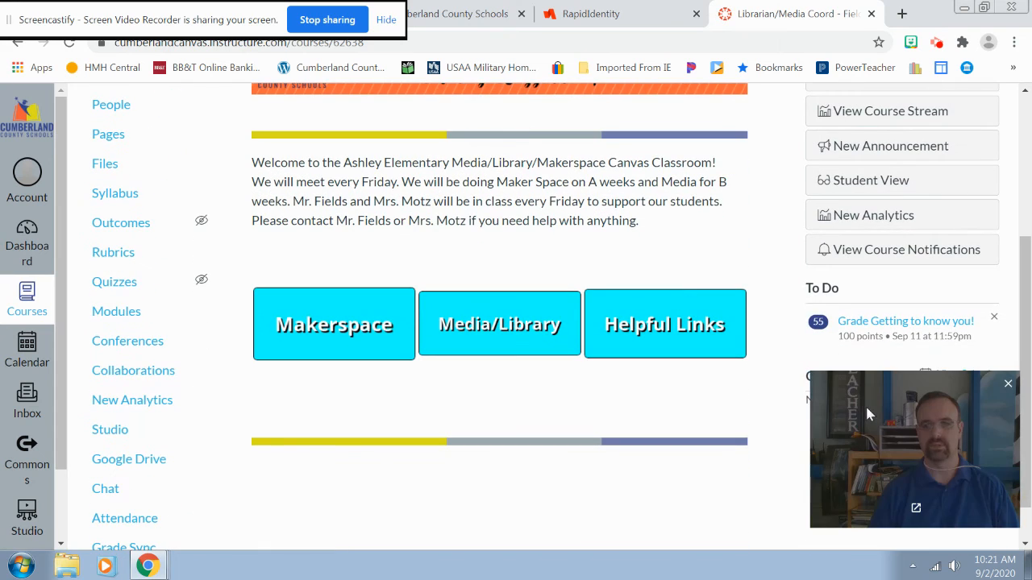
drag(700, 343, 48, 77)
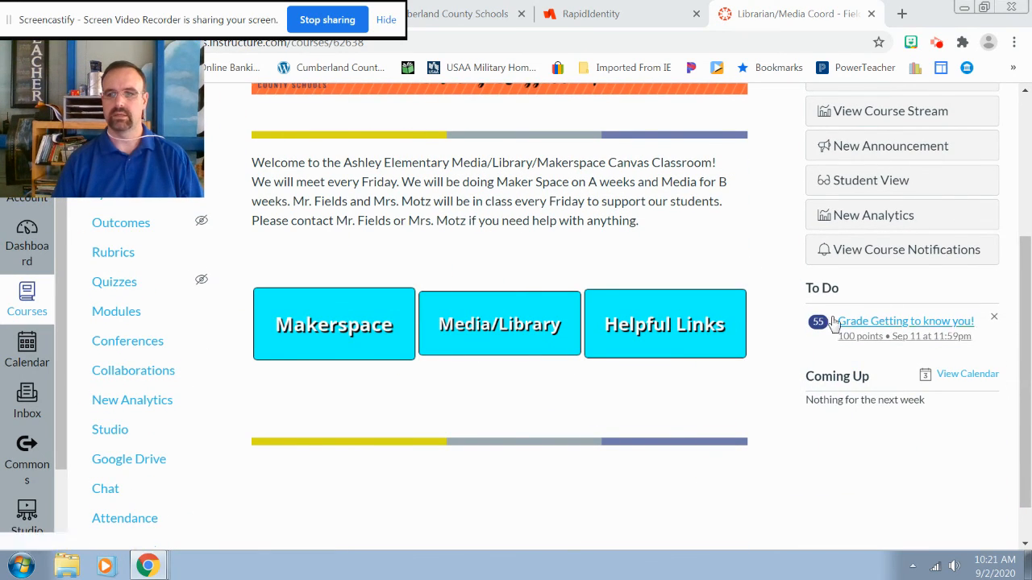
scroll(659, 367, up, 3)
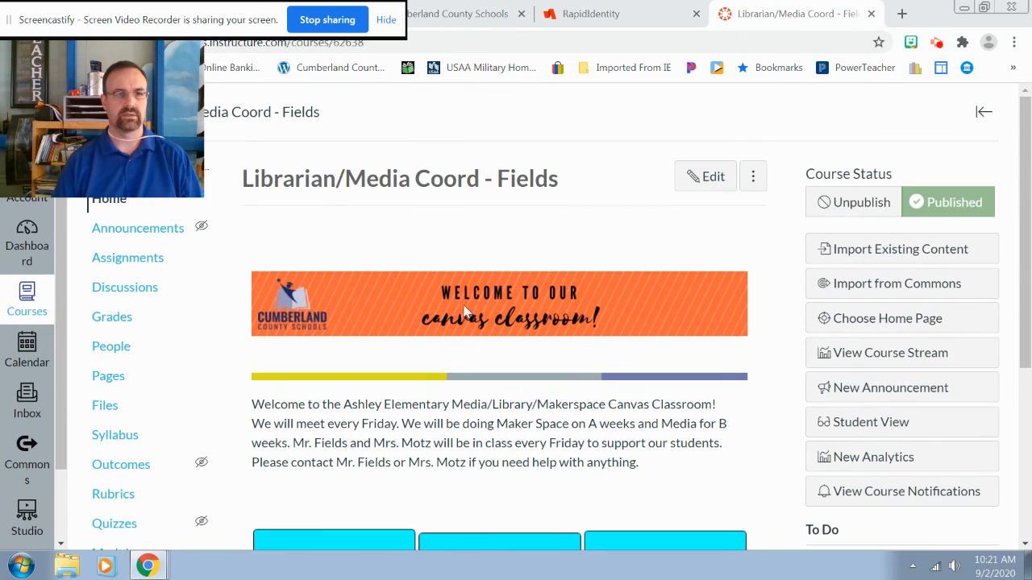
mouse_move(132, 66)
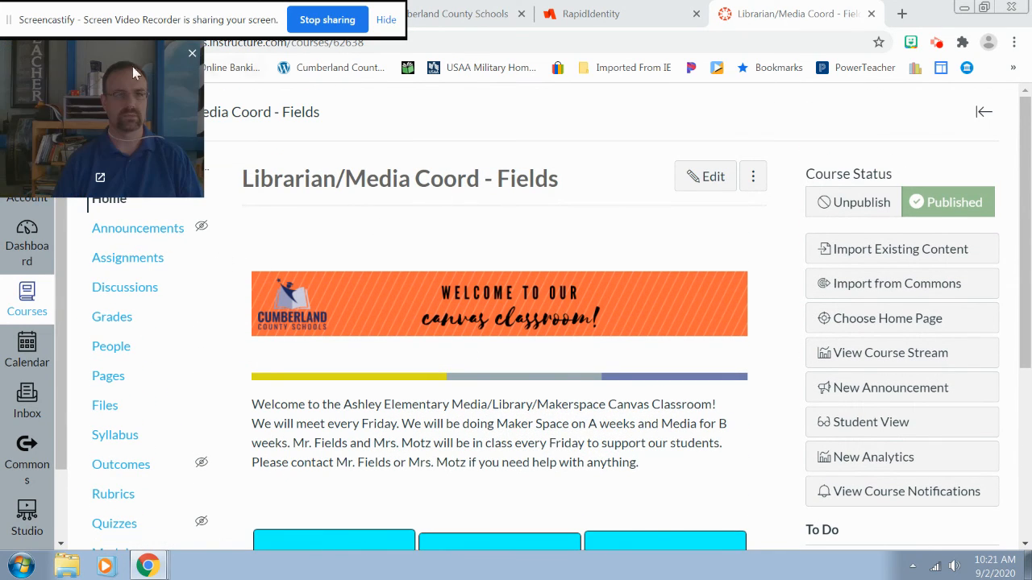
drag(139, 86, 725, 110)
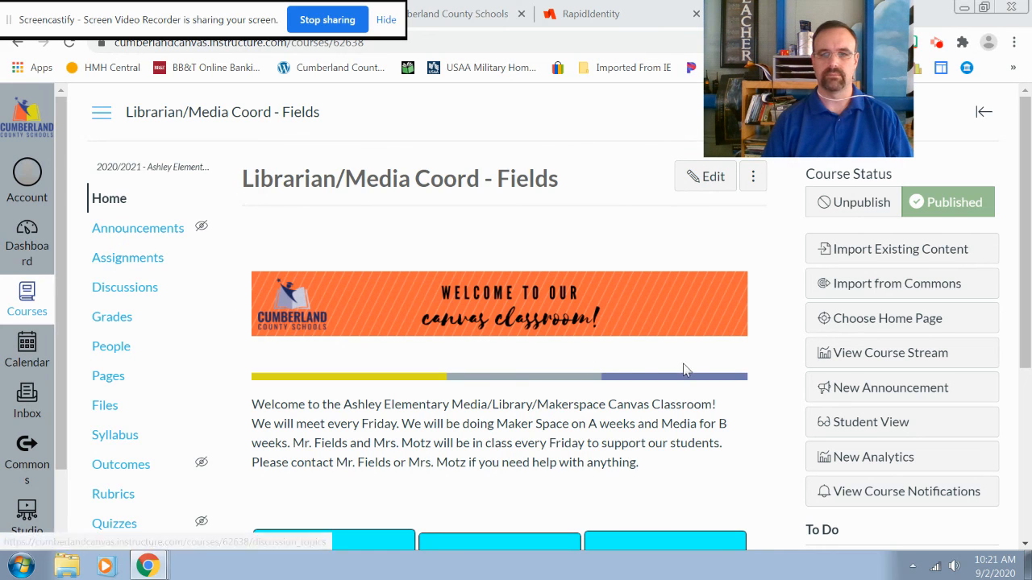
click(877, 426)
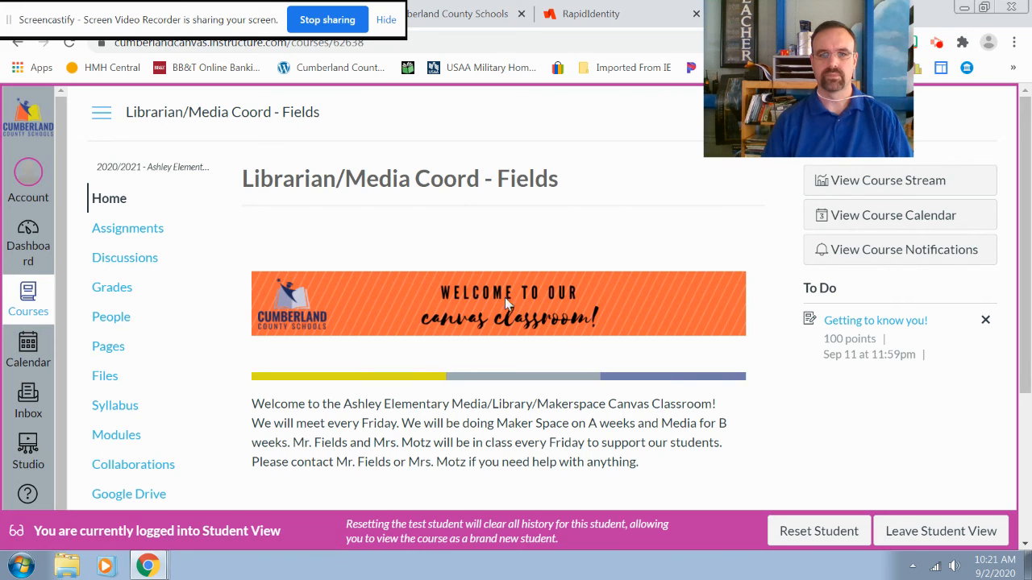
Step: View the student's assignments list and examine the details of the "Getting to know you!" assignment
click(153, 241)
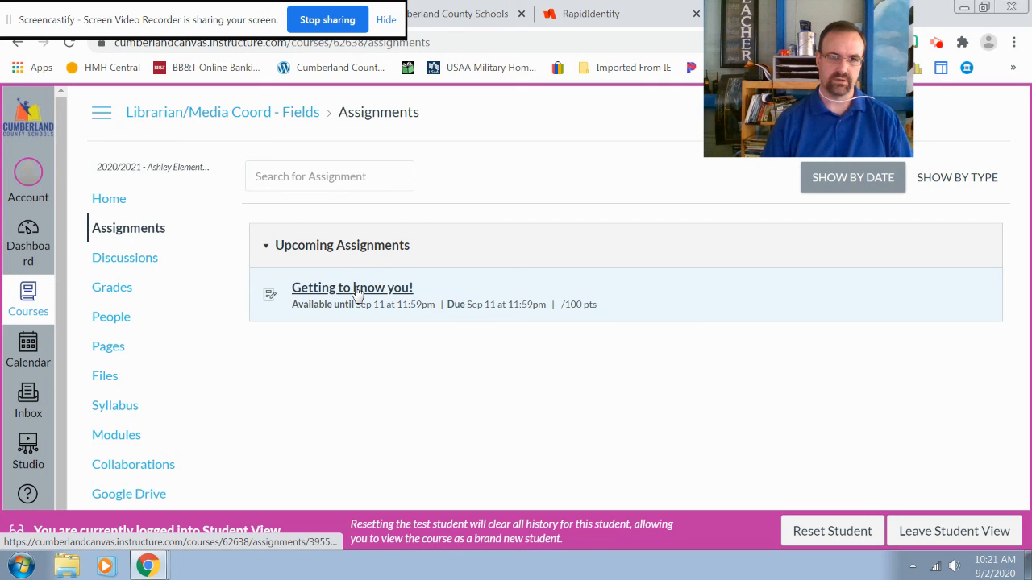
click(357, 291)
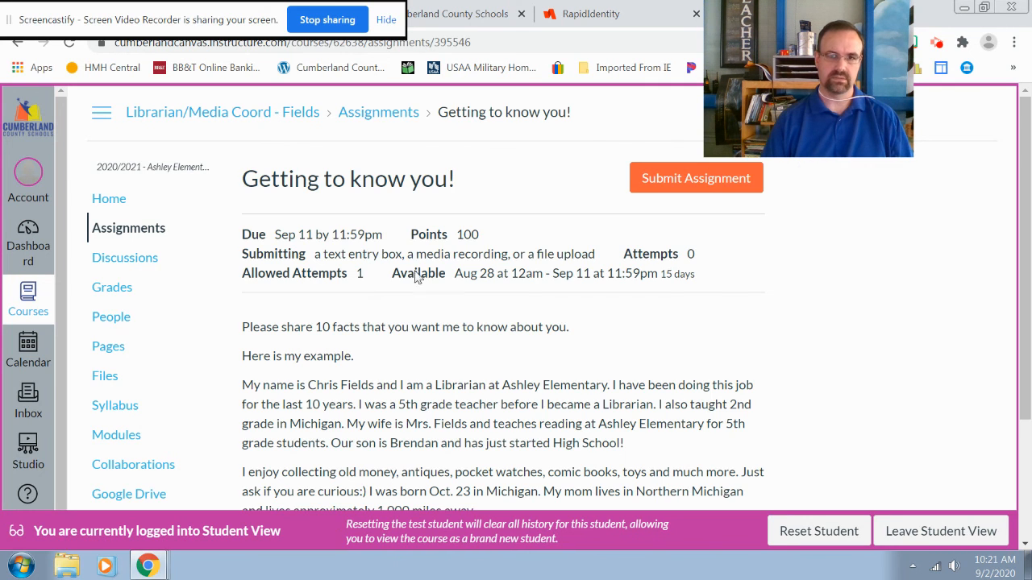
scroll(580, 424, down, 2)
scroll(581, 425, up, 2)
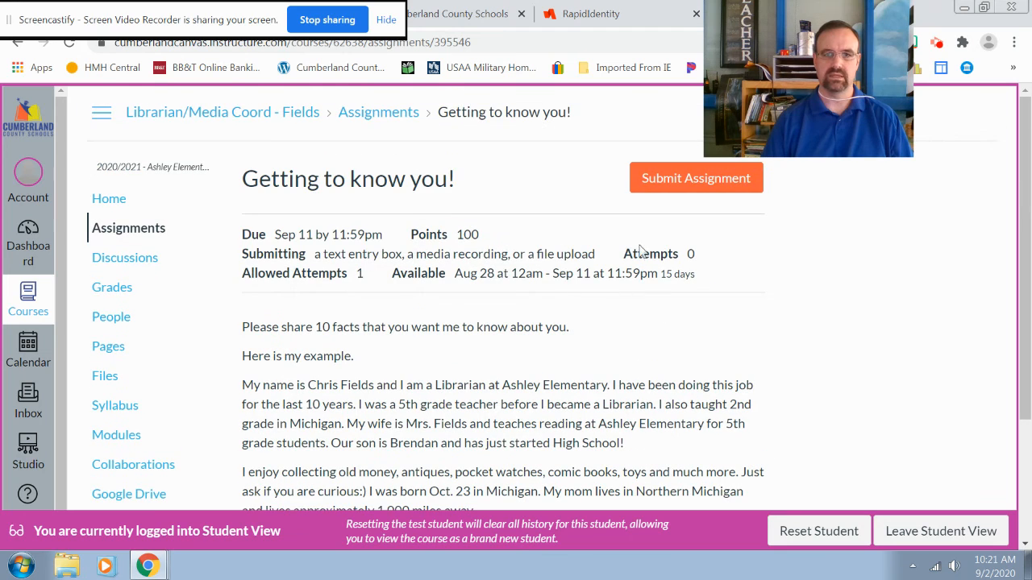
Step: Start a submission for the "Getting to know you!" assignment and choose the Text Entry submission type
click(663, 184)
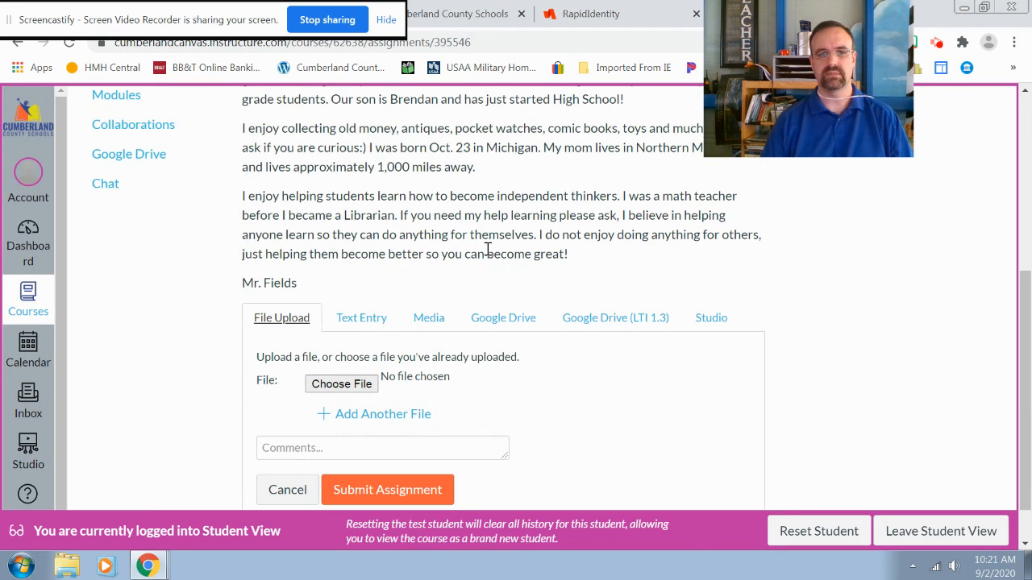
scroll(370, 247, down, 1)
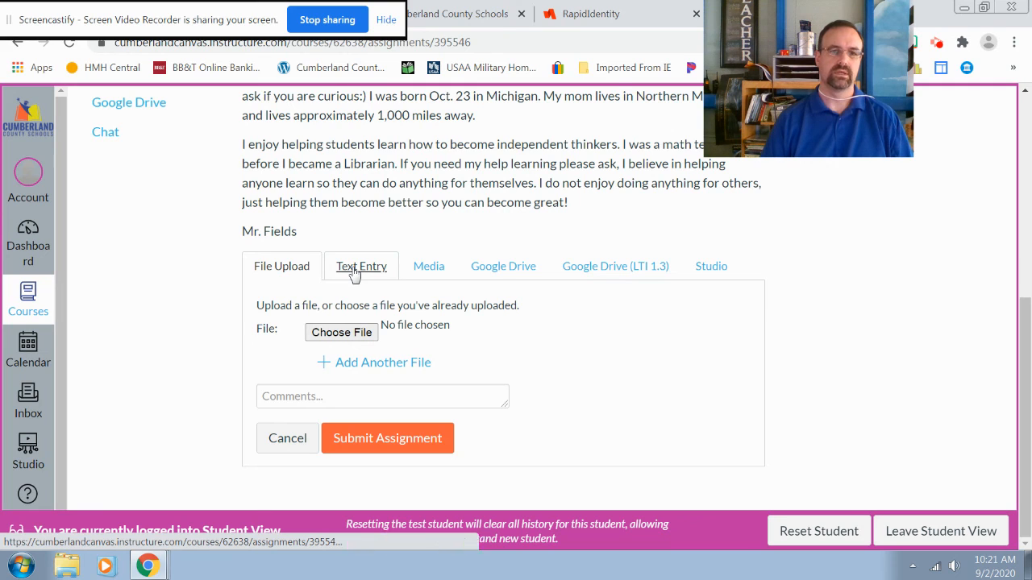
click(355, 274)
scroll(355, 274, down, 3)
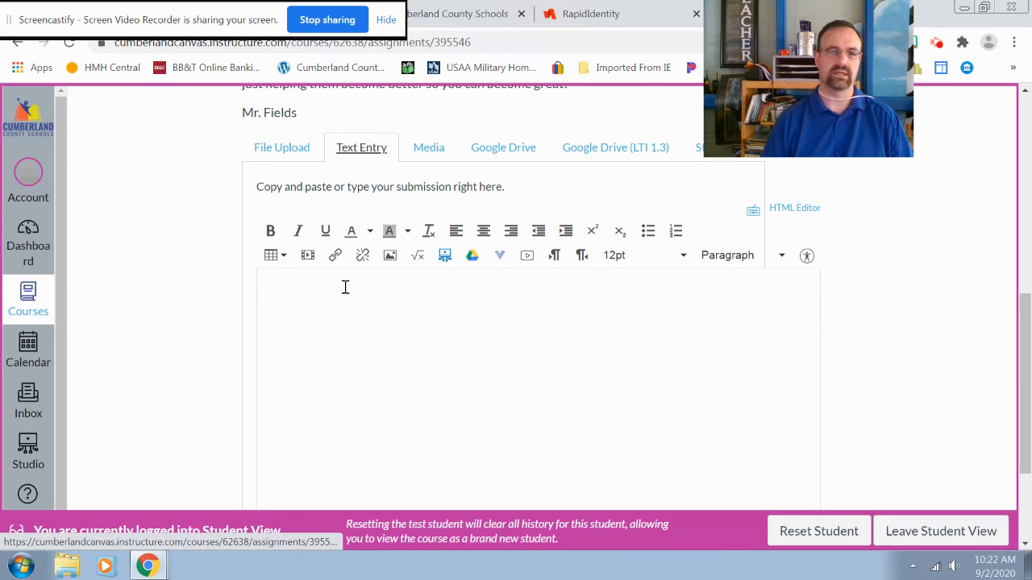
Step: Try the sample text "asdfasdfsda" in the submission's text editor and erase it again
text(asdfasdfsda)
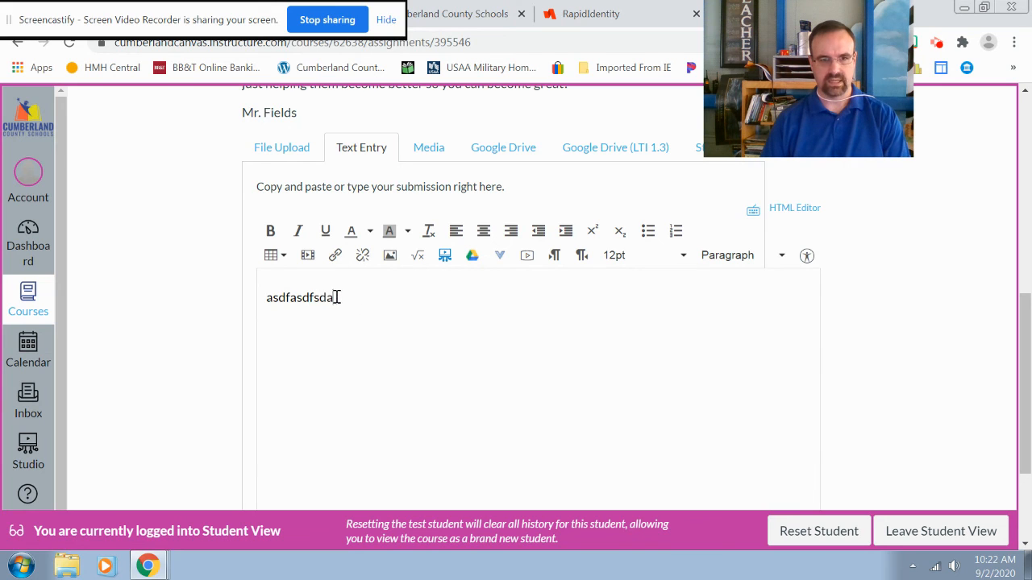
key(BackSpace)
key(BackSpace)
key(BackSpace)
key(BackSpace)
key(BackSpace)
key(BackSpace)
key(BackSpace)
key(BackSpace)
key(BackSpace)
key(BackSpace)
key(BackSpace)
Step: Look over the rest of the submission form and the assignment's instructions without submitting anything
scroll(624, 373, down, 3)
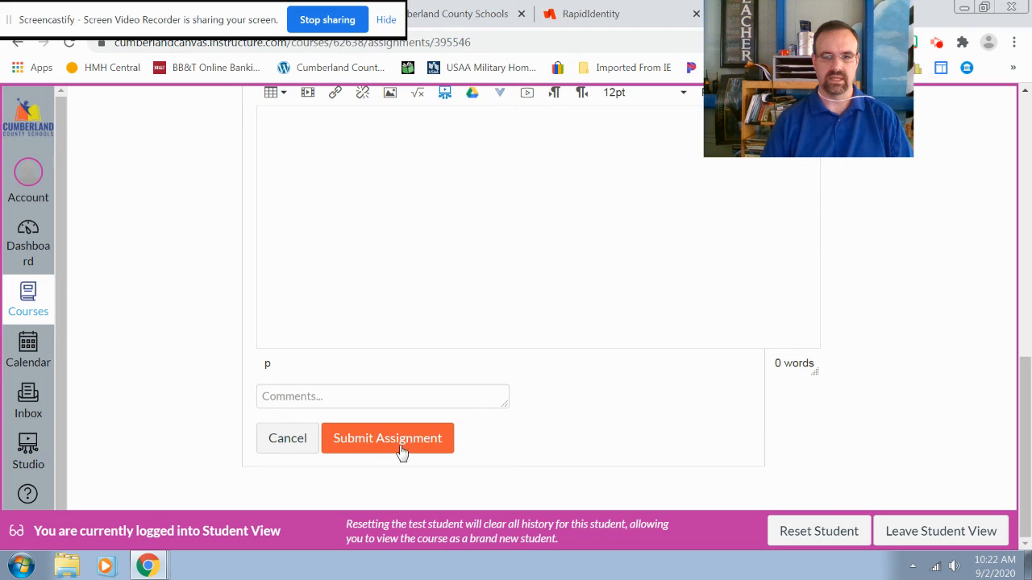
scroll(578, 426, up, 5)
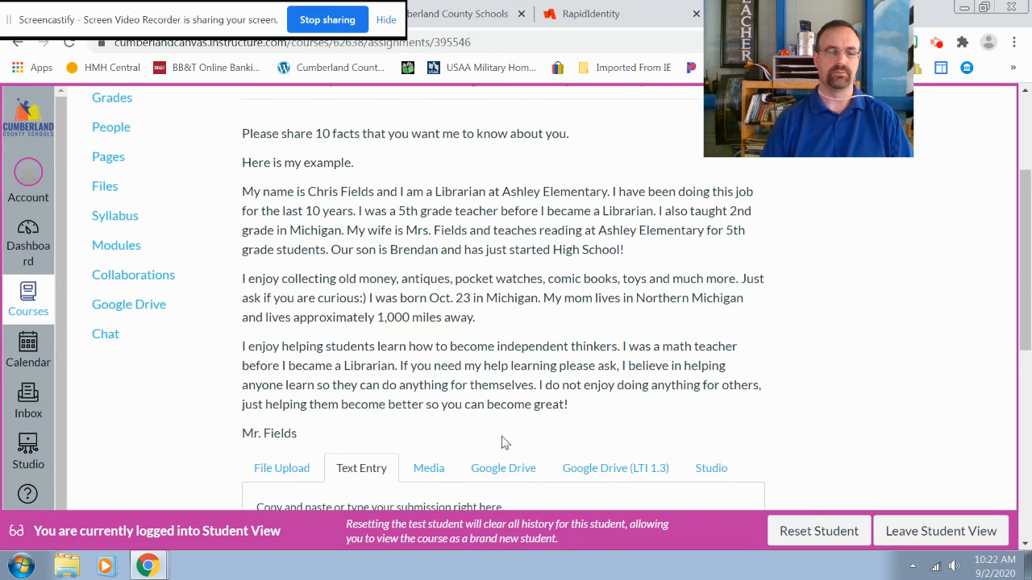
scroll(511, 357, up, 3)
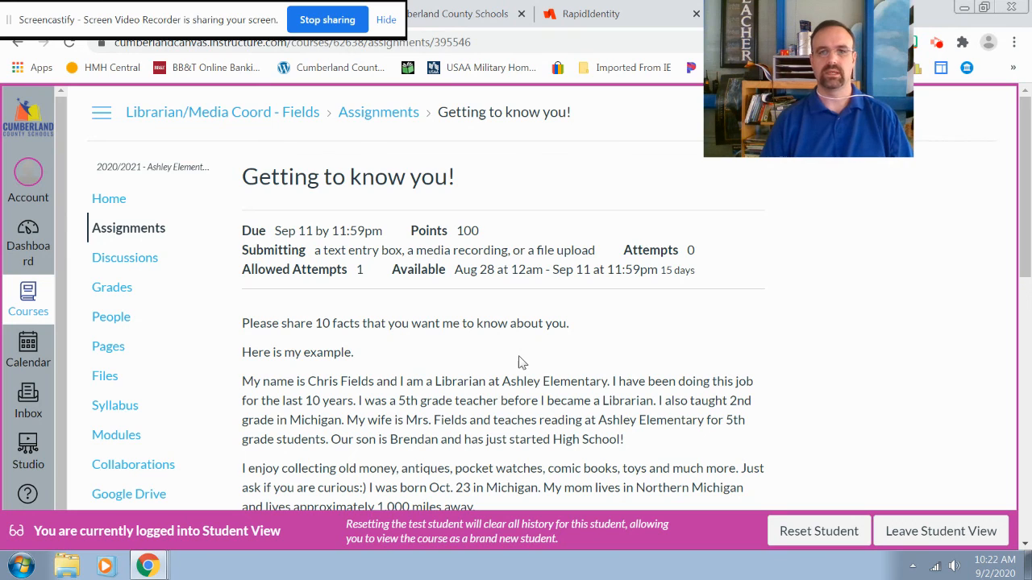